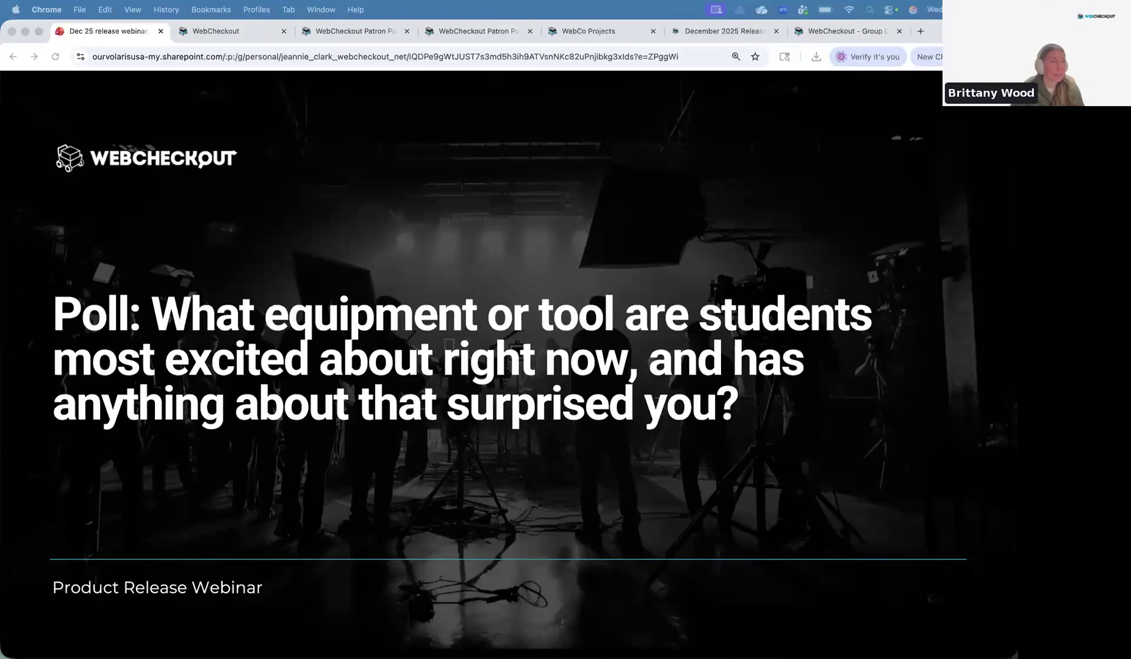
Switch to Preview, enlarge the poll word cloud screenshot to examine the answers, and close it
key("super+Tab")
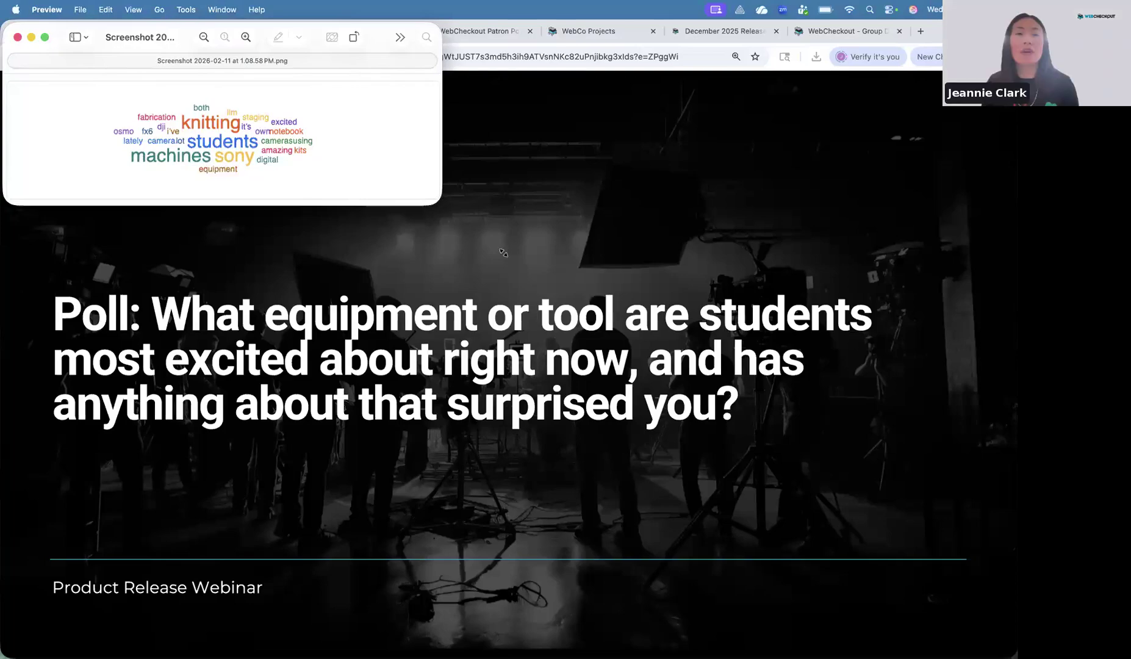
left_click_drag(435, 195, 893, 427)
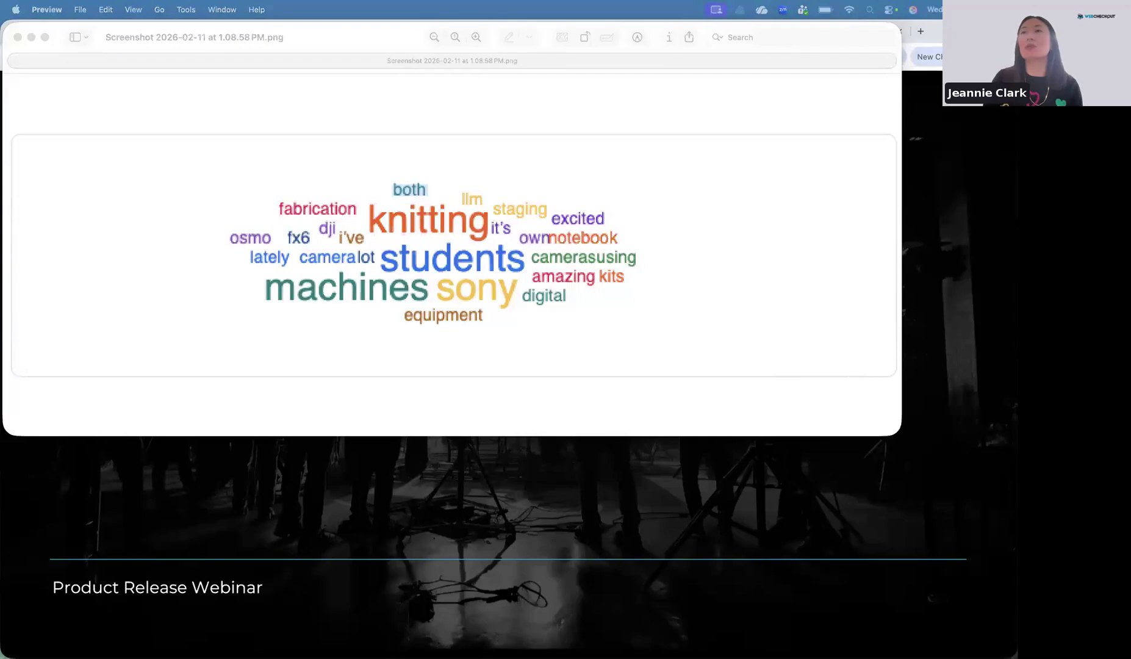
left_click(18, 37)
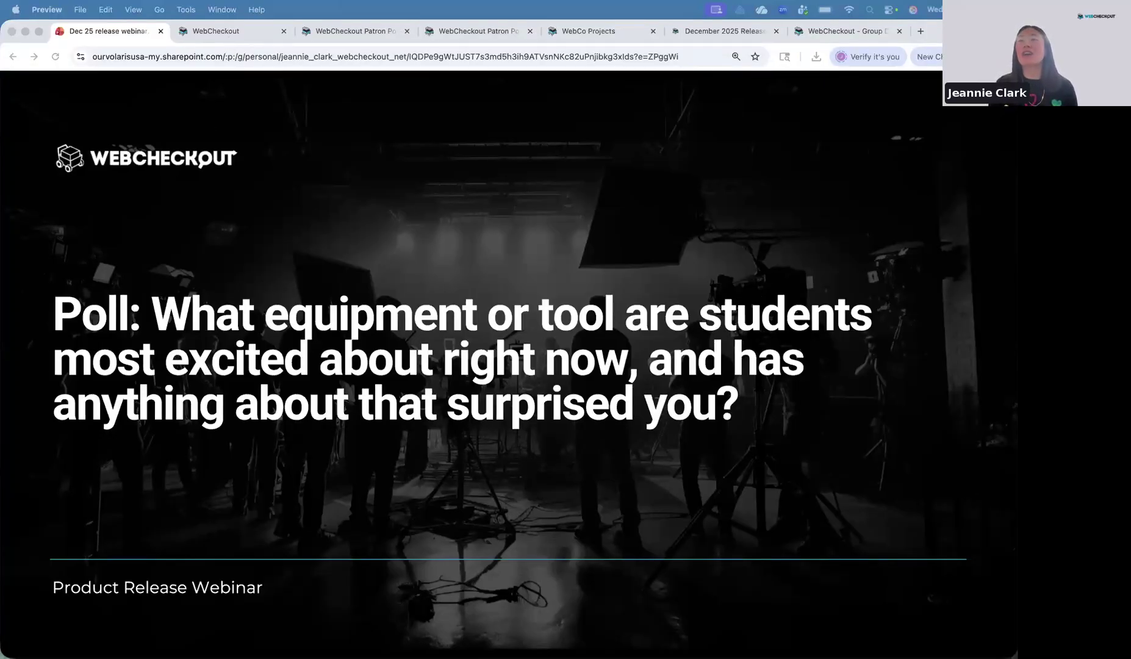
Switch to the WebCheckout staff site and open the group search
left_click(209, 36)
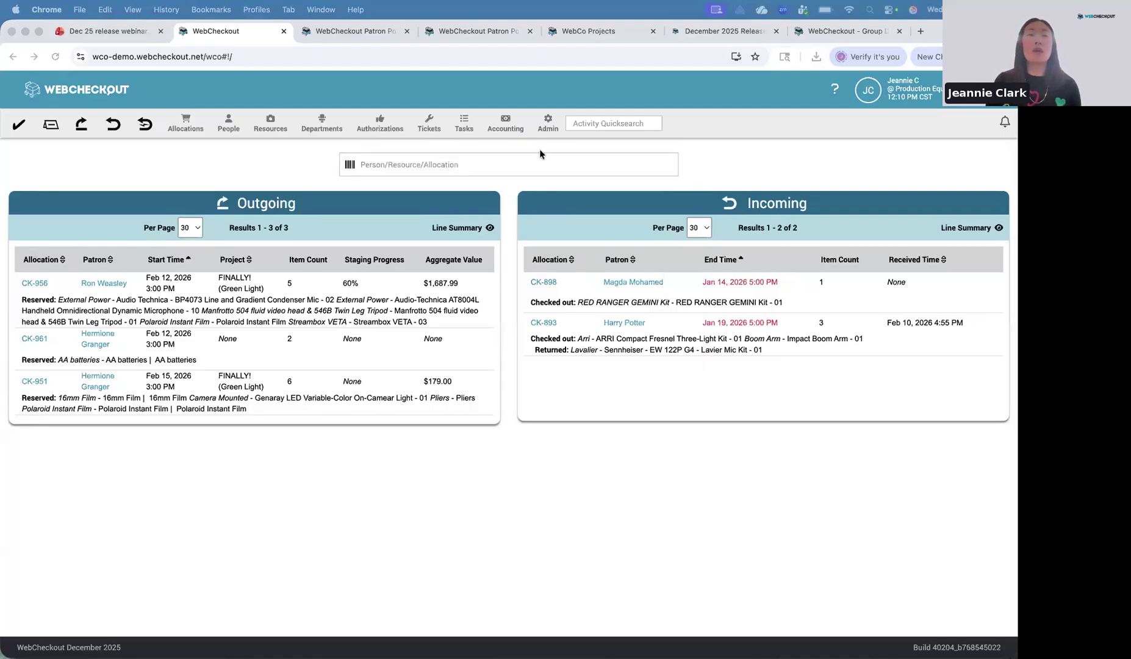
left_click(373, 127)
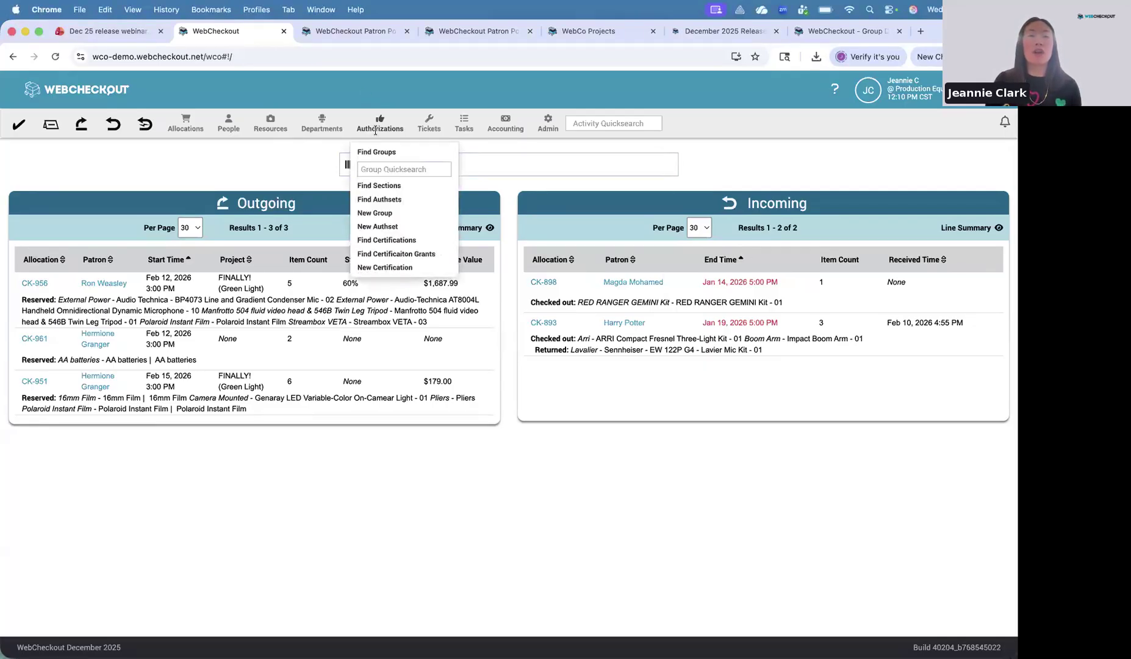
left_click(375, 152)
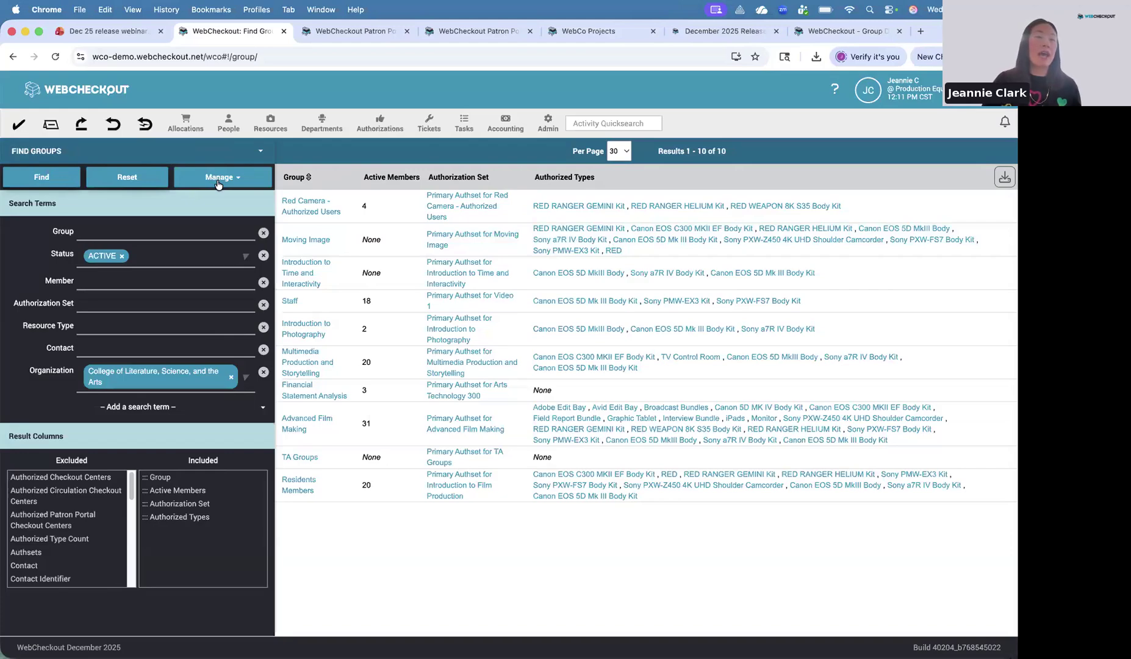
Add Created After and Created Before as search terms to the group search
left_click(159, 408)
left_click(81, 460)
left_click(110, 431)
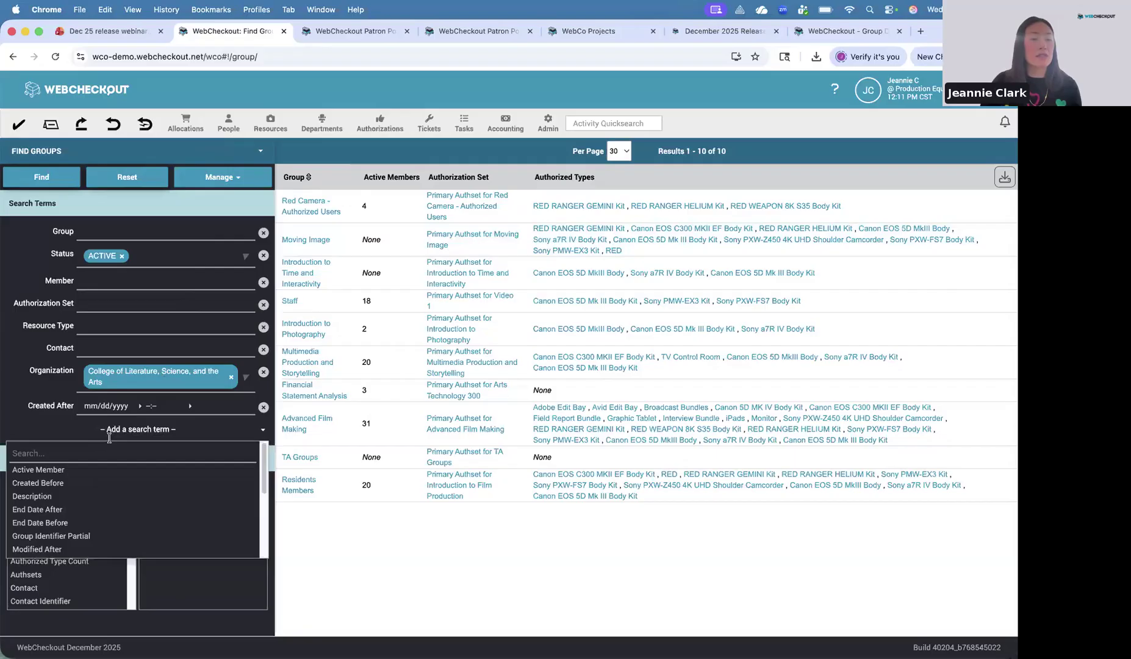
left_click(68, 484)
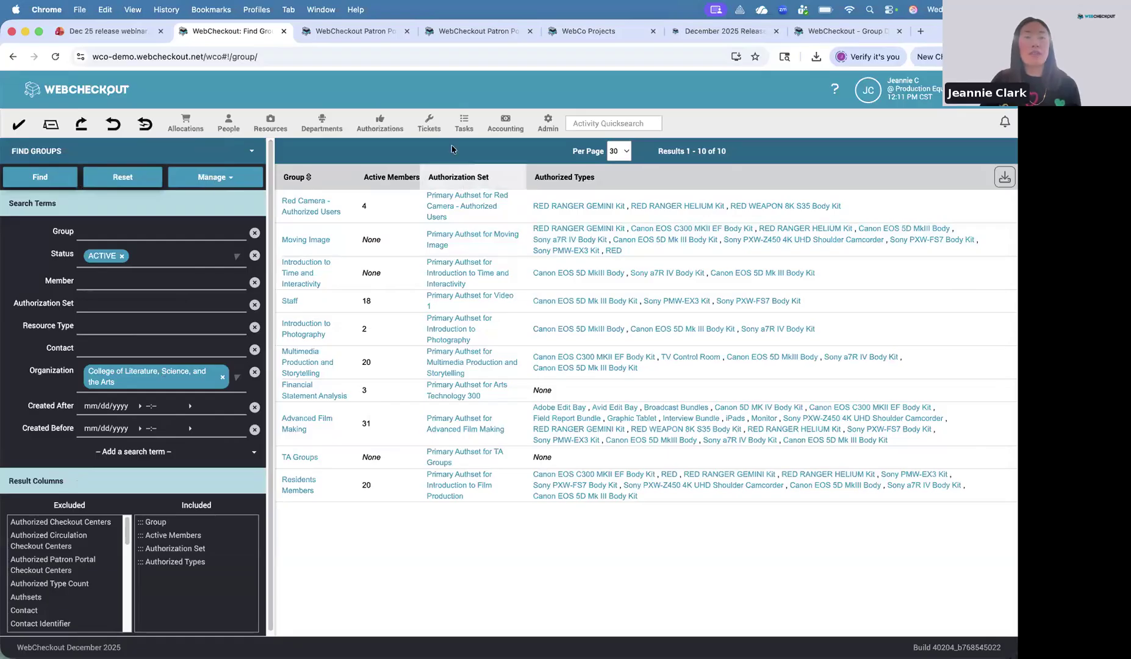
left_click(421, 125)
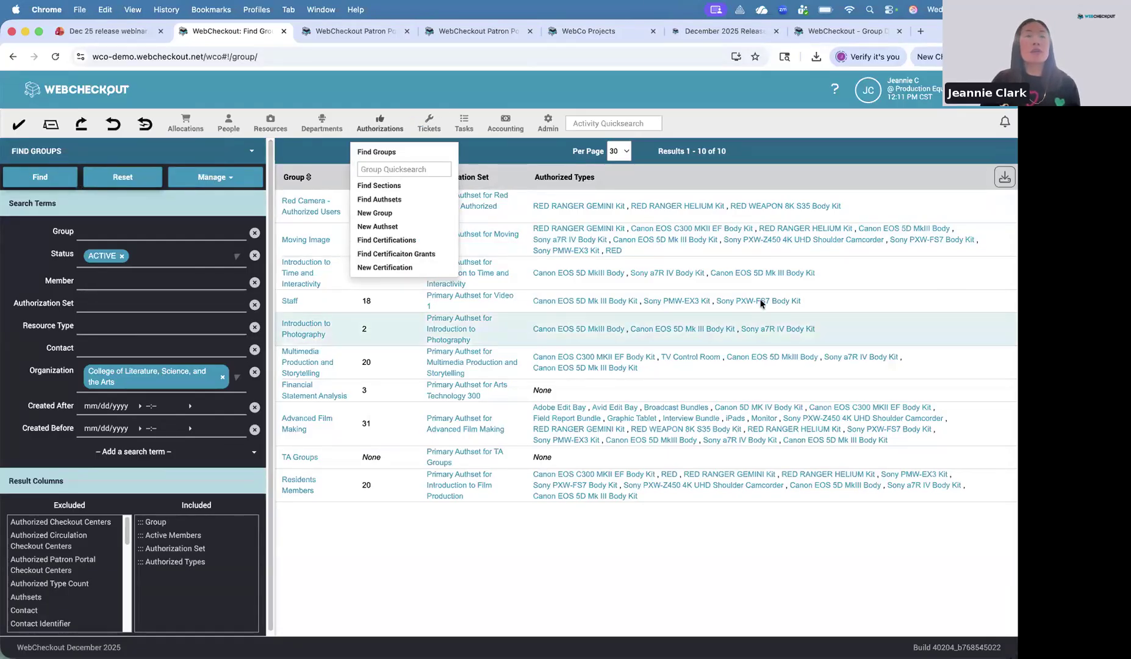
left_click(248, 124)
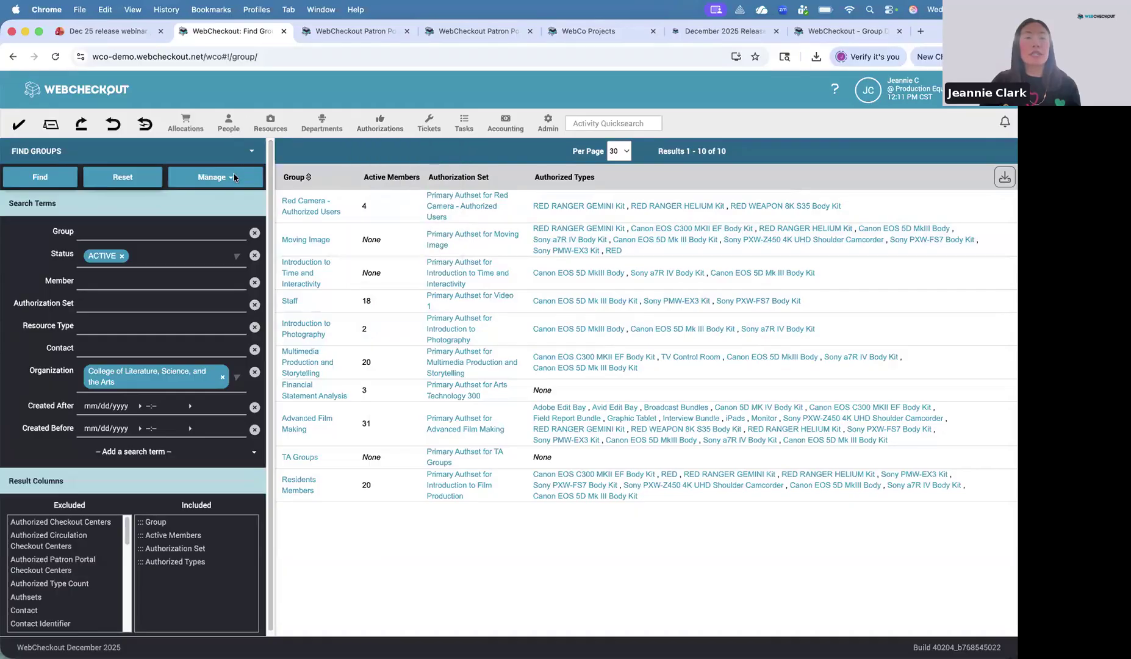
left_click(225, 179)
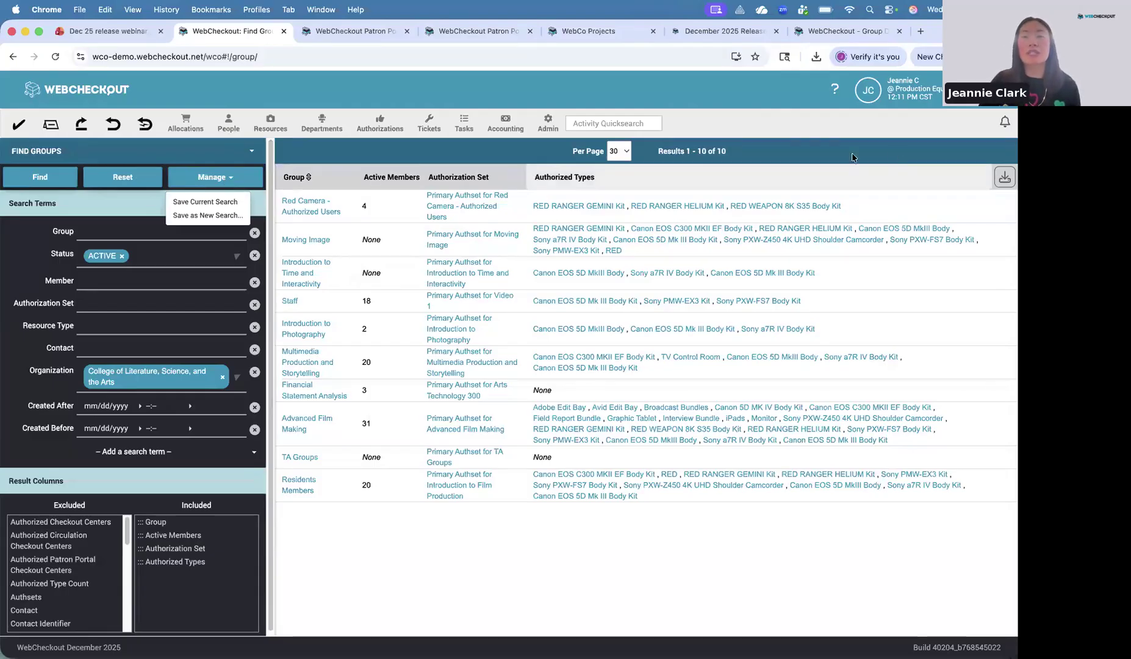
Export the group results as a CSV named Feb_26_export_v2, adding the Creation Date and Status columns
left_click(1002, 178)
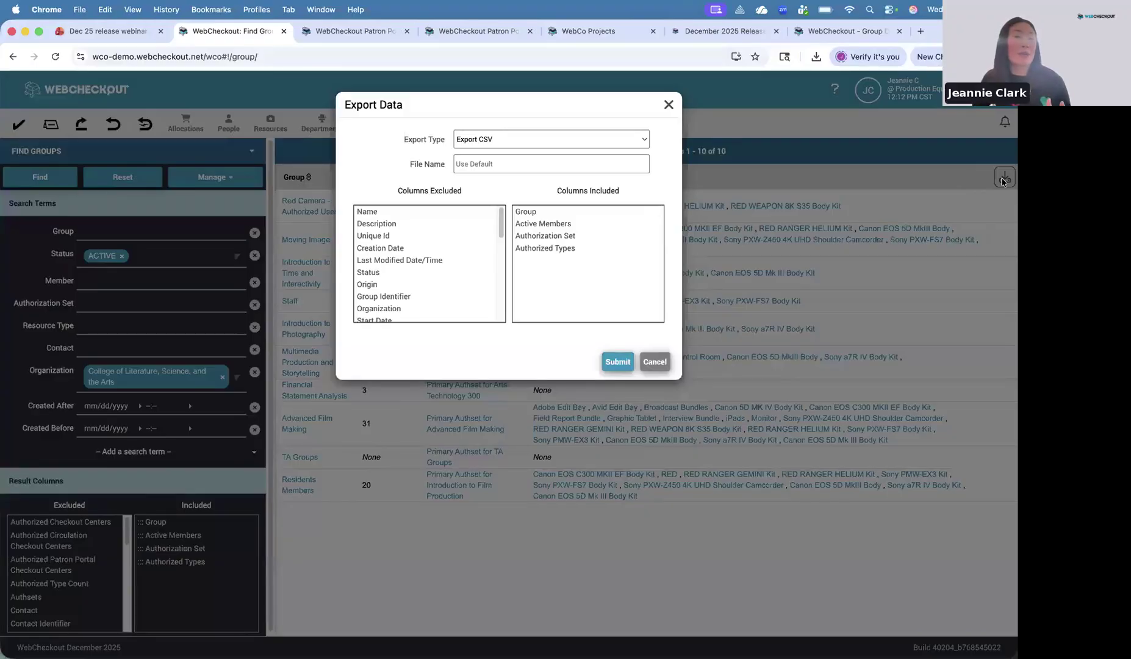
left_click(554, 135)
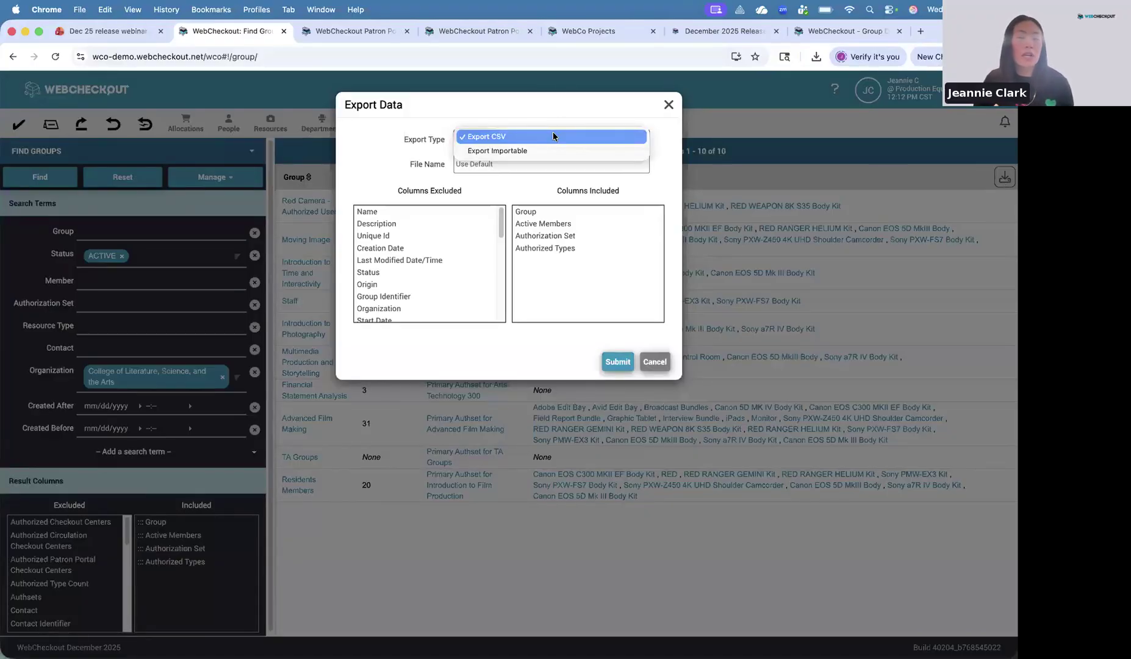
left_click(467, 162)
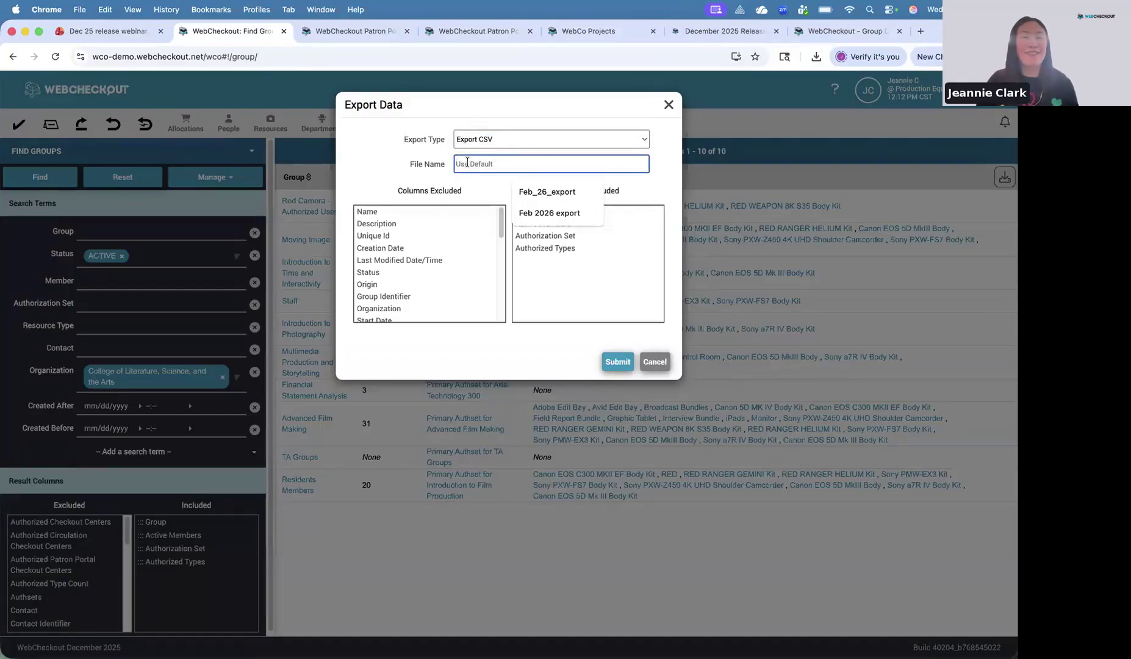
left_click(562, 193)
type("_v2")
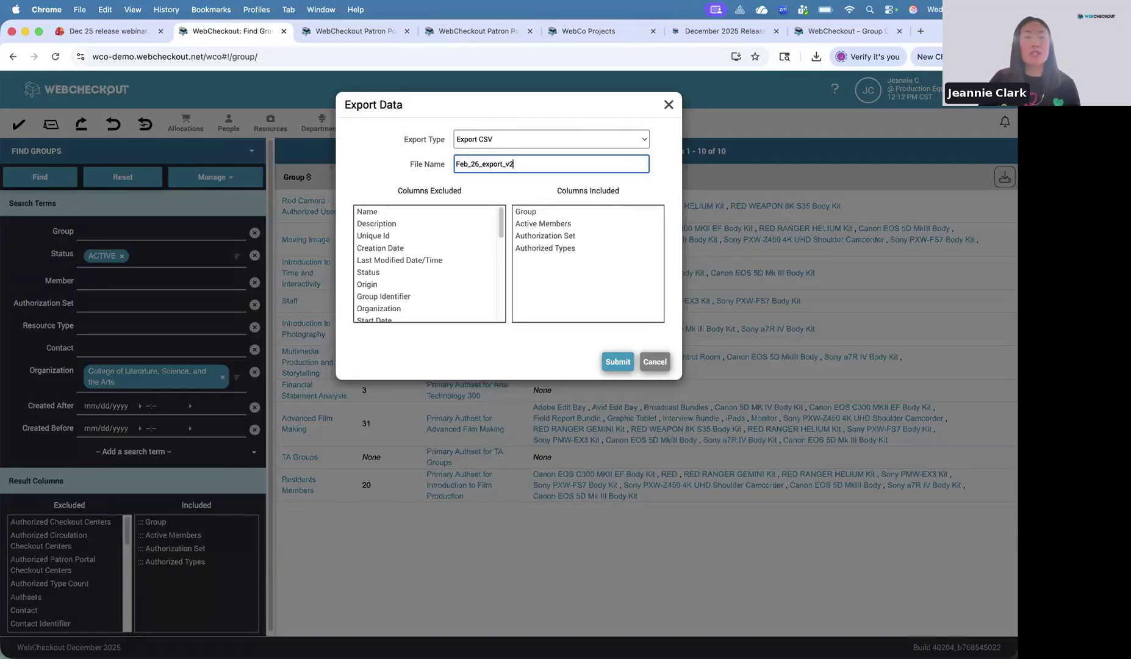
double_click(390, 249)
double_click(389, 260)
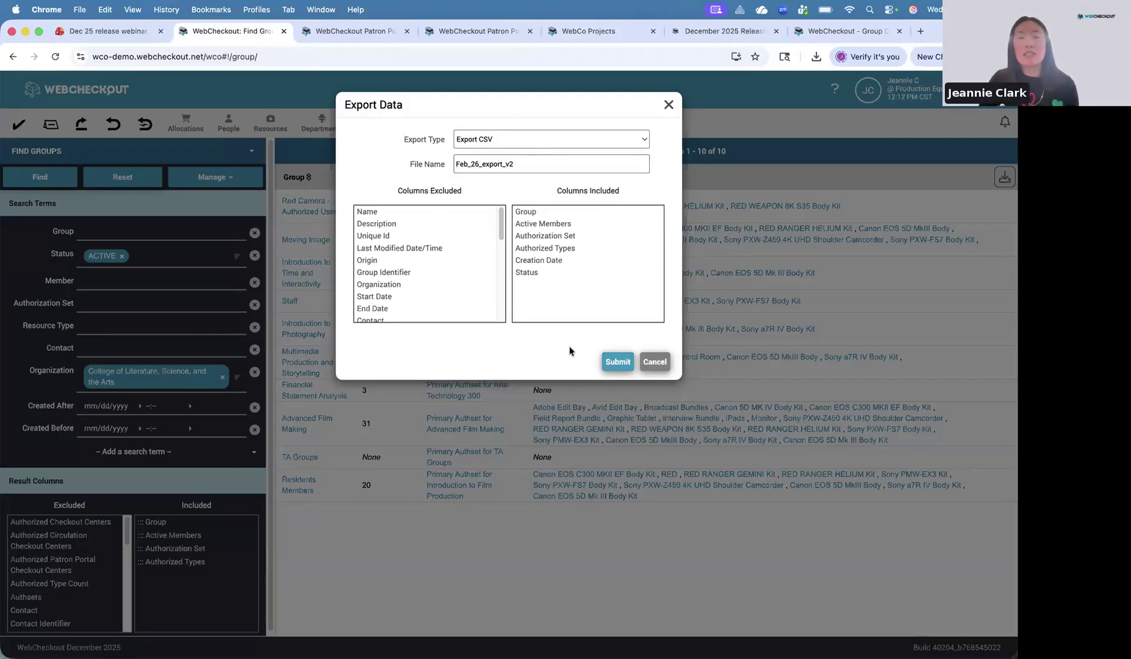
left_click(612, 362)
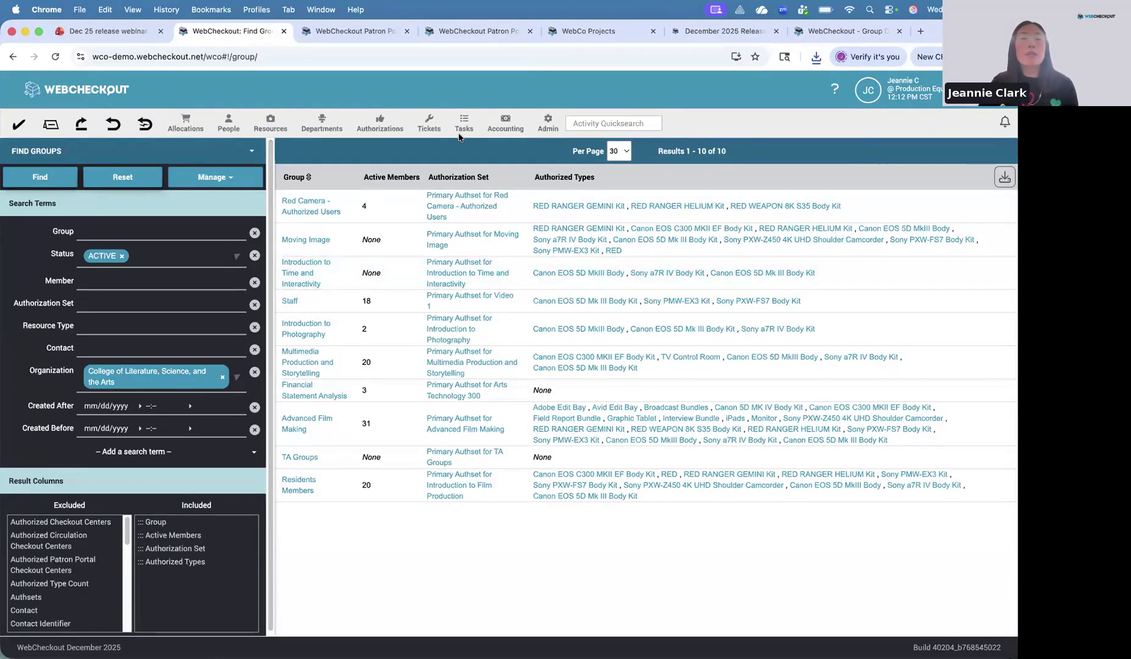
Open the list for managing maintenance types
left_click(442, 134)
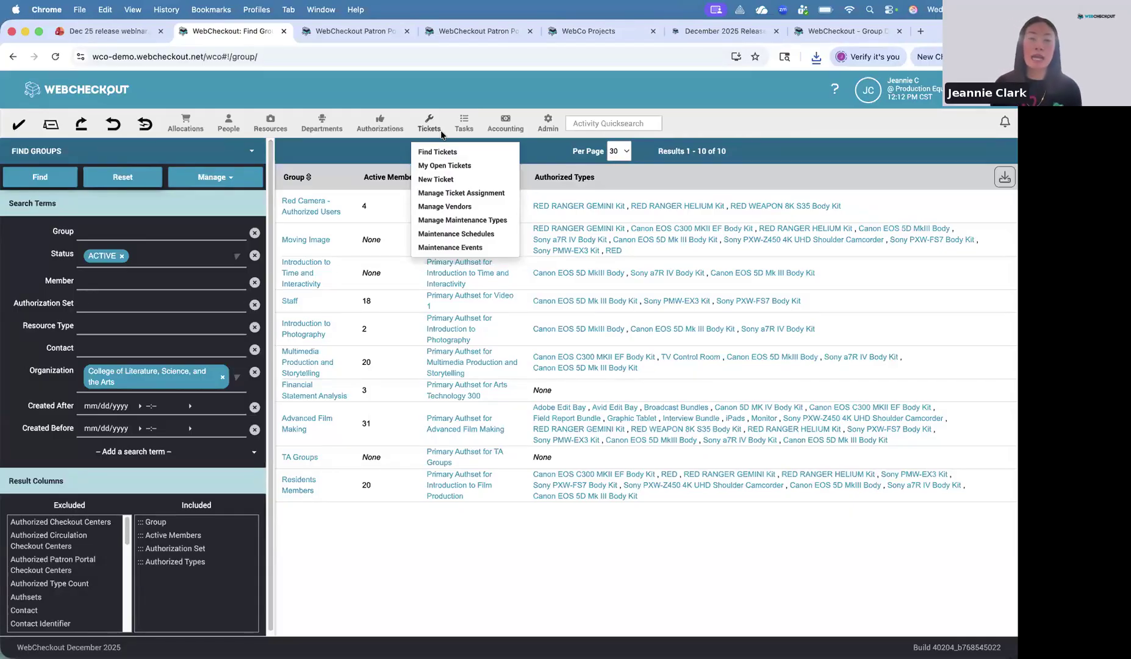
mouse_move(460, 125)
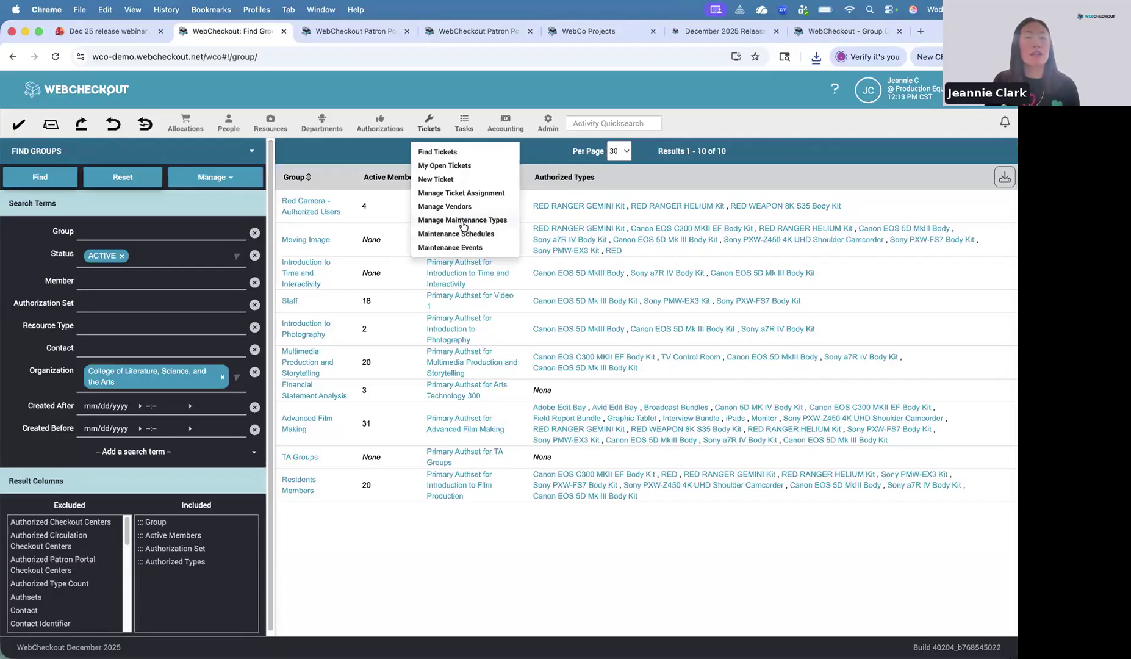
left_click(463, 221)
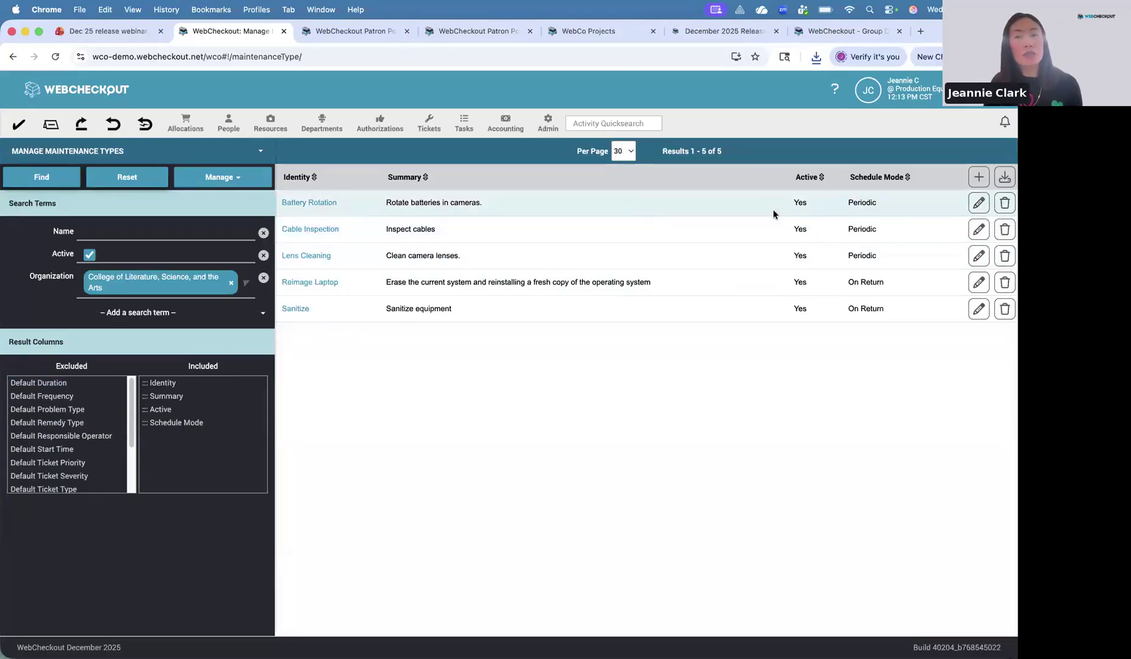
Examine the new maintenance type form for the On Return schedule mode and leave it without saving
left_click(978, 180)
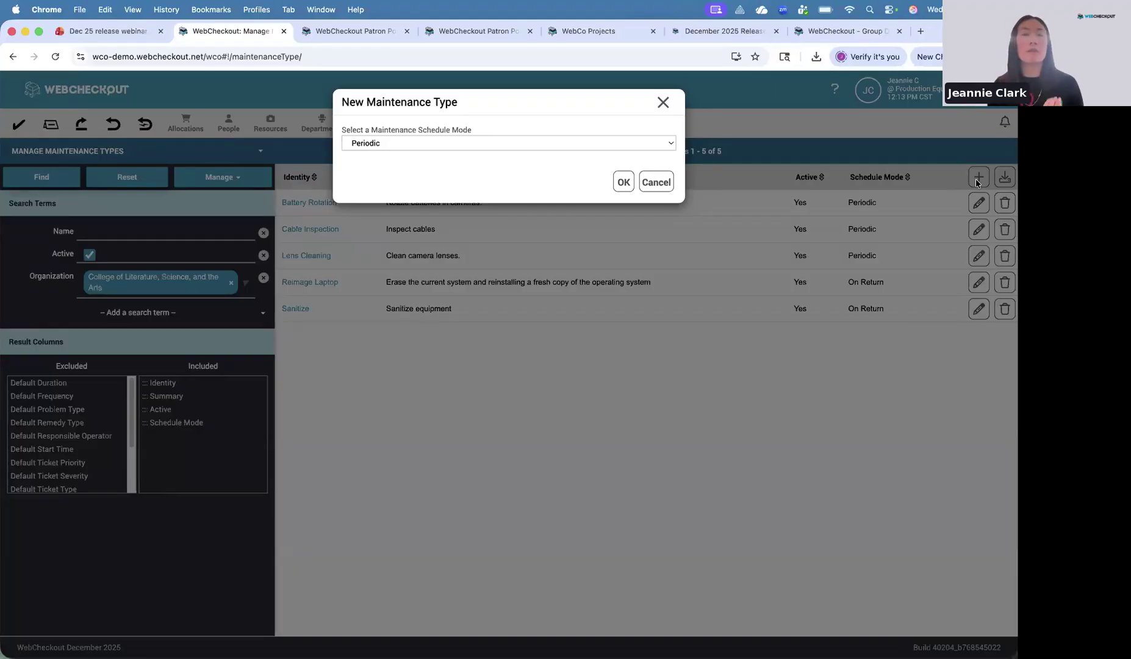
left_click(625, 149)
left_click(623, 158)
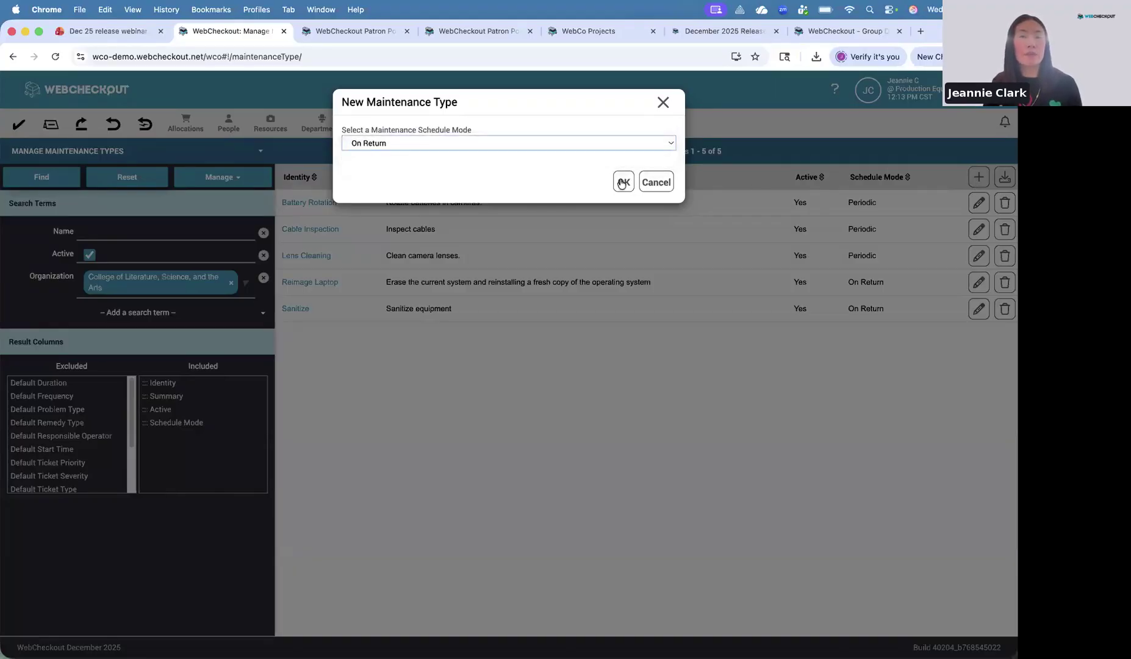
left_click(623, 182)
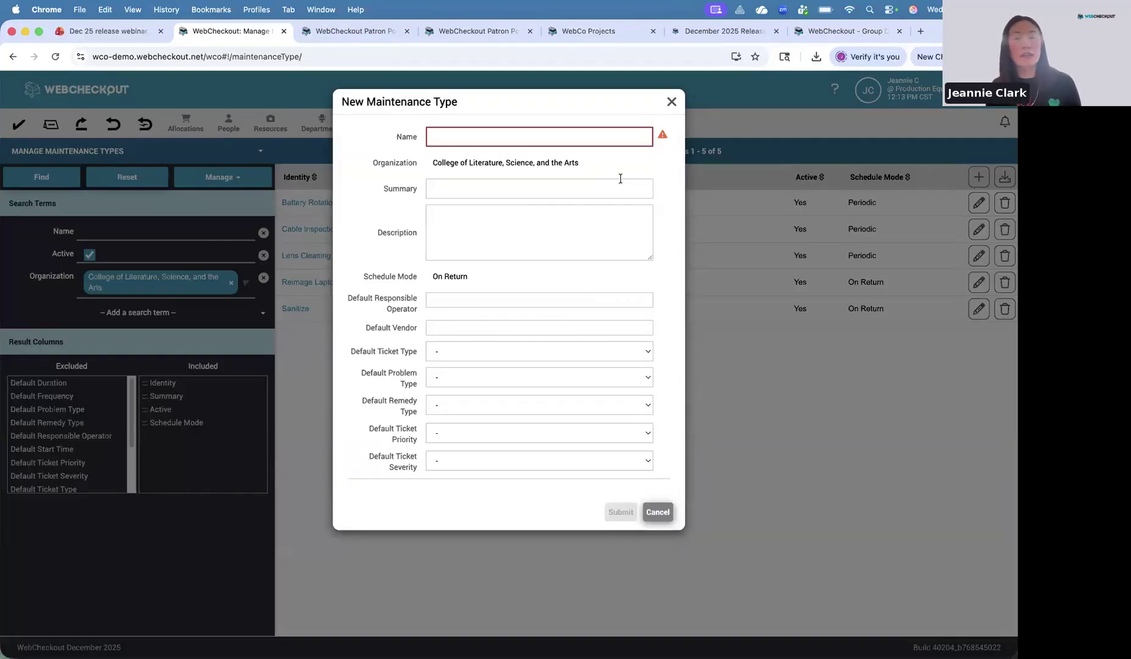
left_click(658, 512)
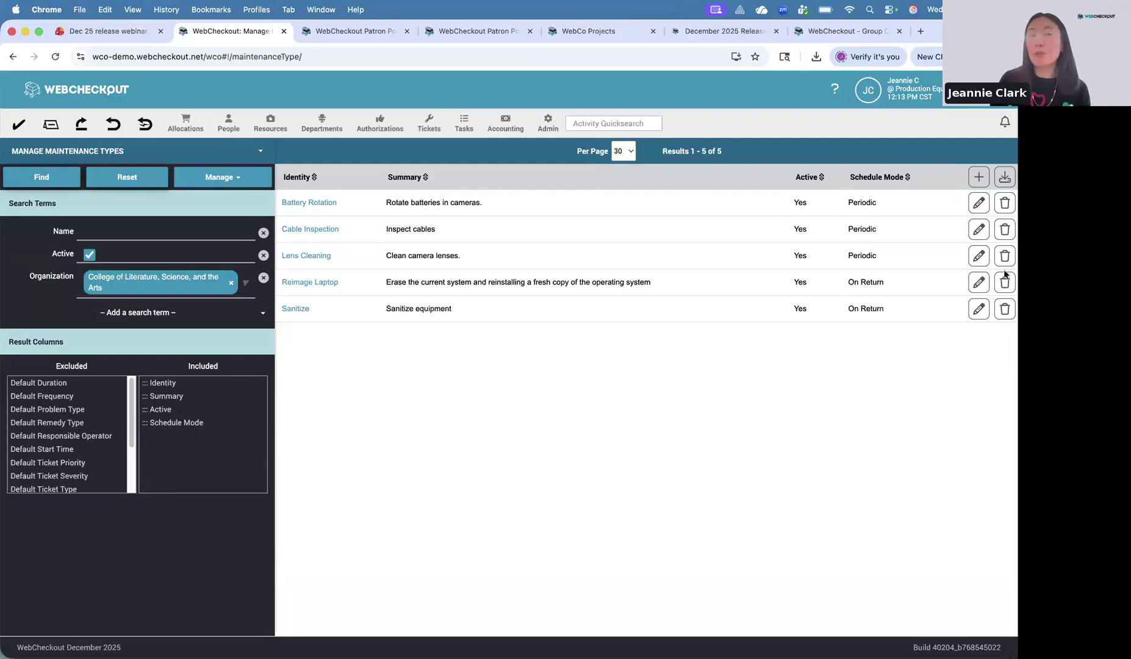
Return to the group results, open the Advanced Film Making group, and show all of its sections
left_click(11, 56)
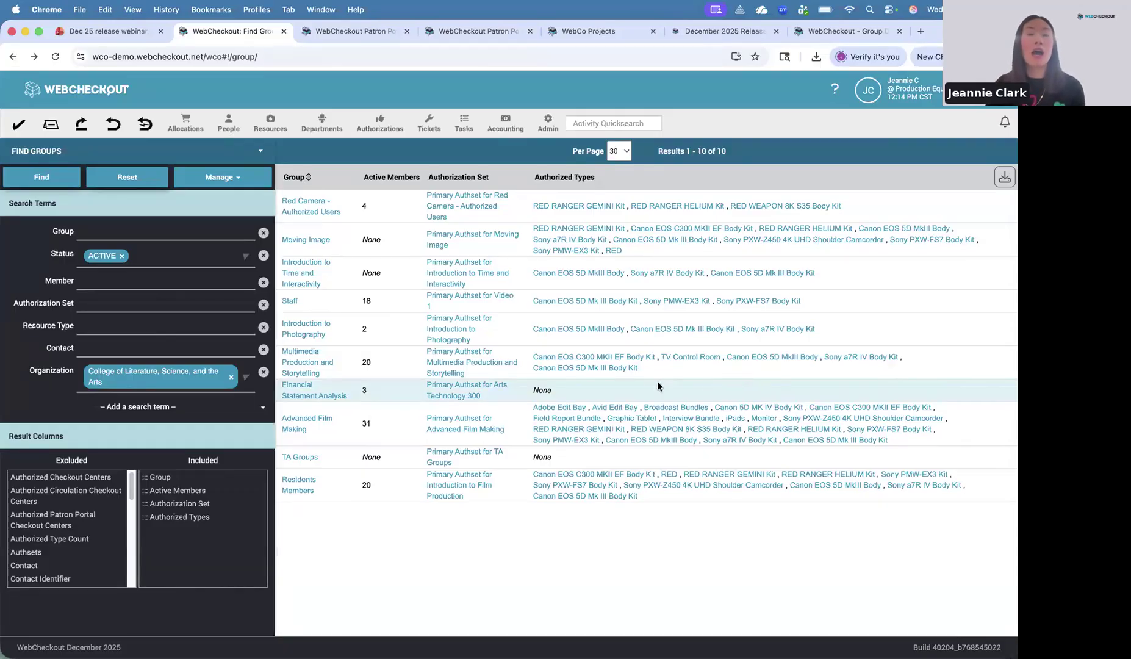
left_click(307, 419)
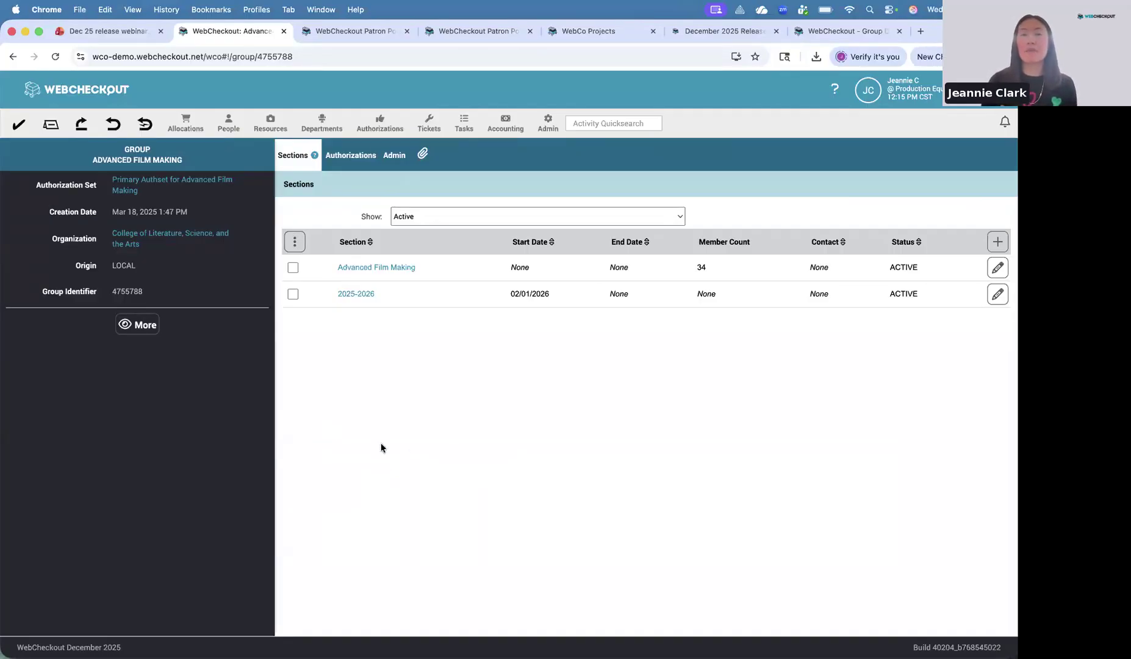
left_click(444, 214)
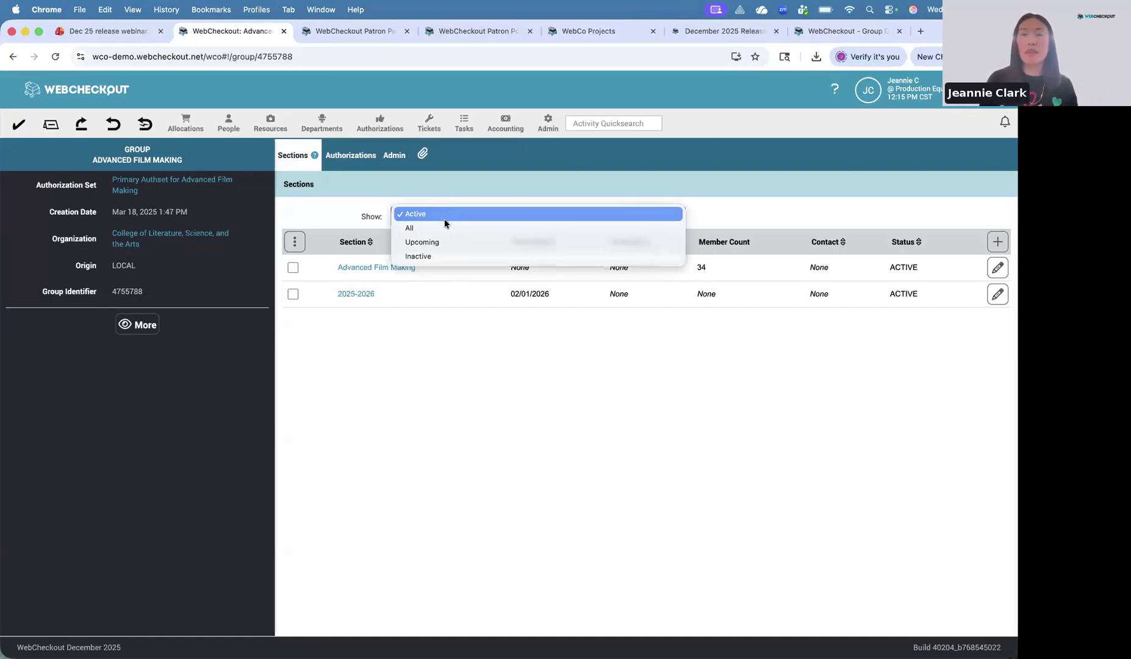
left_click(443, 227)
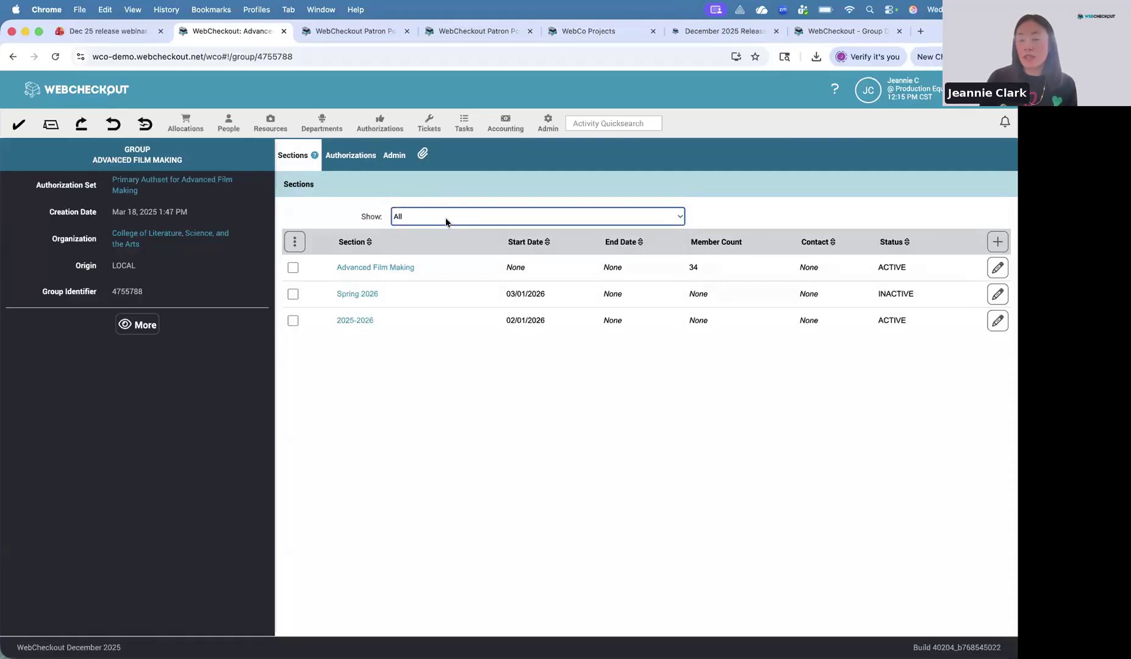
Filter the group's sections to Upcoming to review them, and return the filter to All
left_click(446, 217)
left_click(445, 227)
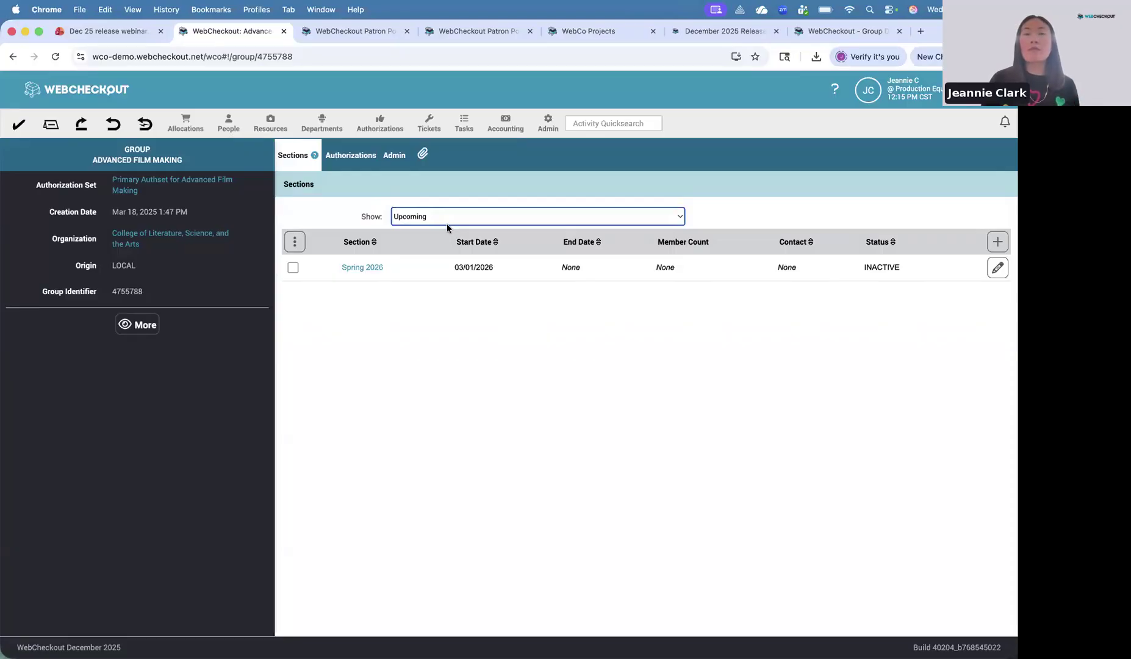
left_click(446, 219)
left_click(448, 202)
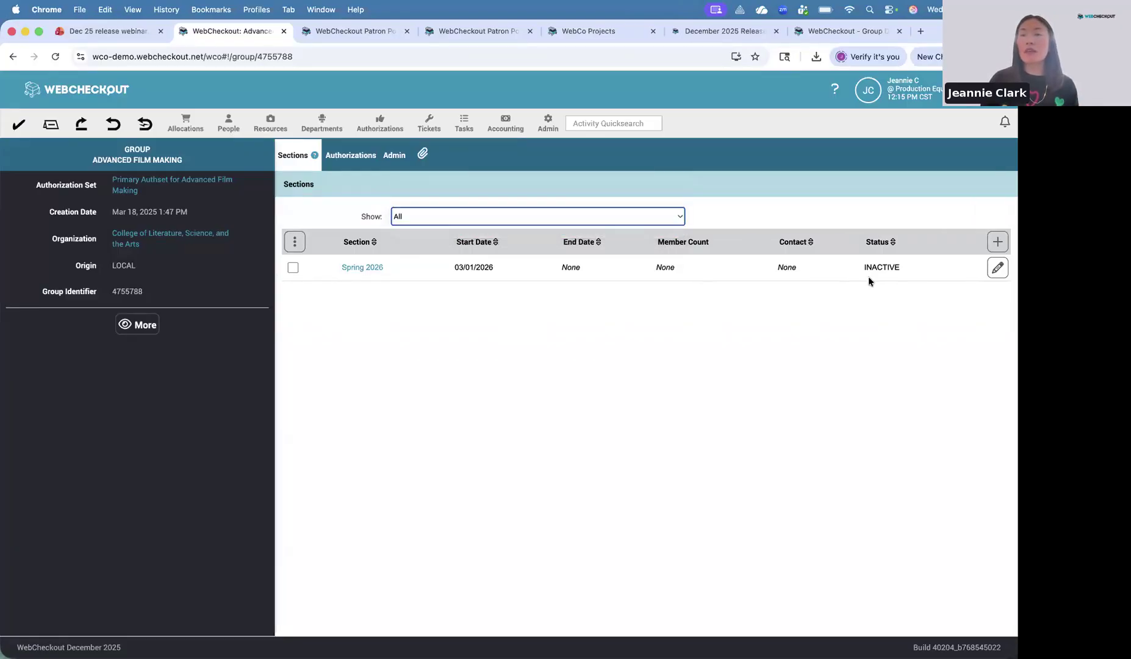
Examine the new section form for the Advanced Film Making group and cancel it
left_click(998, 243)
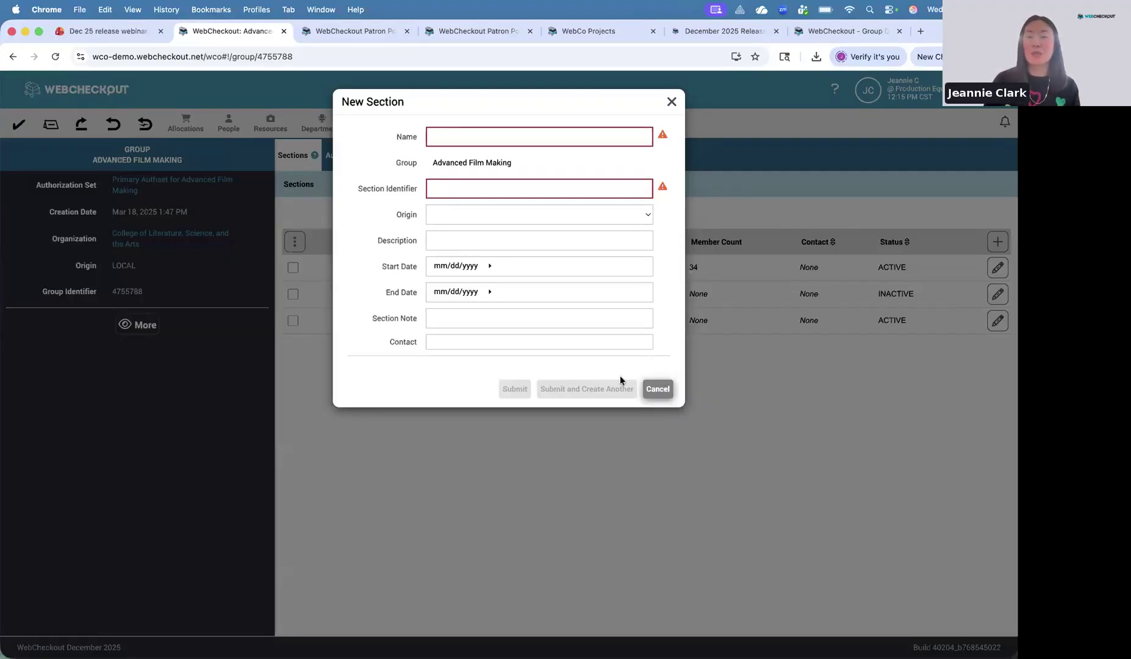
left_click(655, 388)
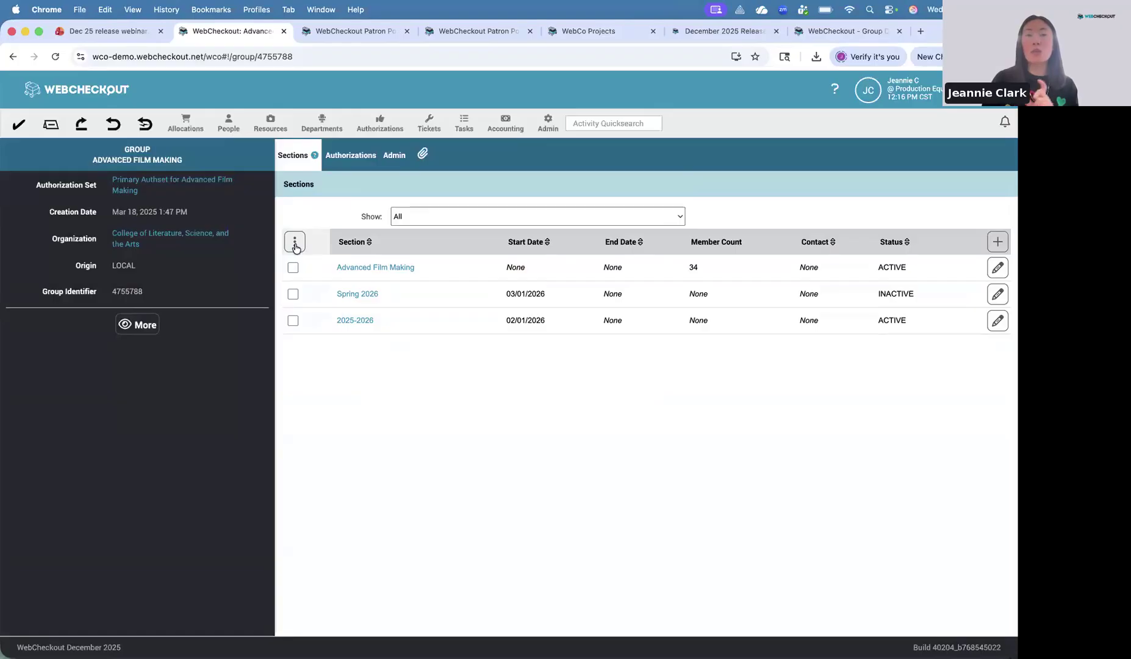
Select all sections of the Advanced Film Making group, including Spring 2026
left_click(291, 295)
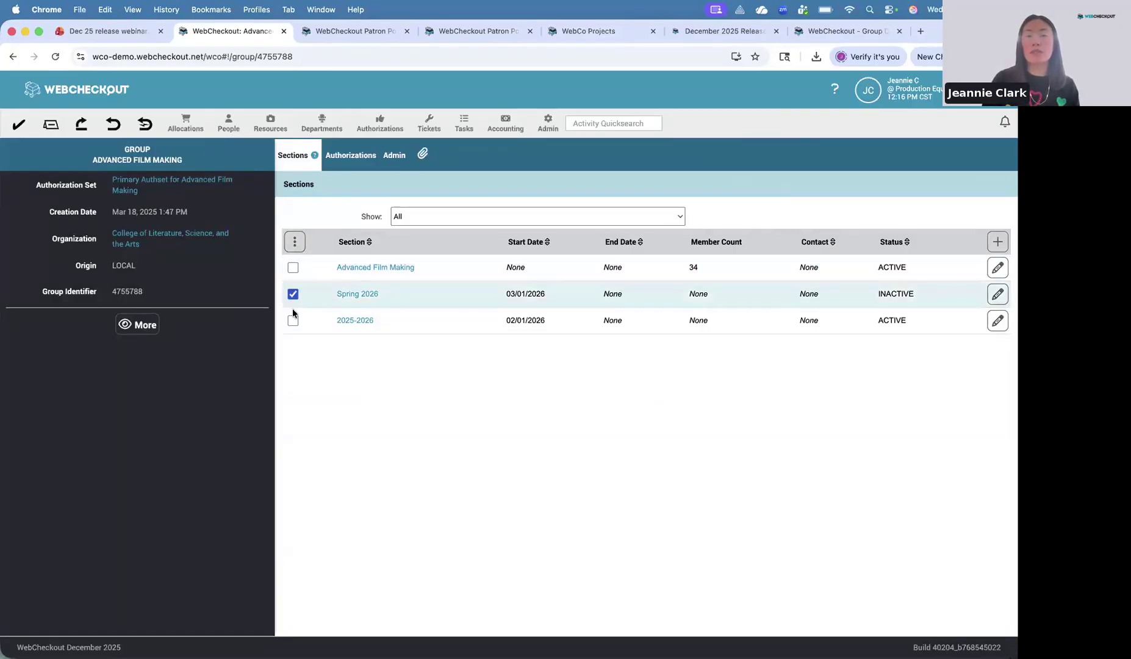
left_click(294, 242)
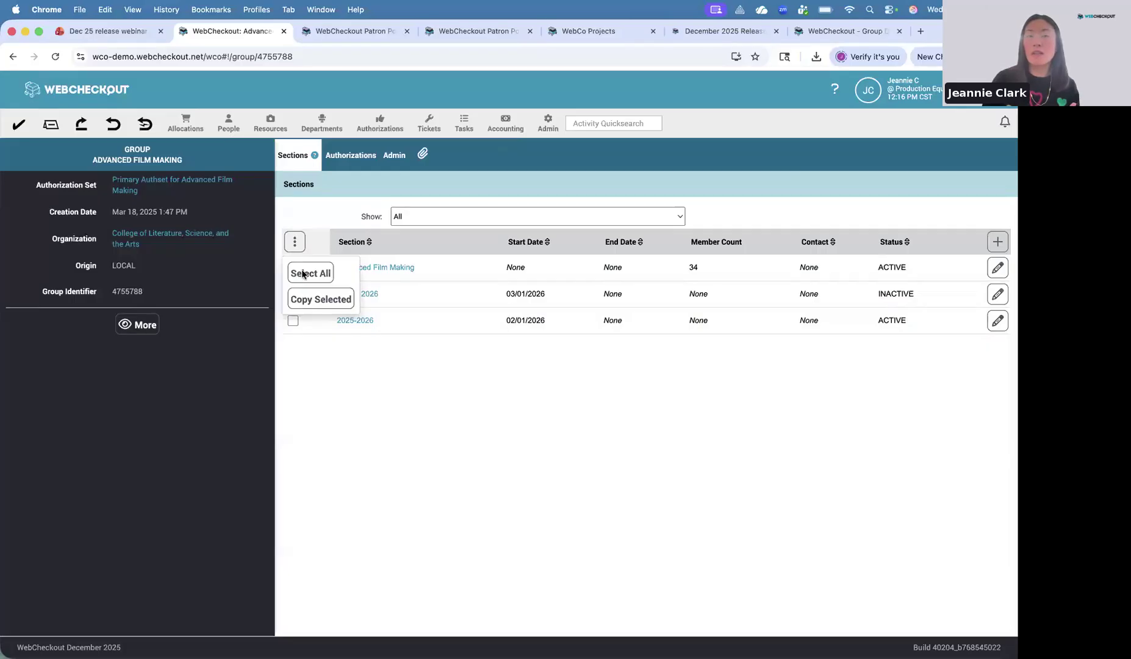
left_click(303, 274)
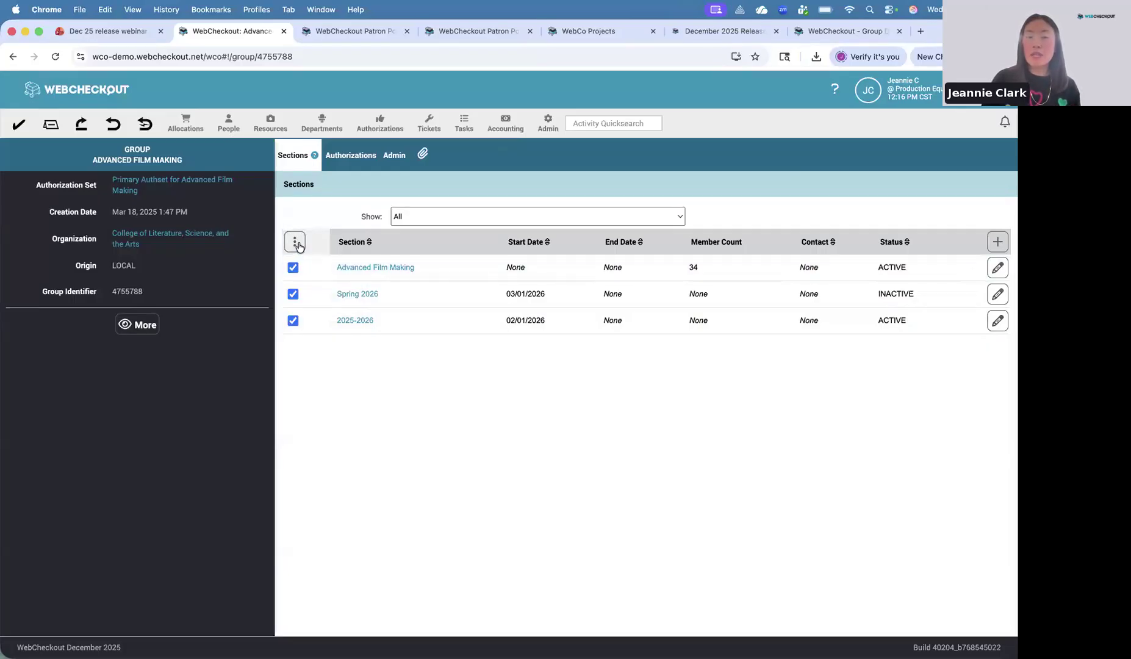
Check which bulk actions are available for the group's selected sections, and close the list without applying any
left_click(297, 243)
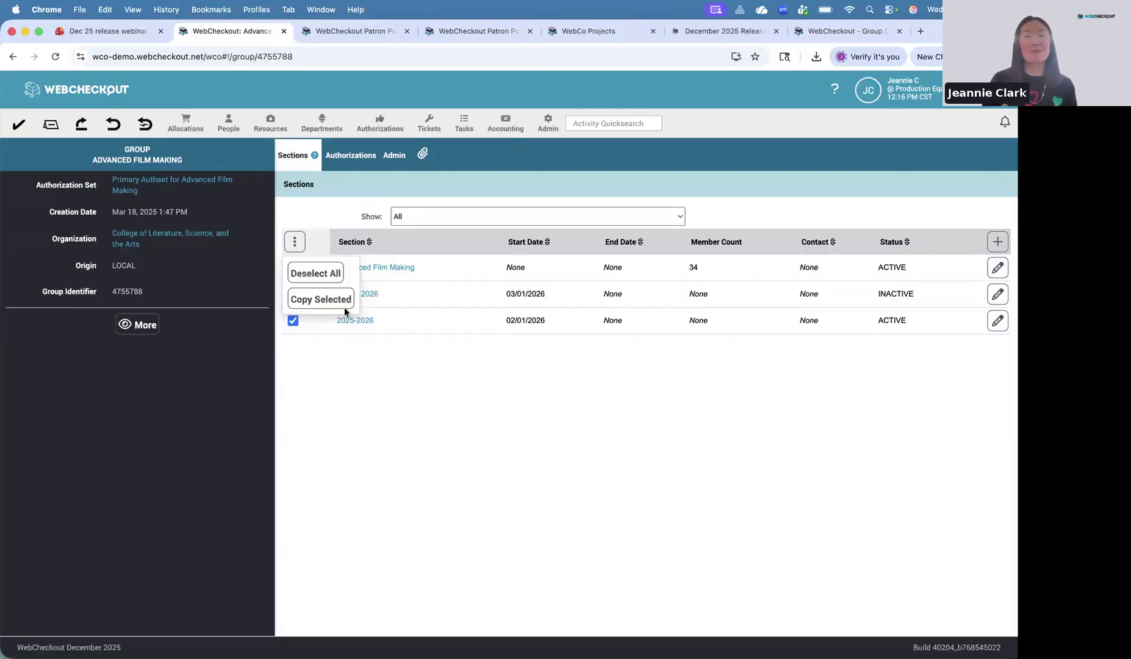
left_click(334, 358)
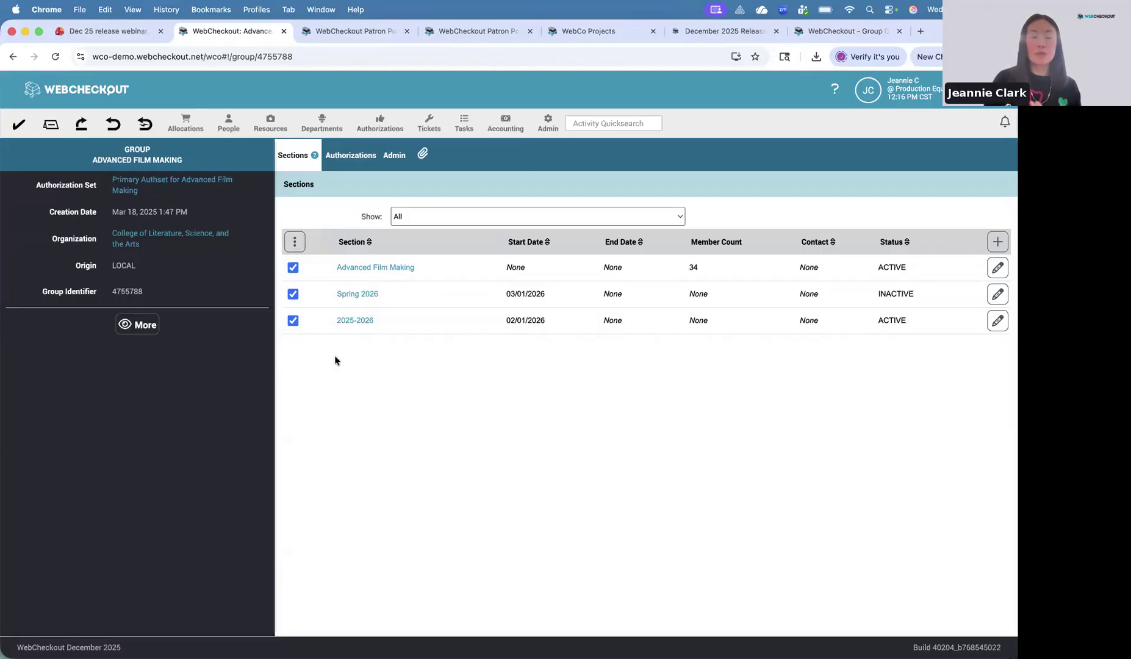
Review the group's authorizations, and examine the resource types and checkout centers in its primary authorization set
left_click(340, 154)
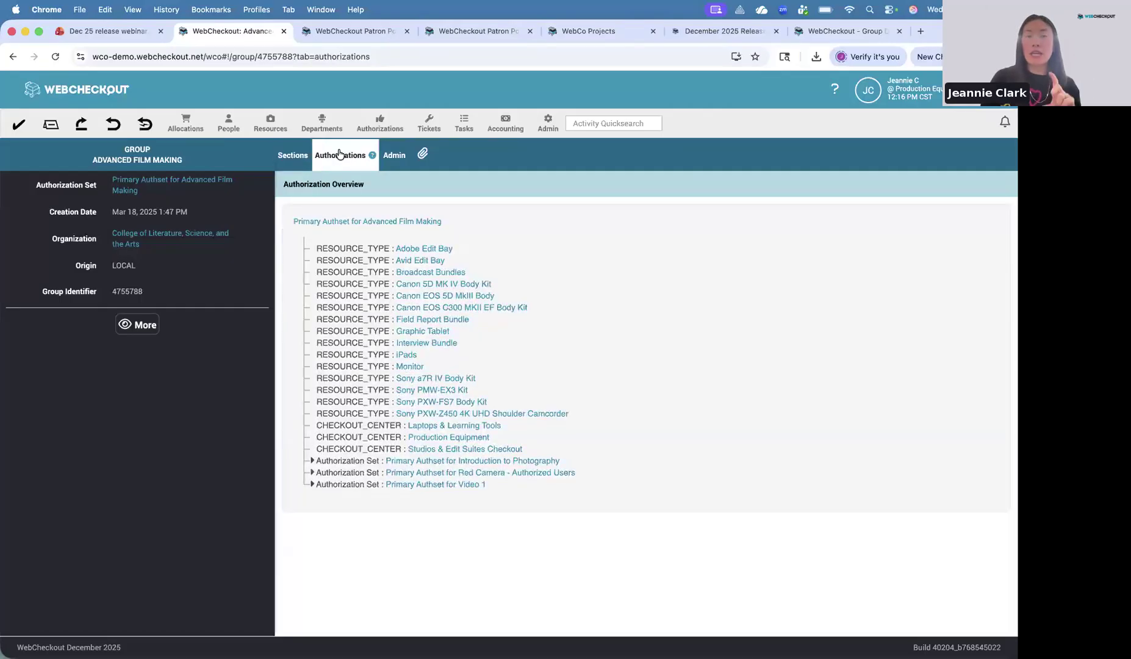
left_click(220, 183)
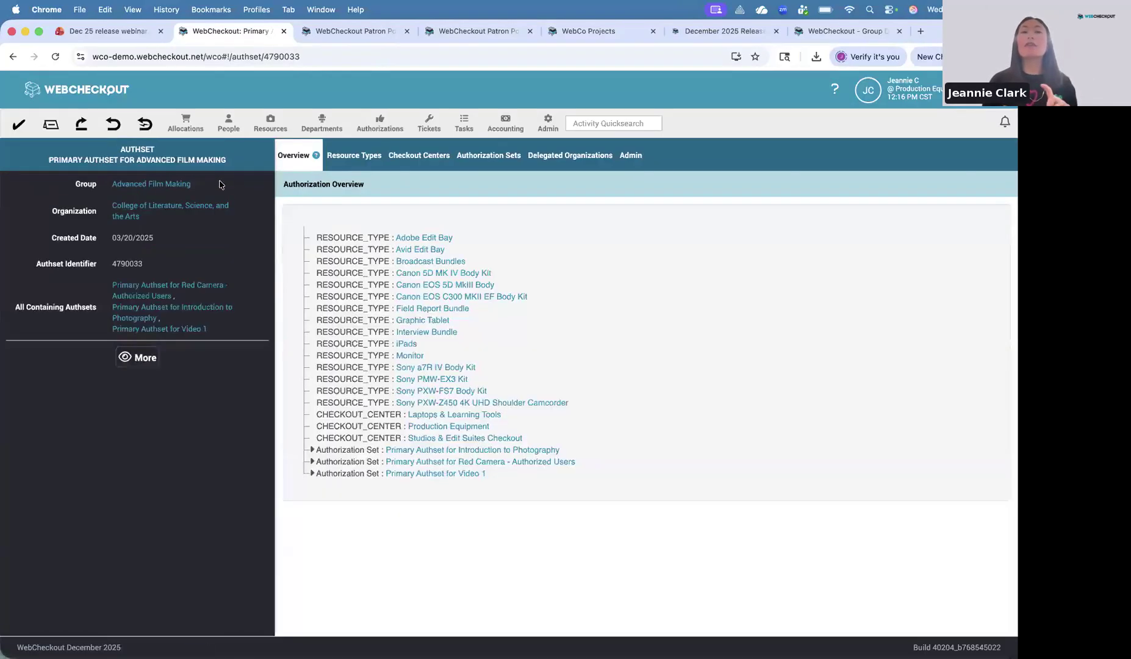
left_click(329, 160)
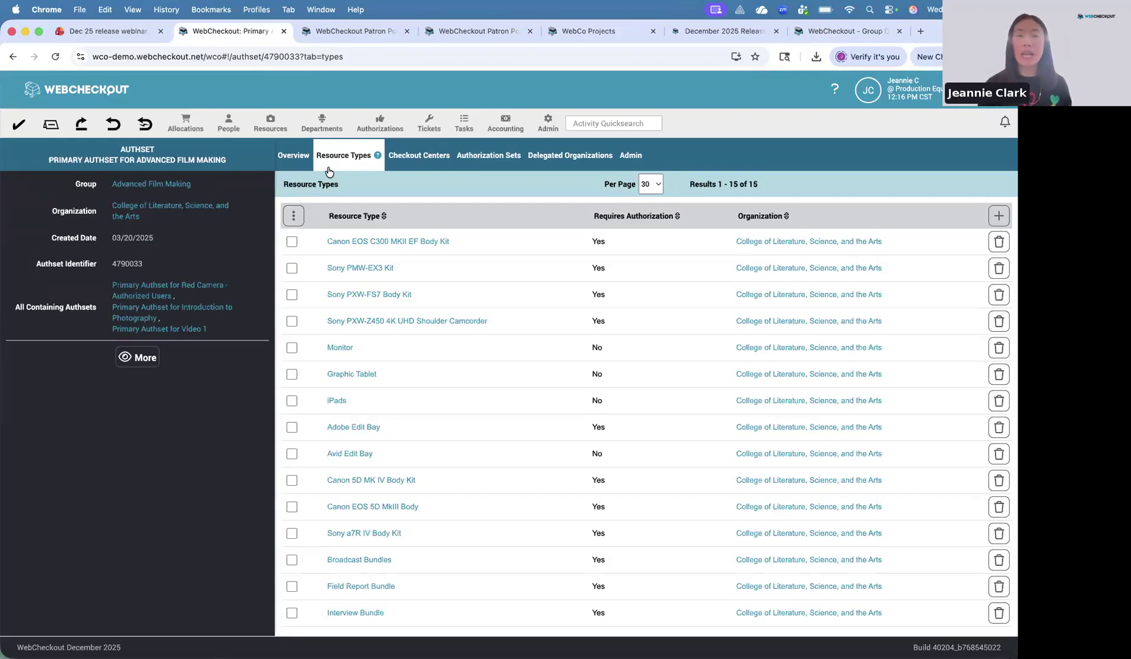
left_click(398, 163)
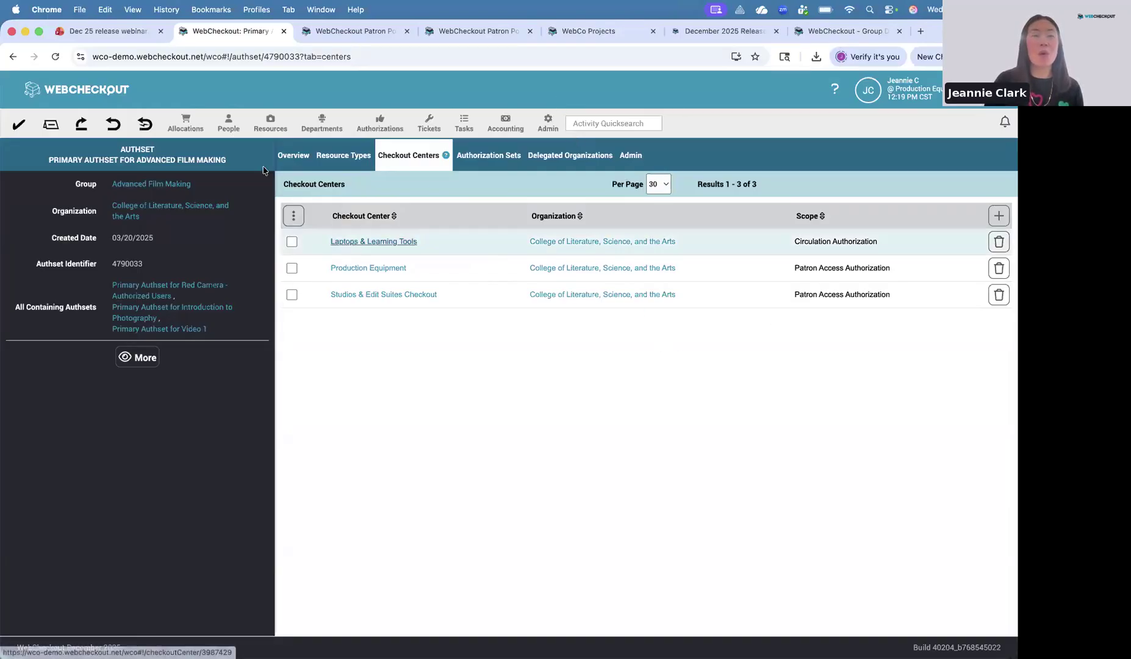
In Manage Consumables, add the note "Reordered on 2/11/26- JC" to the 16mm Film consumable and submit it
left_click(267, 129)
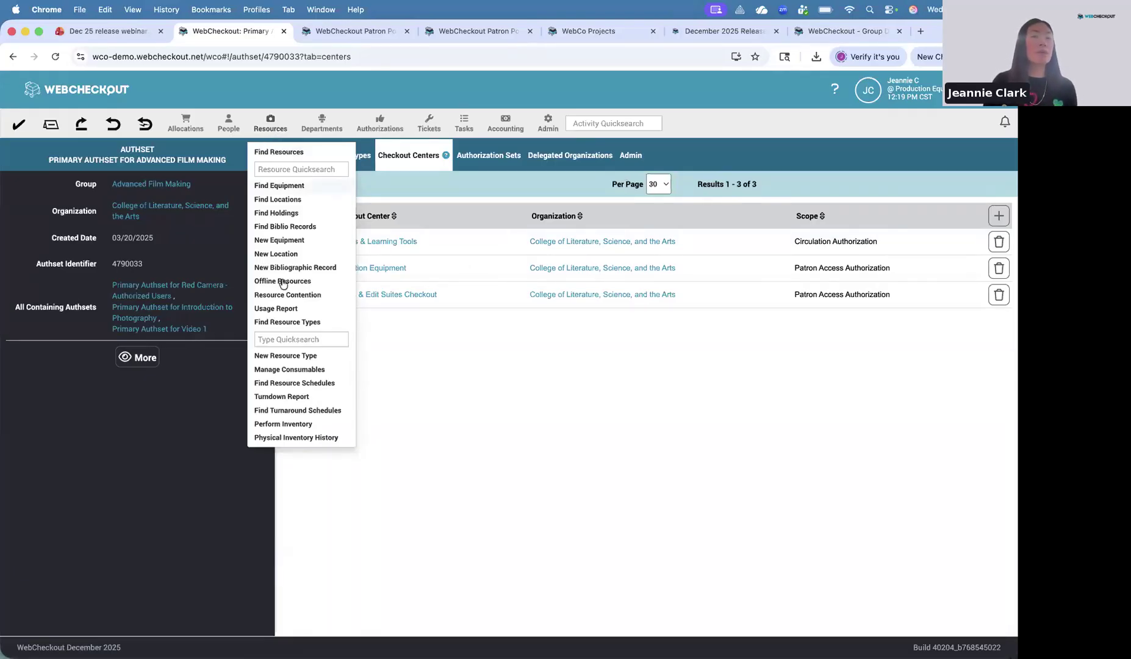
left_click(290, 370)
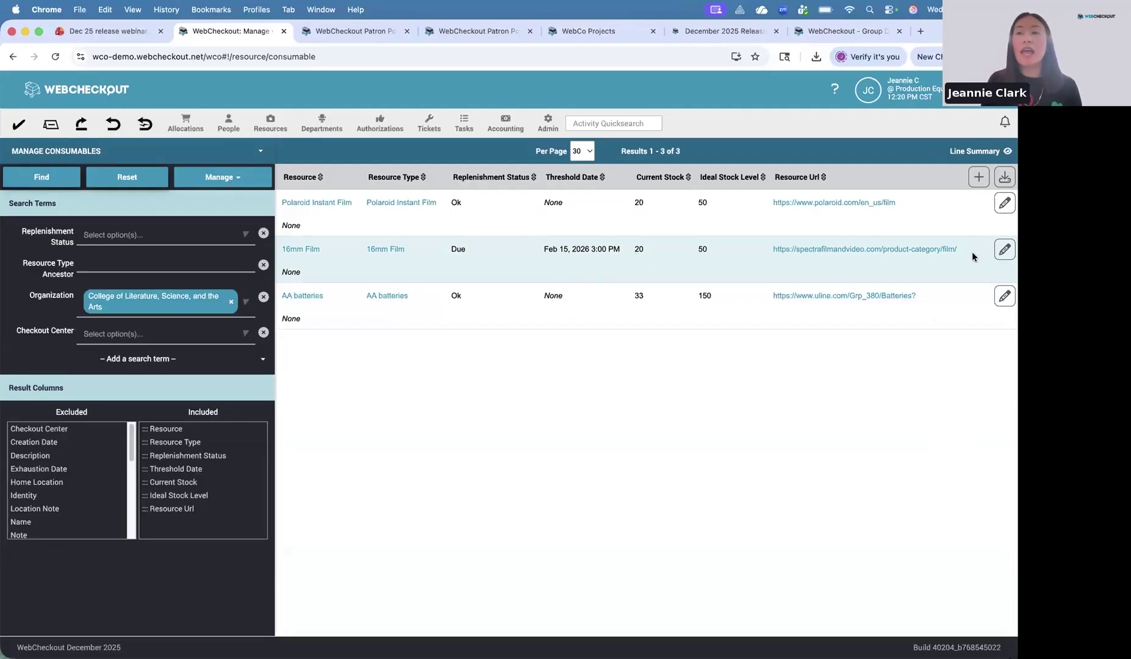
left_click(1003, 250)
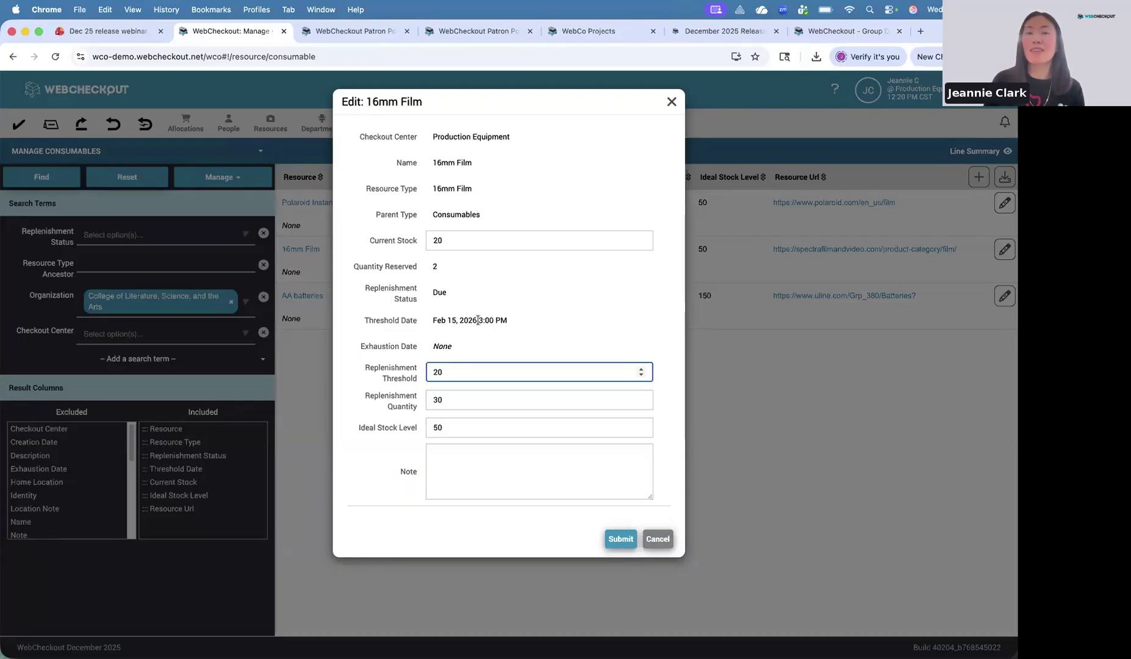
left_click(376, 299)
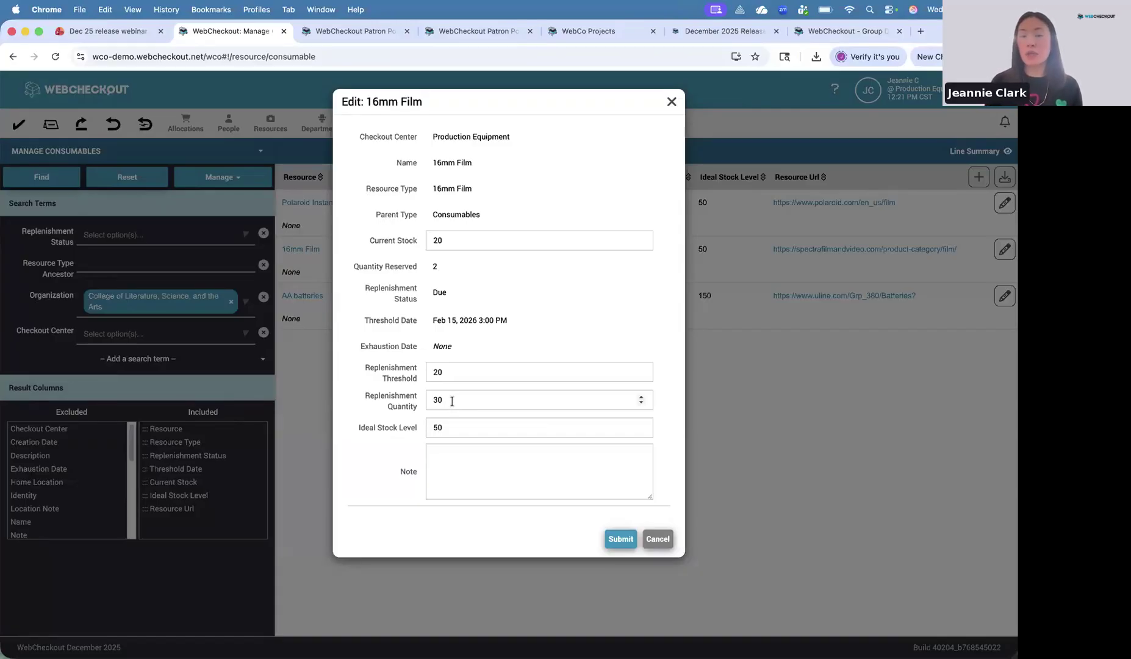
left_click(443, 453)
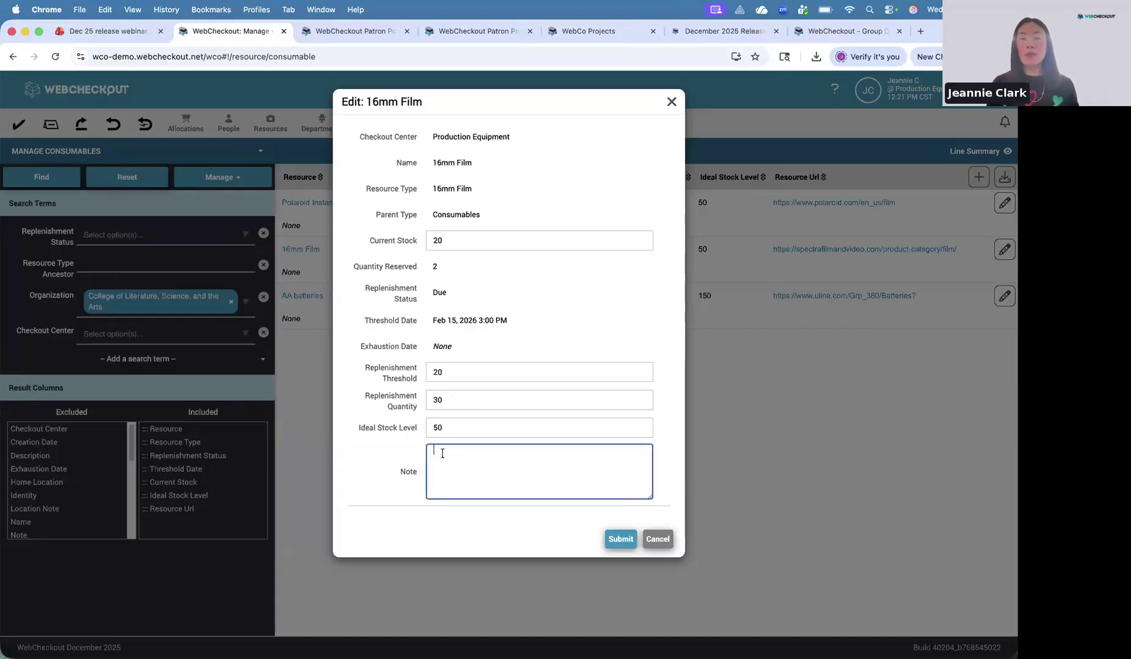
type("Reor")
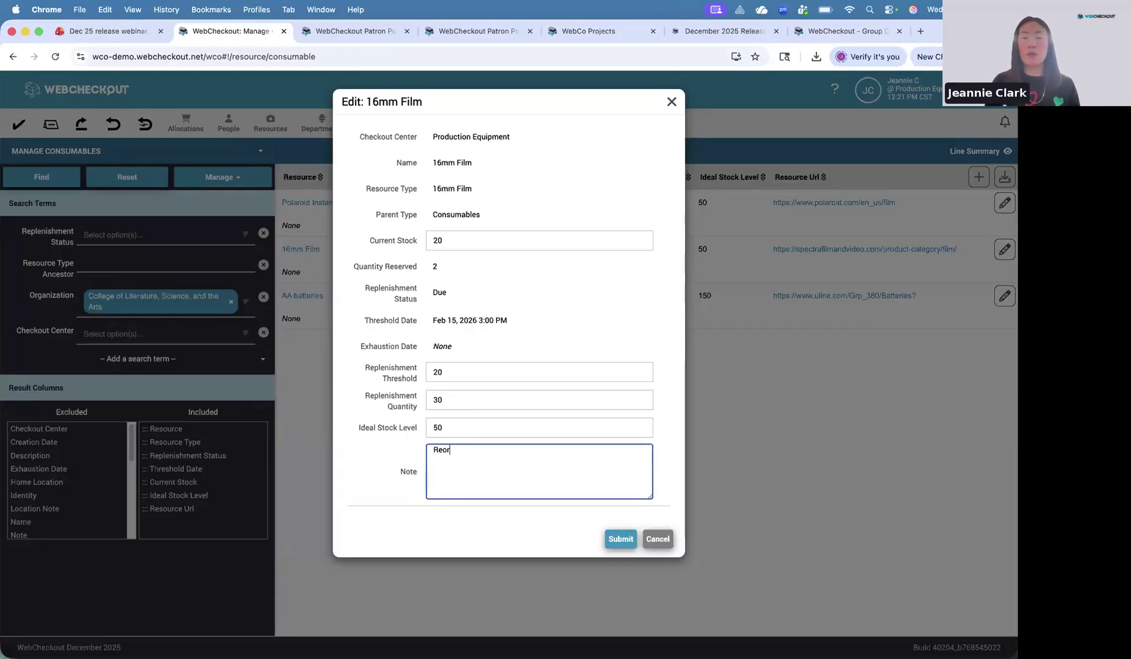
type("dered on 2")
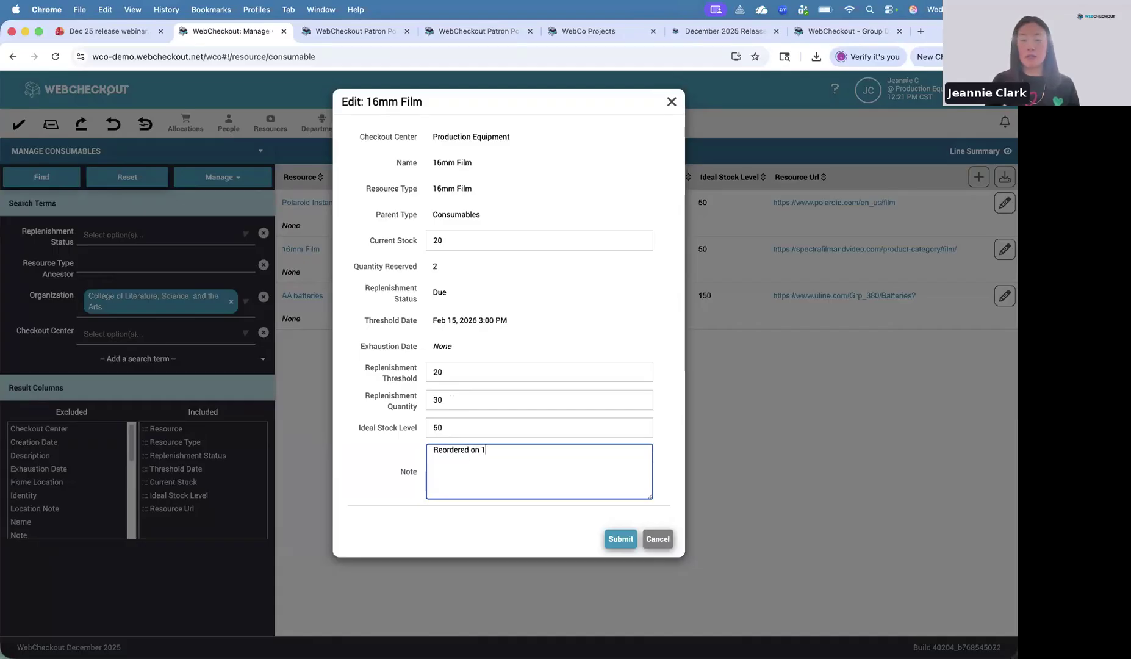
type("/11/26")
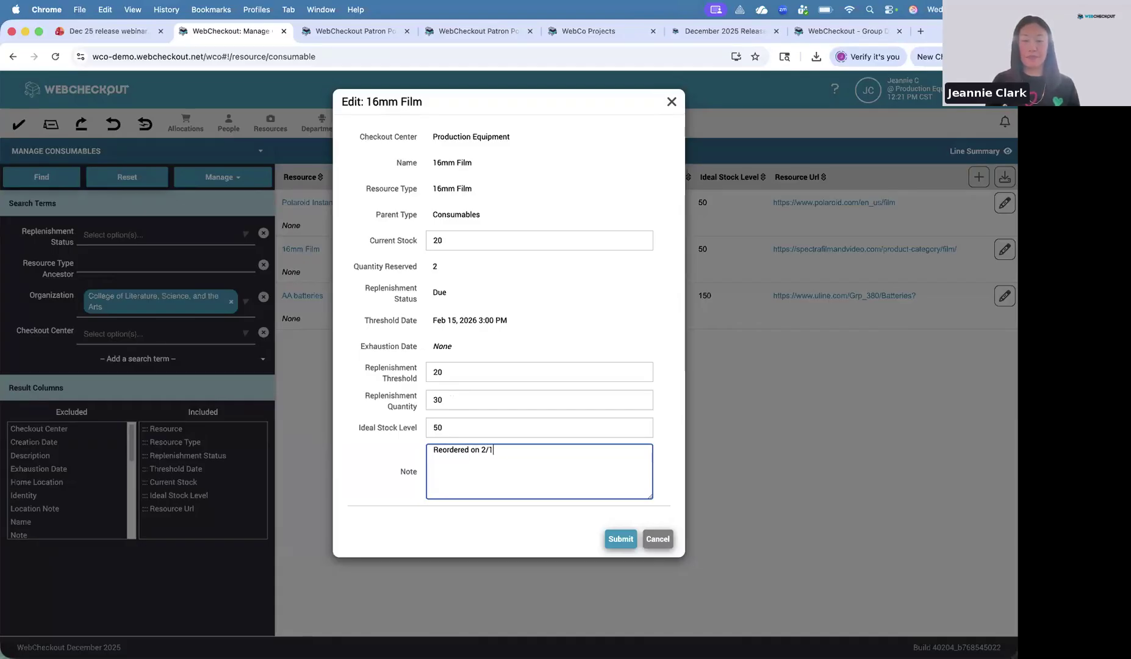
type("- JC")
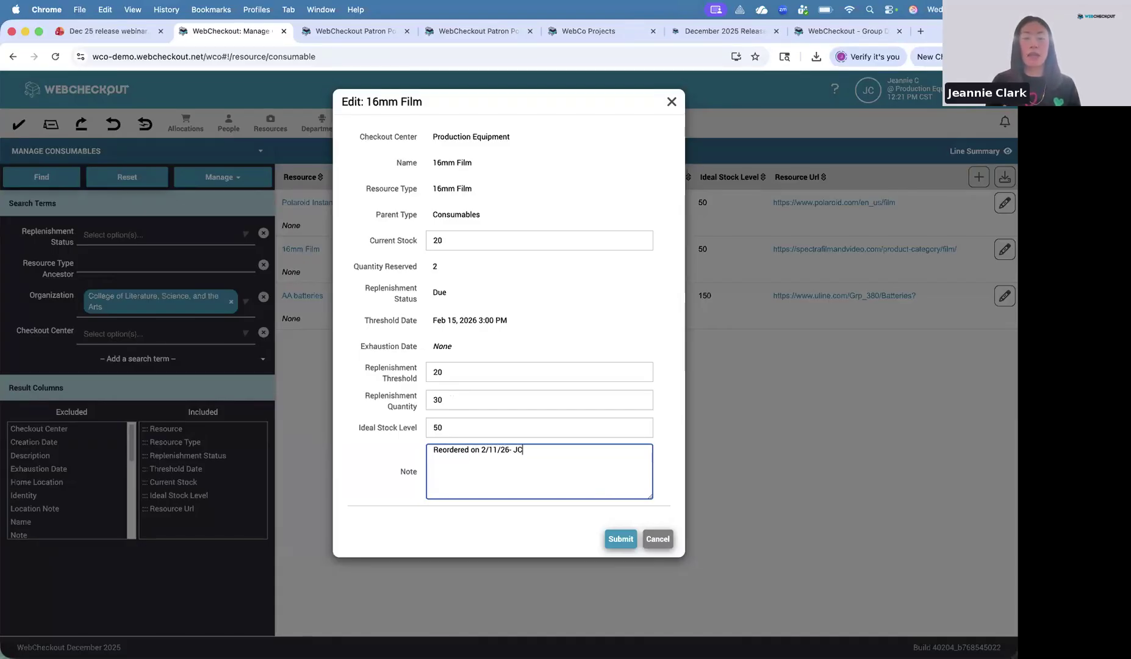
left_click(615, 540)
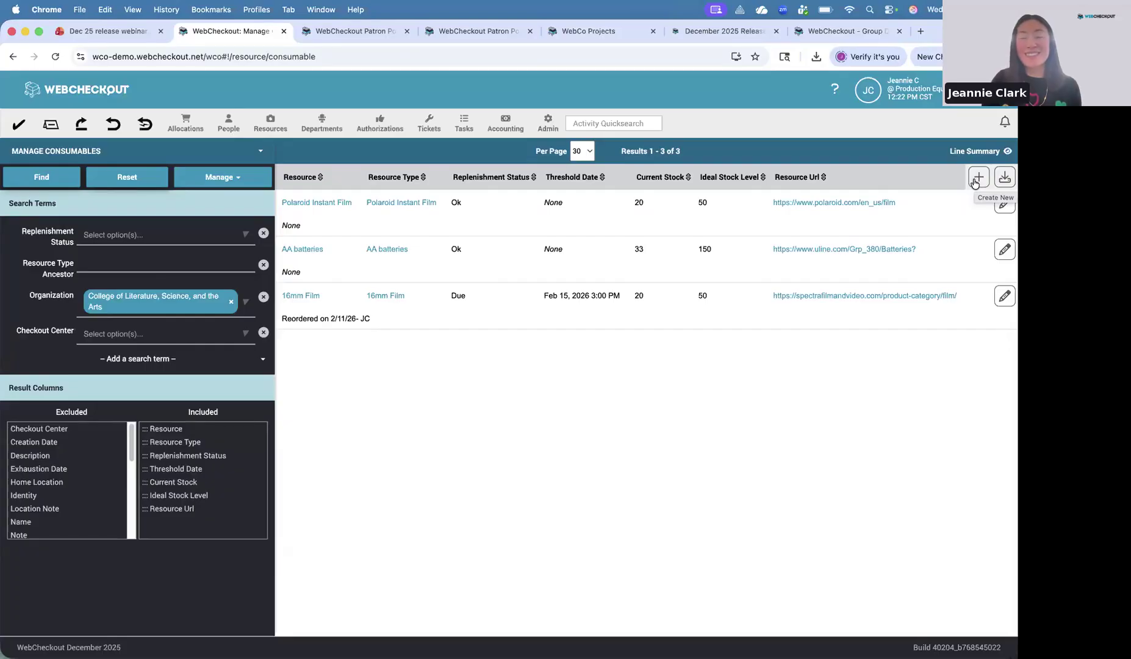
Examine the Add Consumable form through to its end, and cancel it
left_click(976, 180)
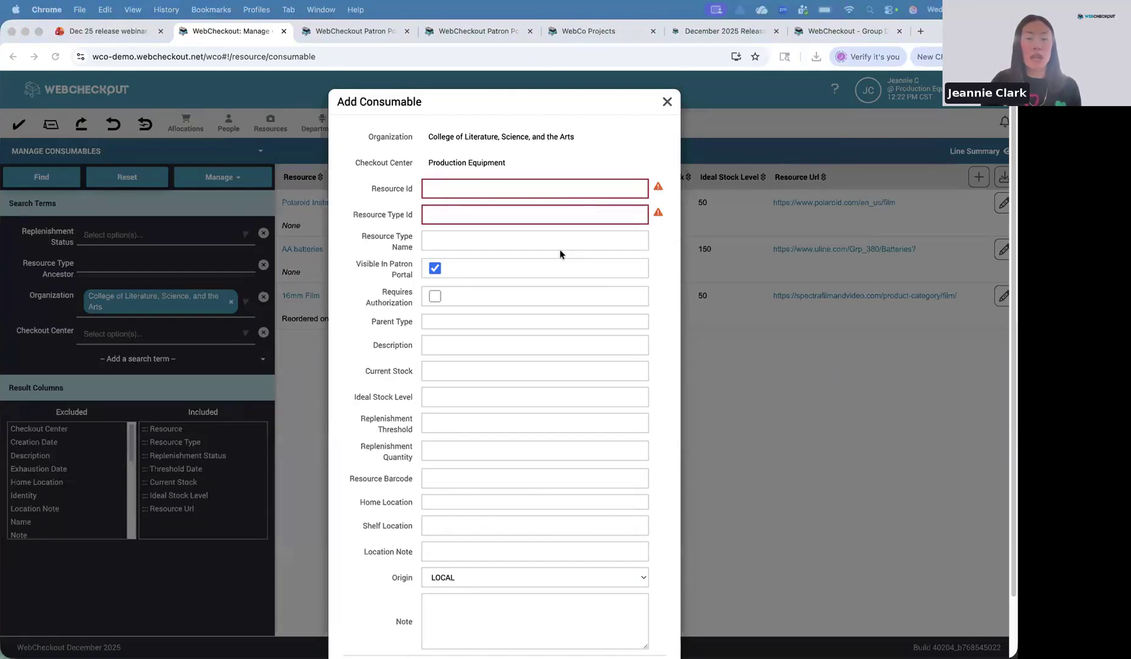
scroll(559, 250, "down", 2)
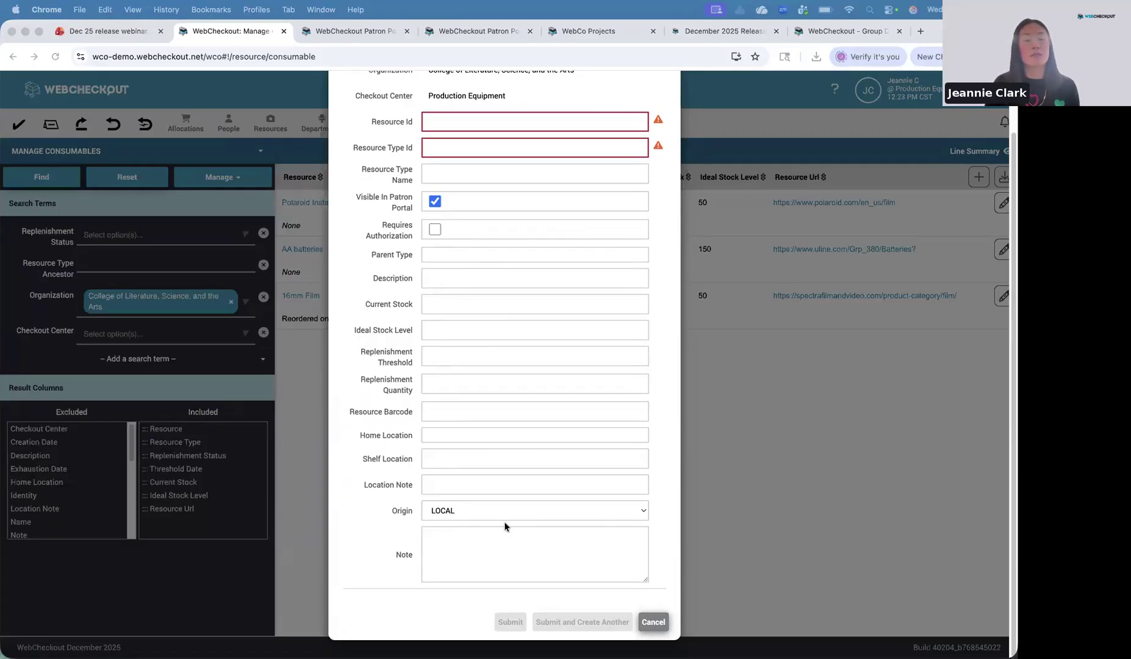
left_click(651, 622)
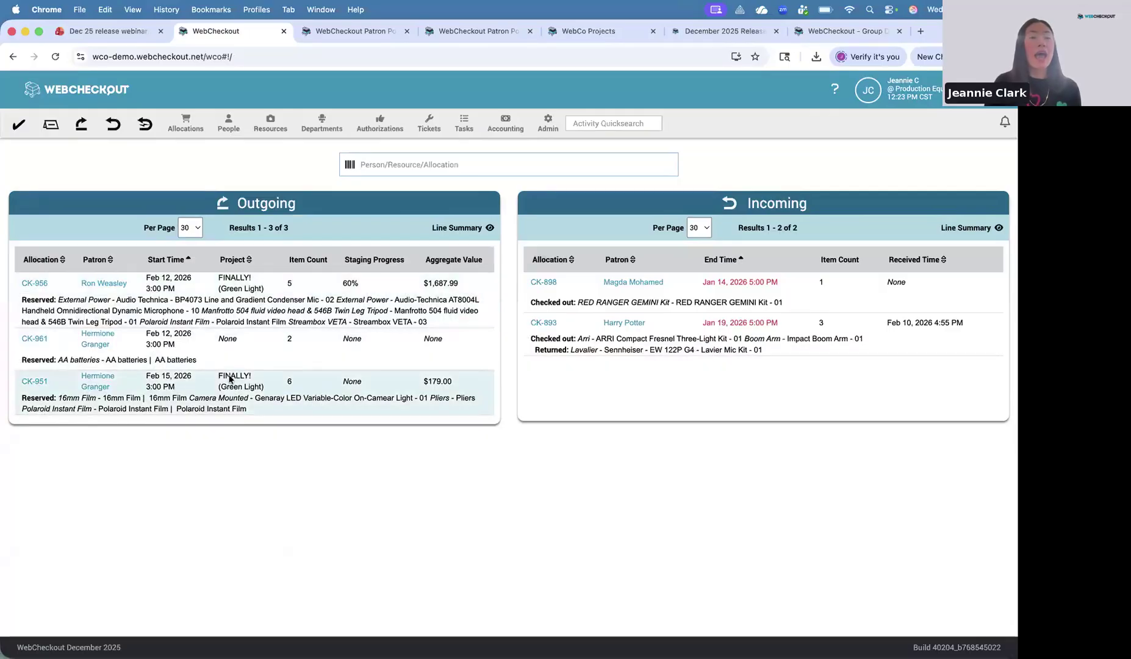
Open the outgoing FINALLY! reservation starting Feb 15, 2026, review its contents, and start editing it for pickup
left_click(35, 382)
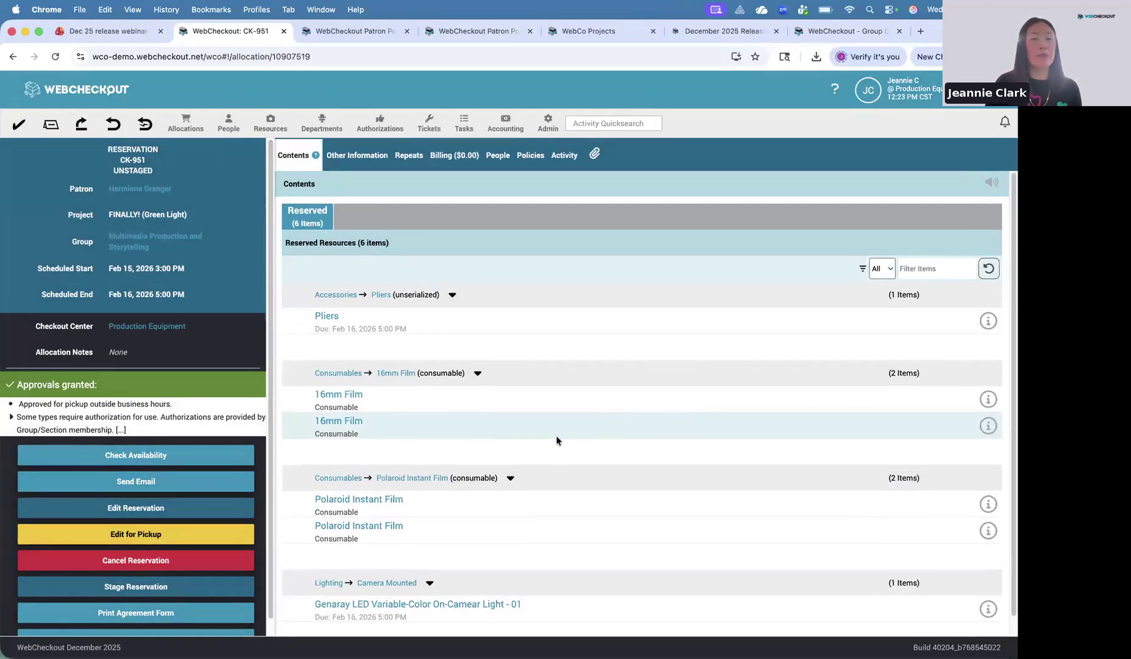
scroll(543, 427, "down", 1)
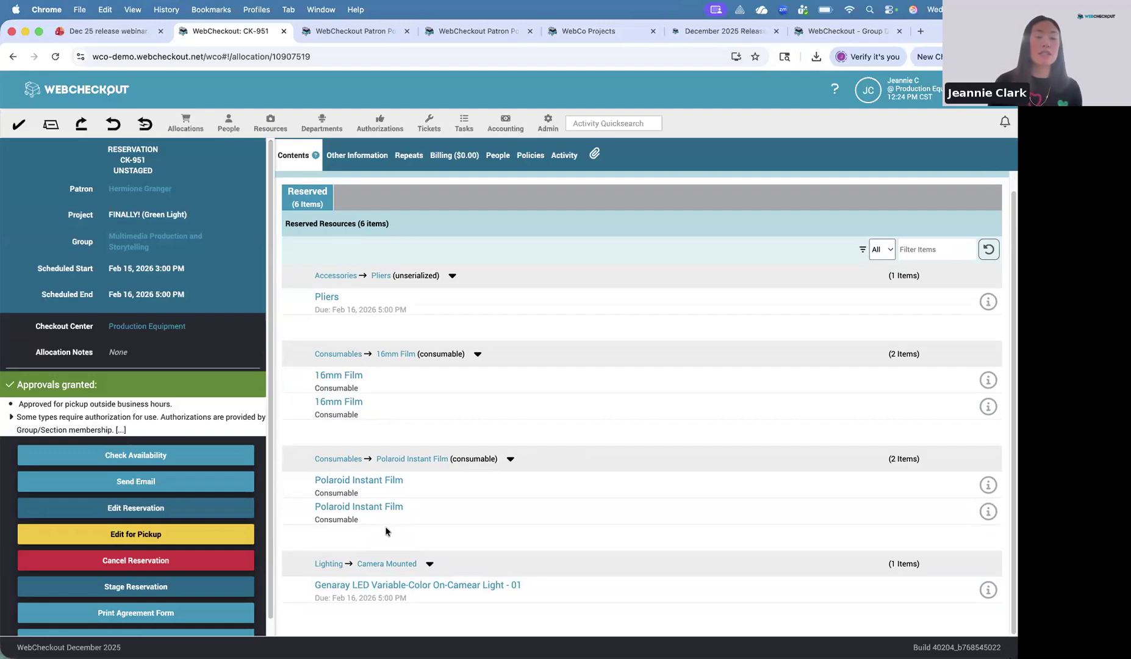
left_click(152, 534)
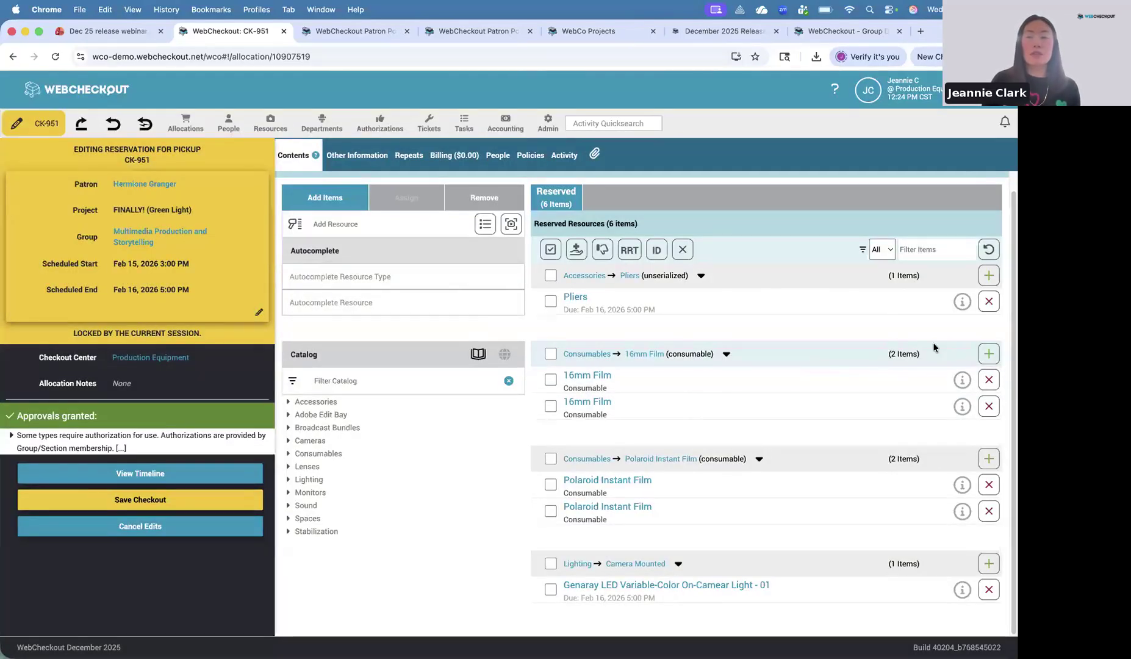
Add 2 more 16mm Film consumables to the reservation and save it as a checkout
left_click(988, 354)
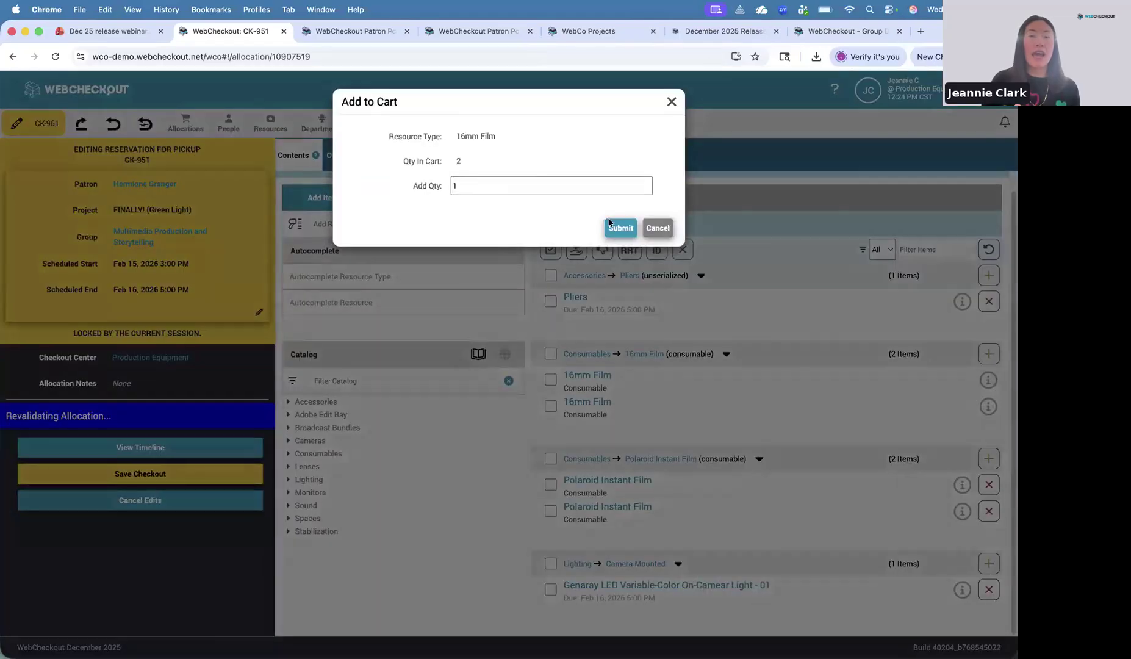
left_click(517, 187)
key("BackSpace")
type("2")
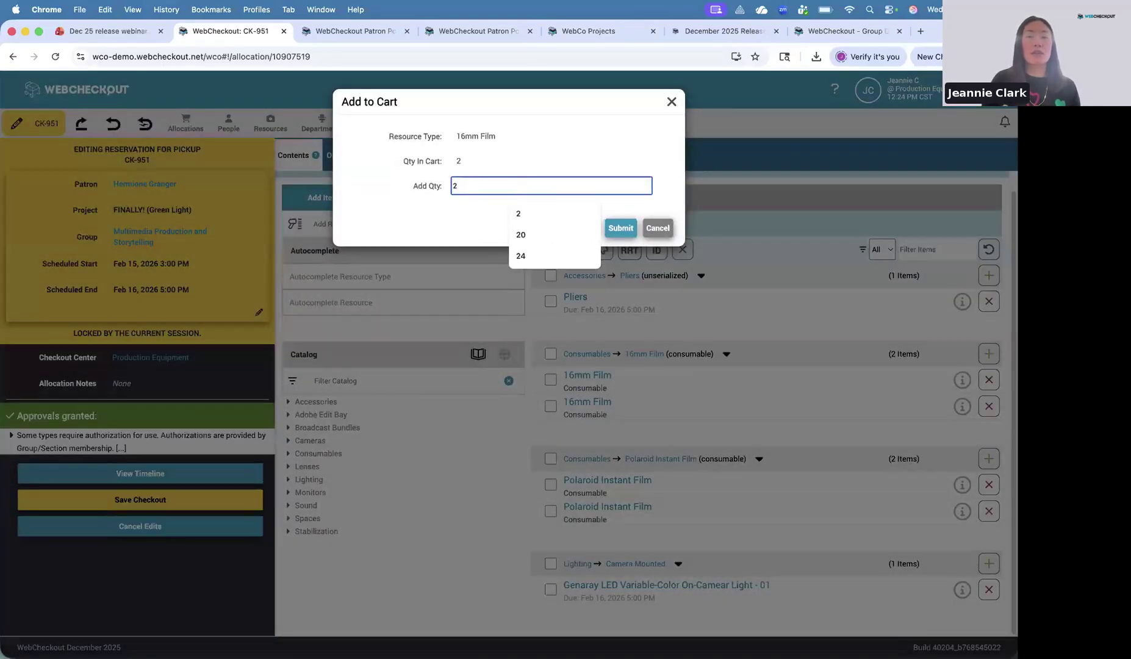
left_click(610, 228)
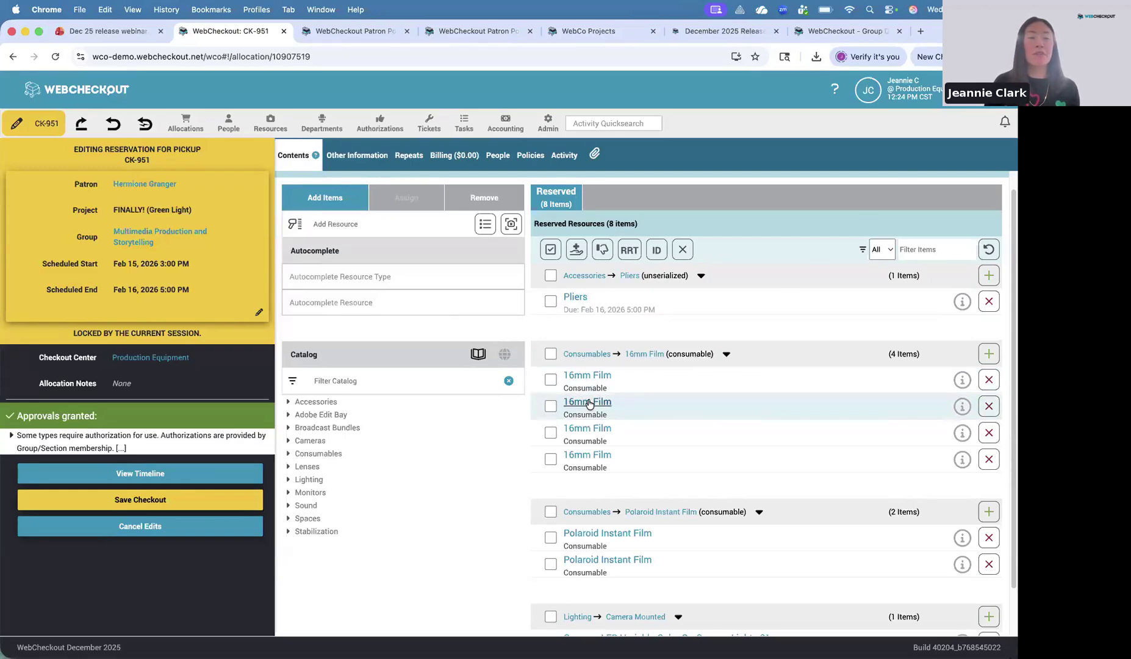
left_click(85, 500)
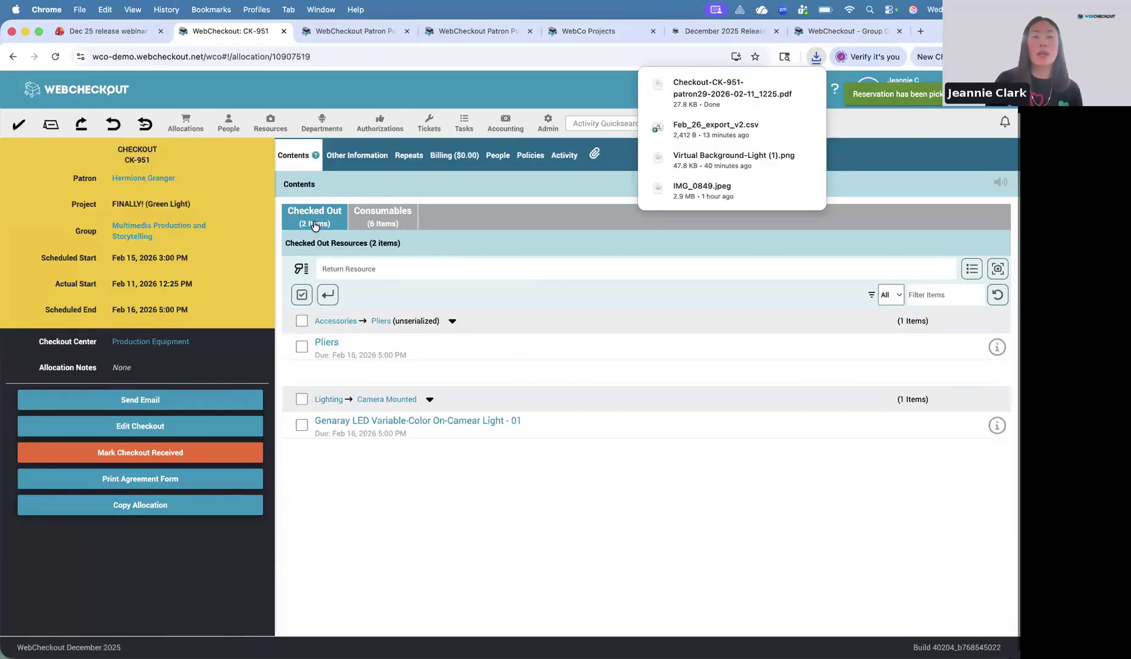
Show the checkout's picked-up consumables and open the downloaded checkout agreement PDF to review how they are listed
left_click(384, 224)
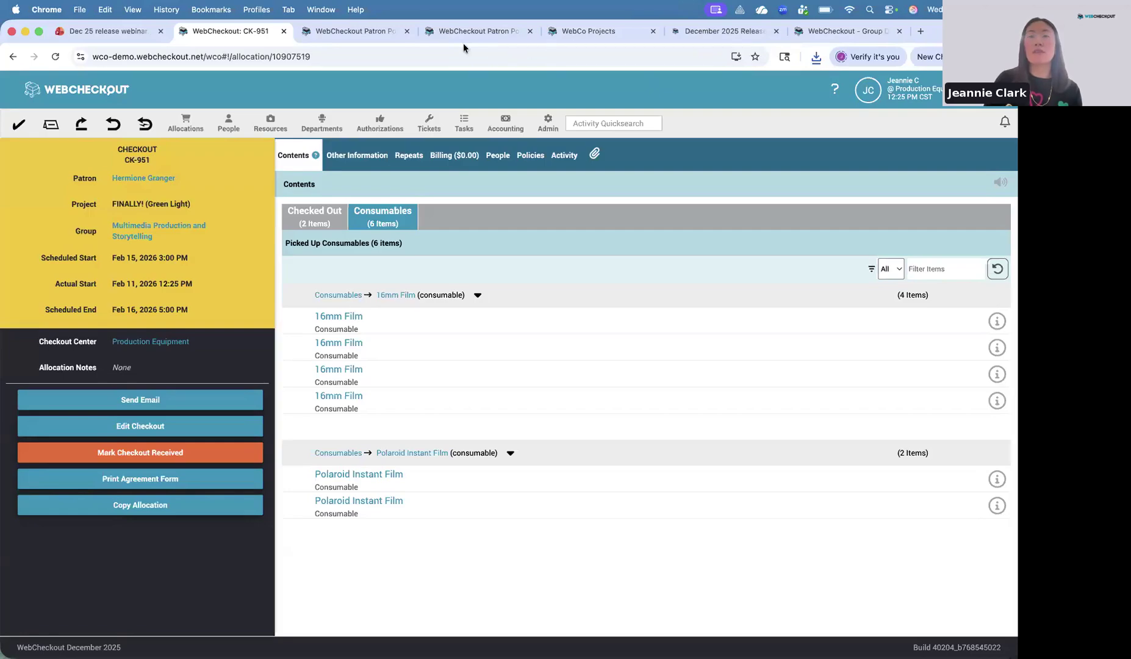
left_click(818, 58)
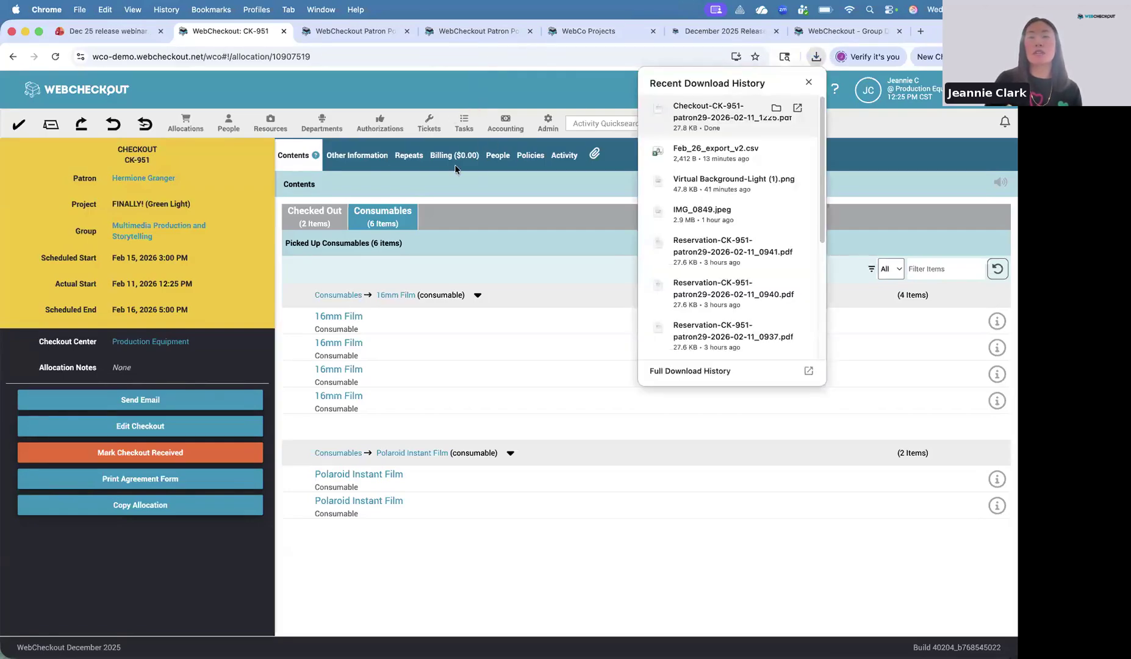
left_click(711, 112)
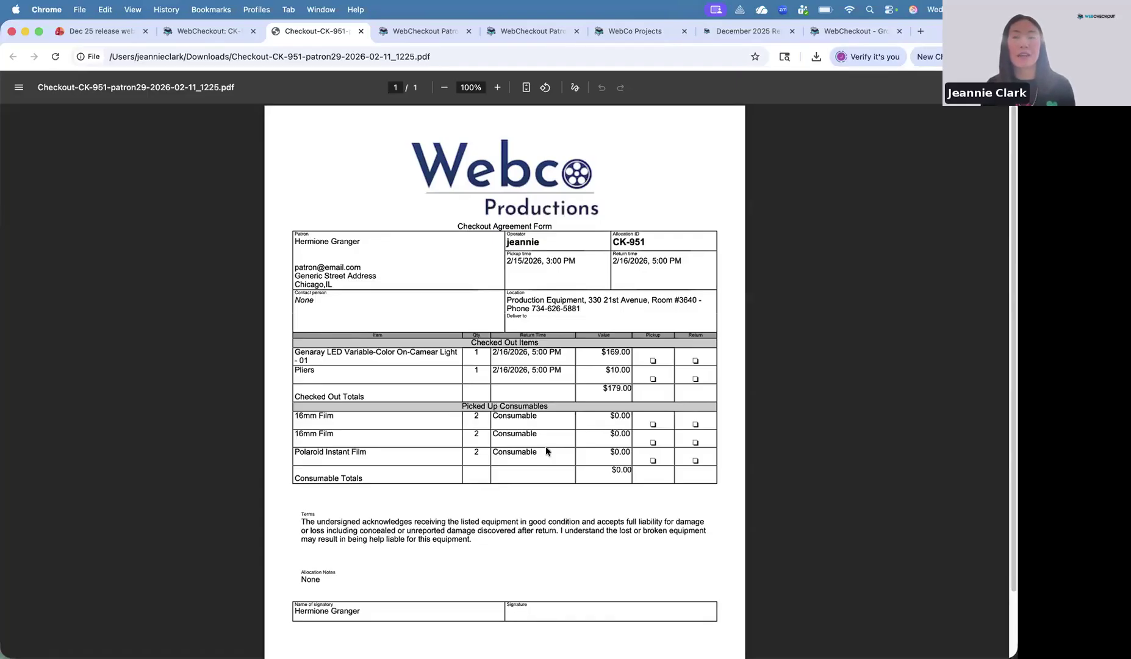
Return to the checkout, edit it, and submit an end date of 02/19/2026, keeping the time at 5:00 PM
left_click(222, 32)
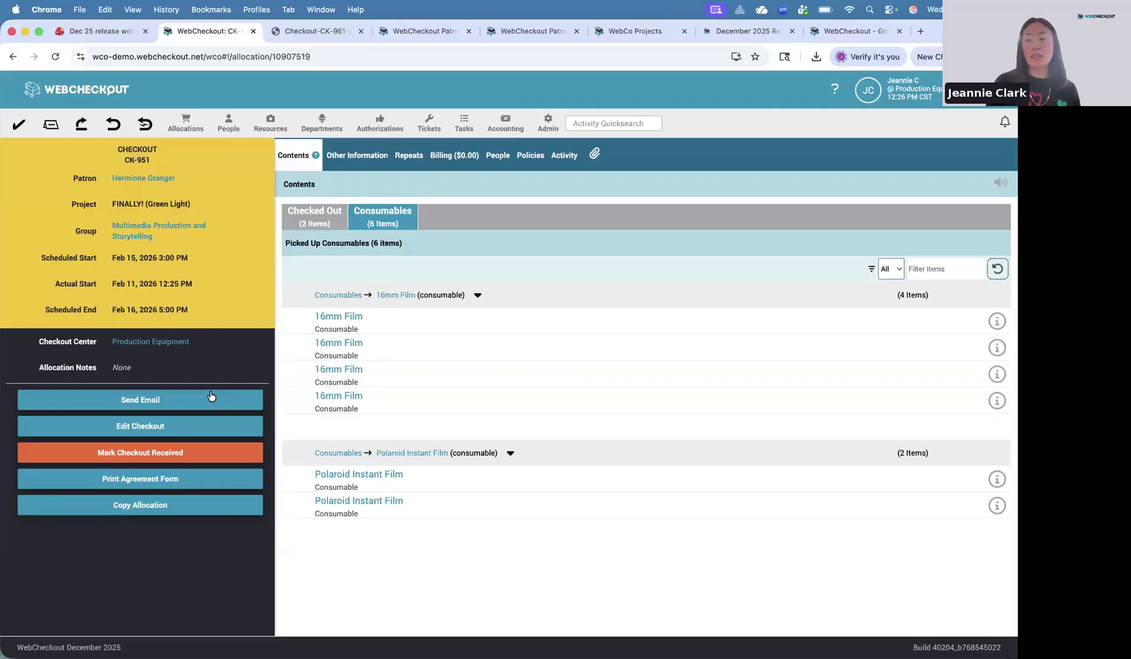
left_click(178, 427)
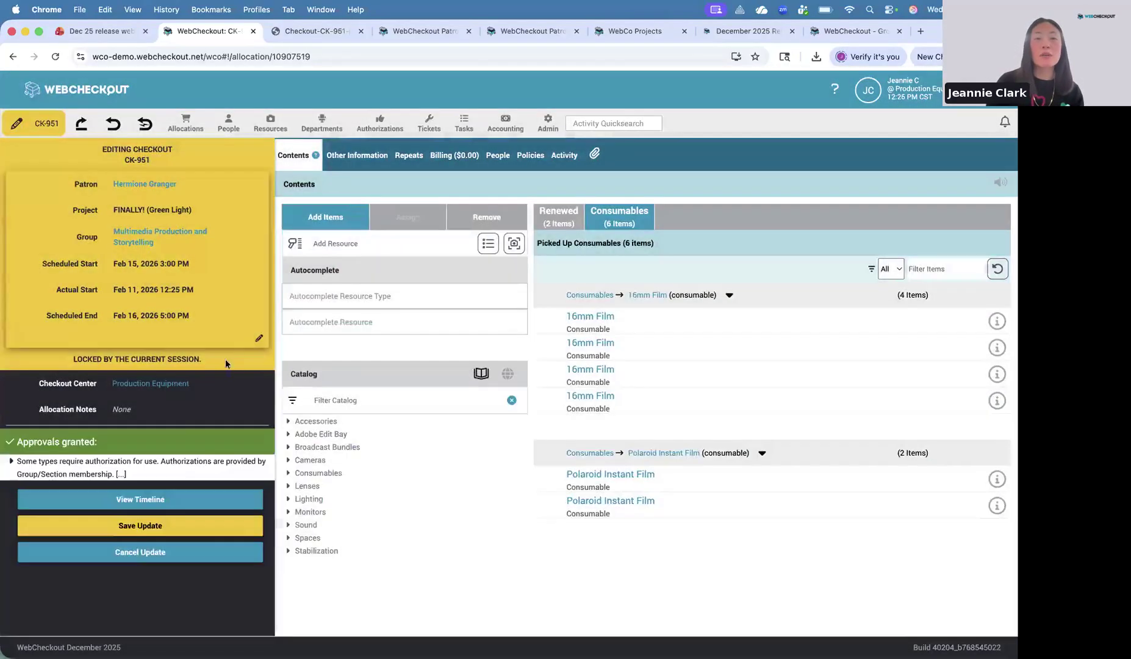
left_click(257, 338)
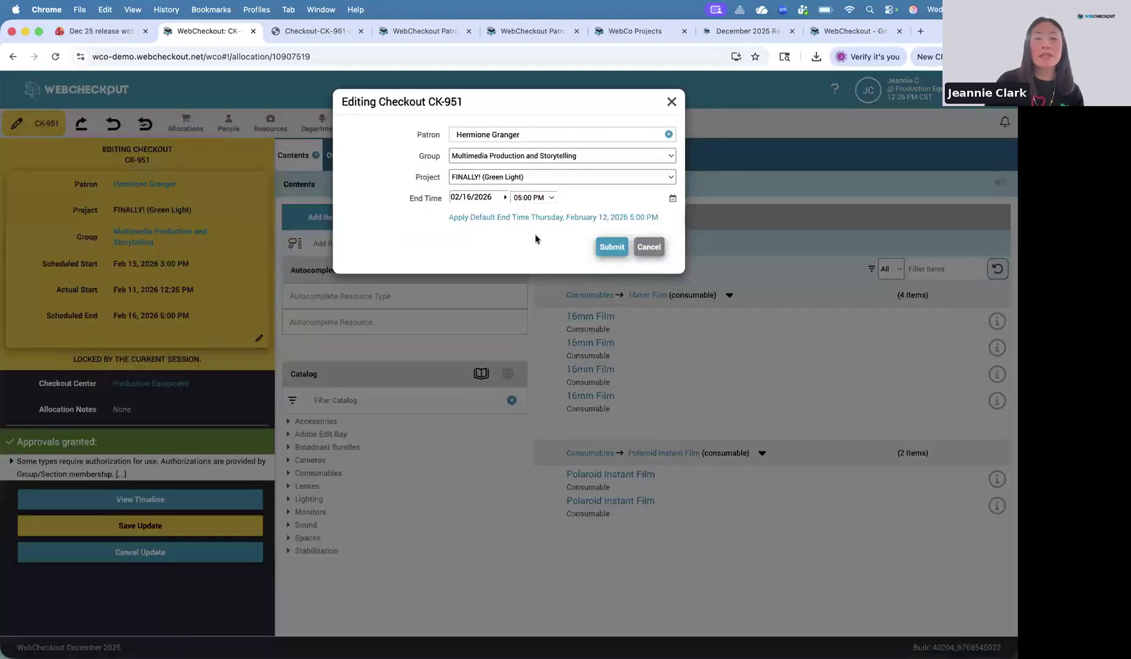
left_click(503, 198)
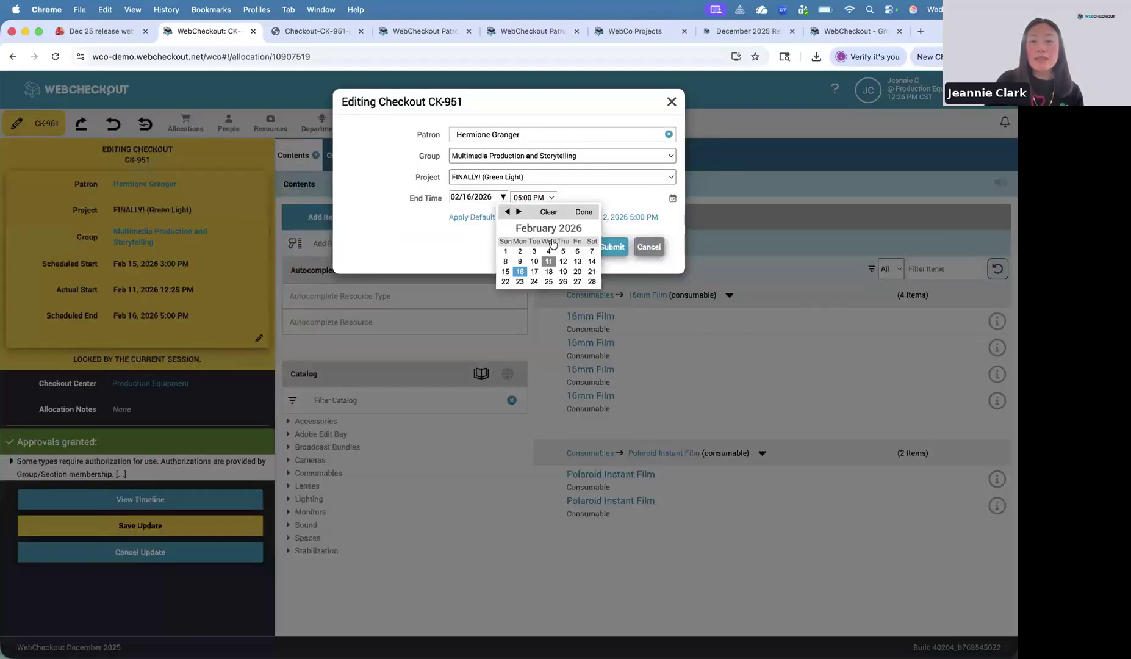
left_click(563, 272)
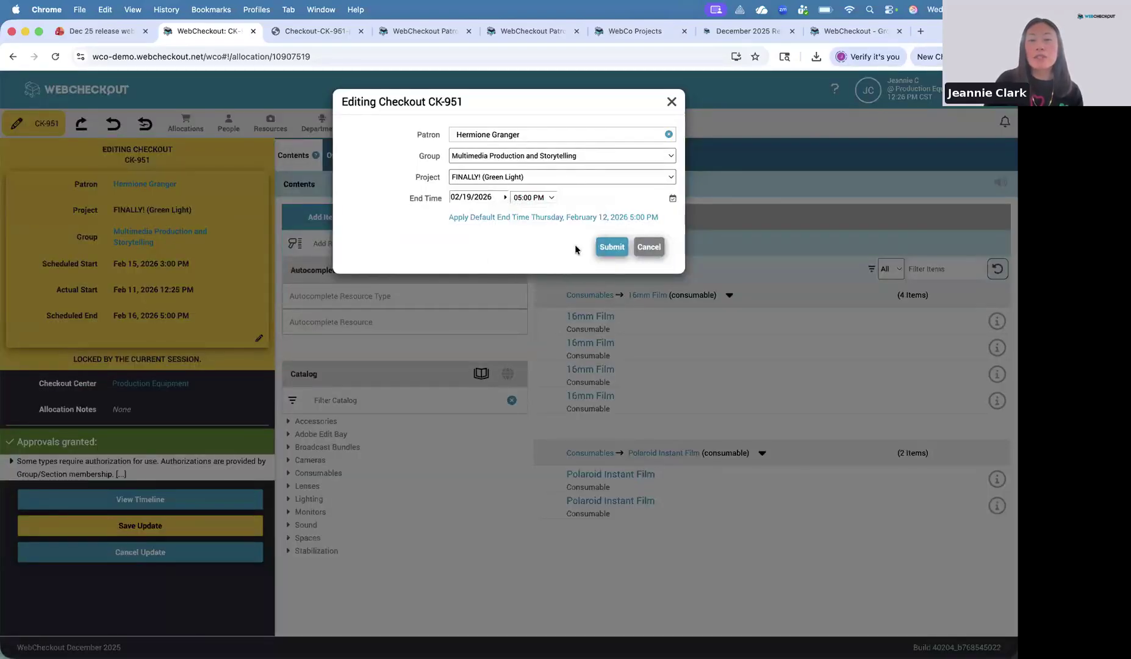
left_click(607, 251)
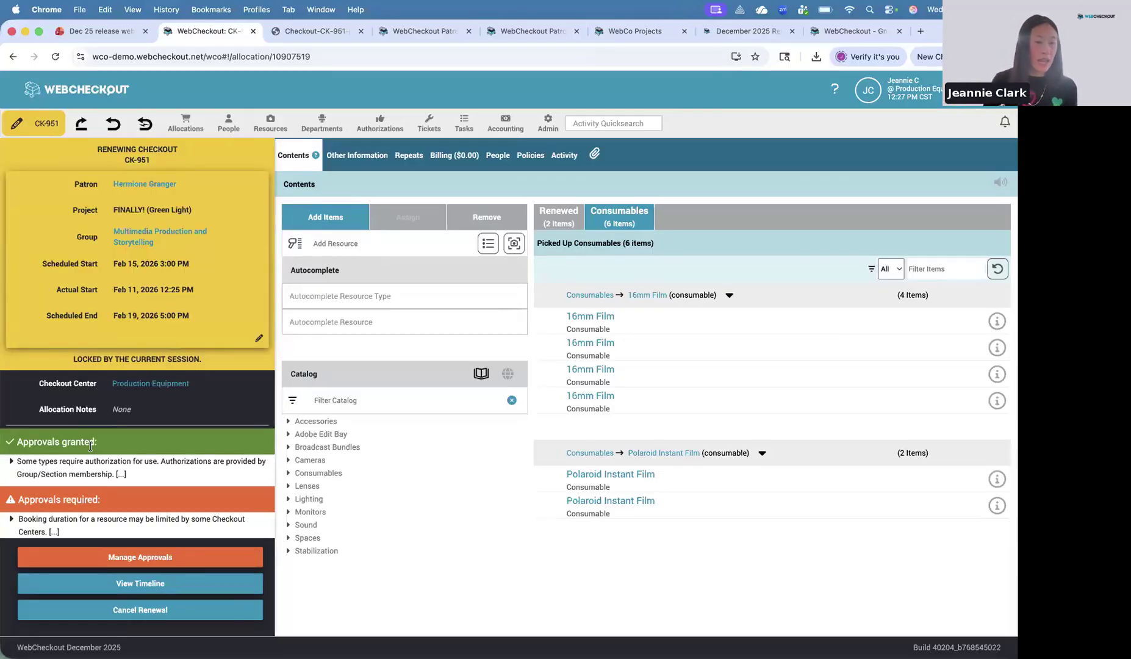
Approve all booking-duration exceptions on the checkout renewal, save the renewal, and return to the home page
left_click(51, 555)
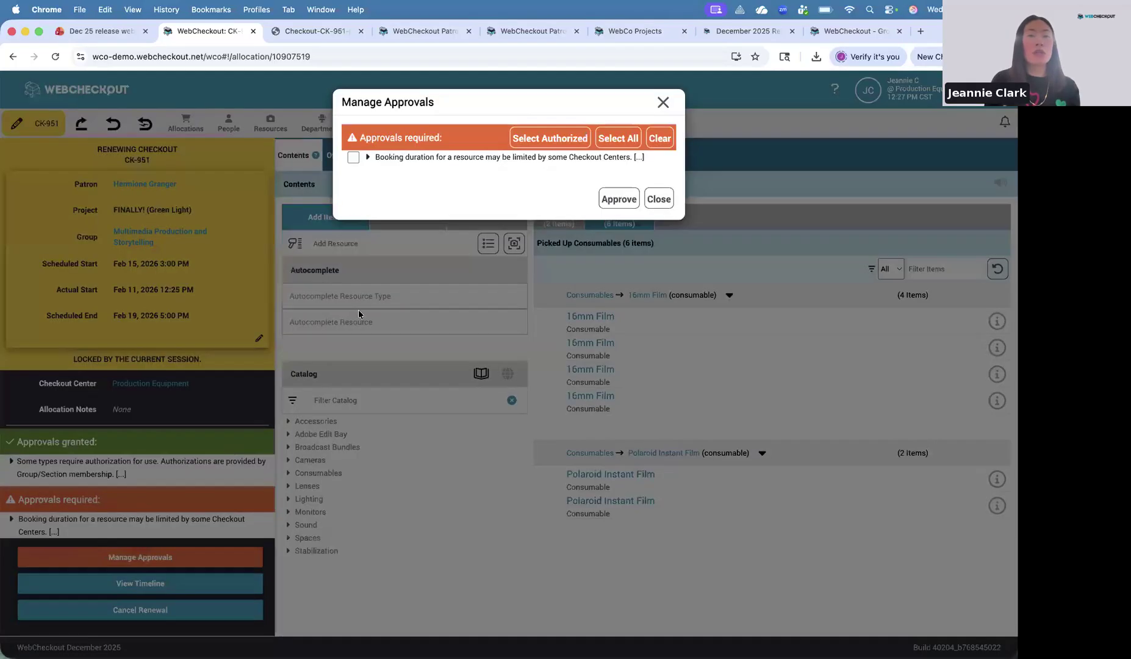
left_click(369, 158)
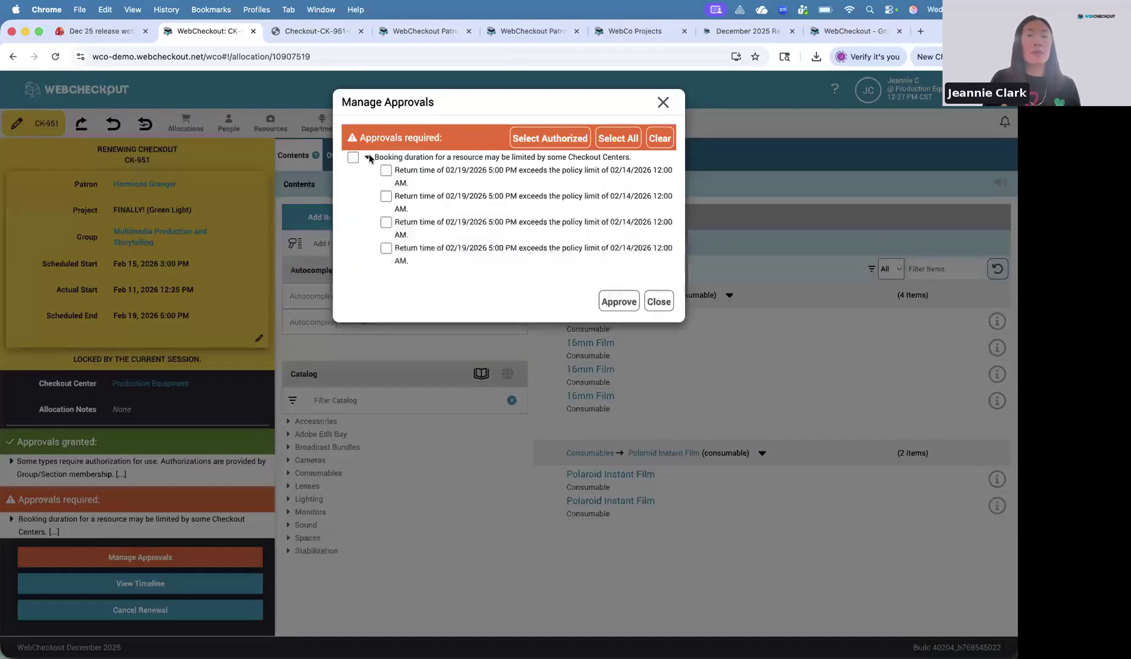
left_click(353, 157)
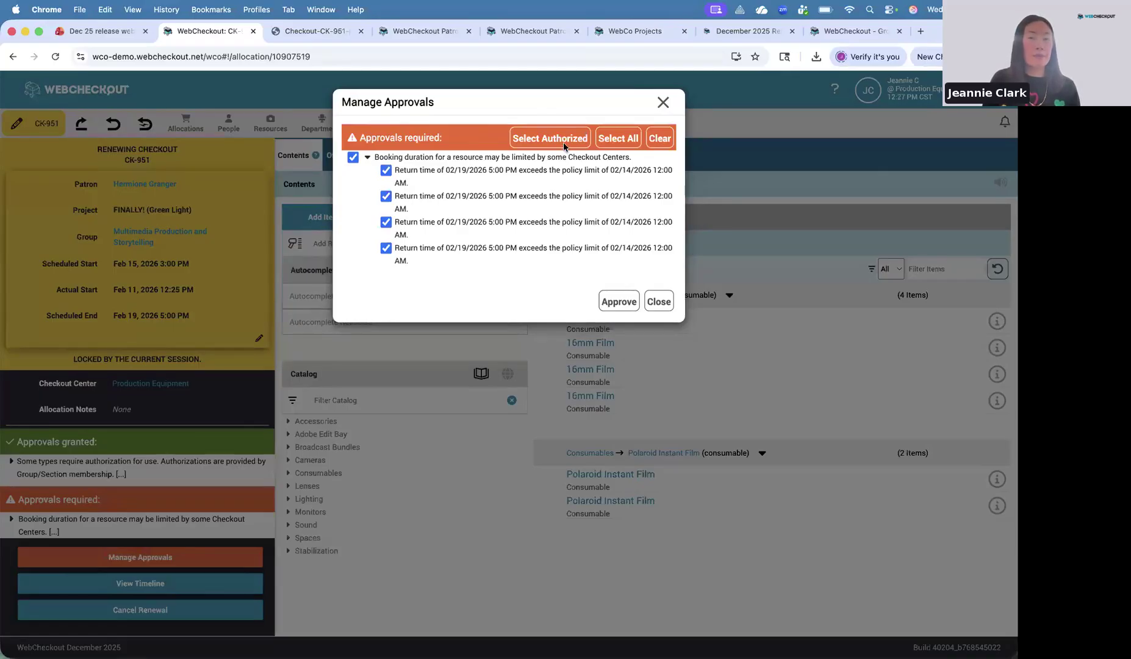
left_click(618, 301)
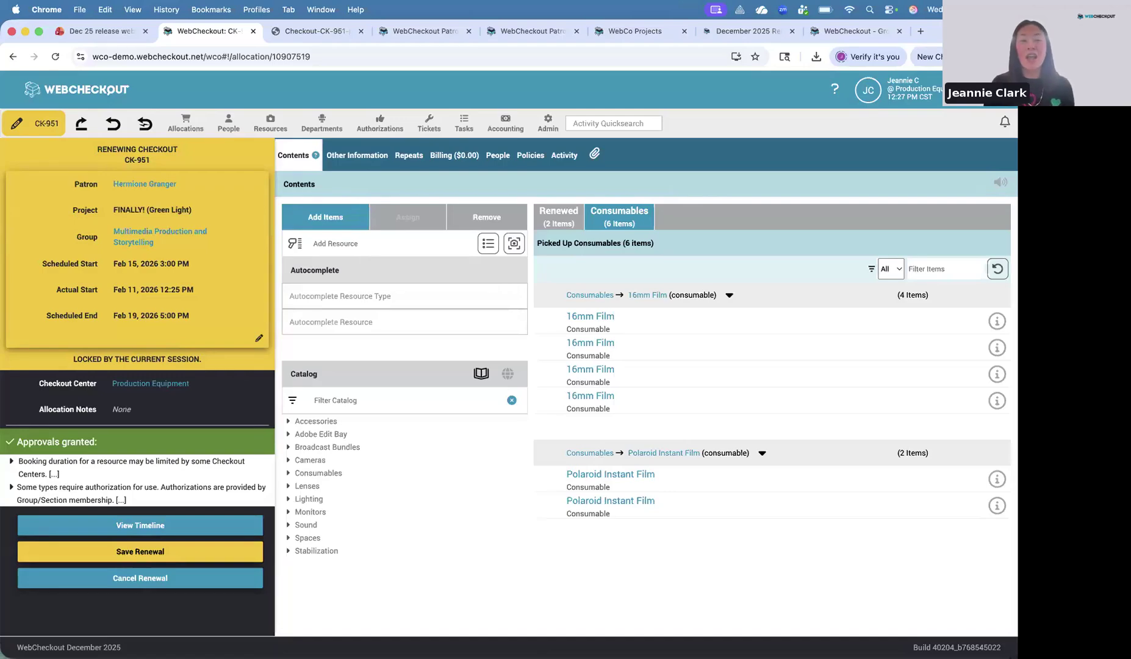
left_click(139, 552)
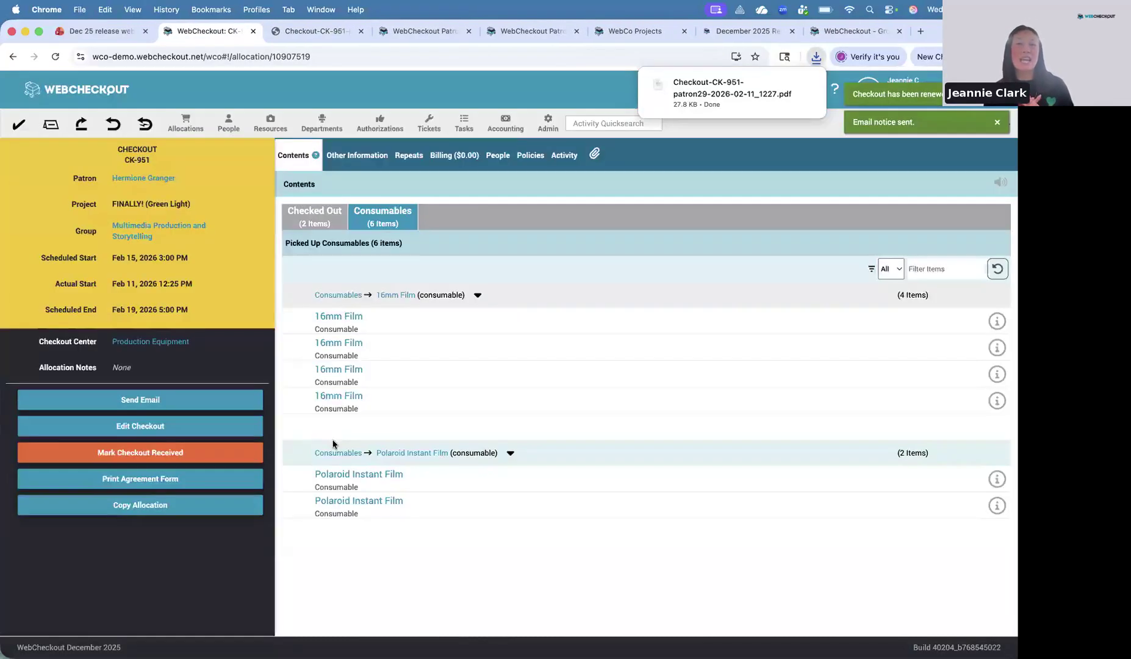
left_click(77, 99)
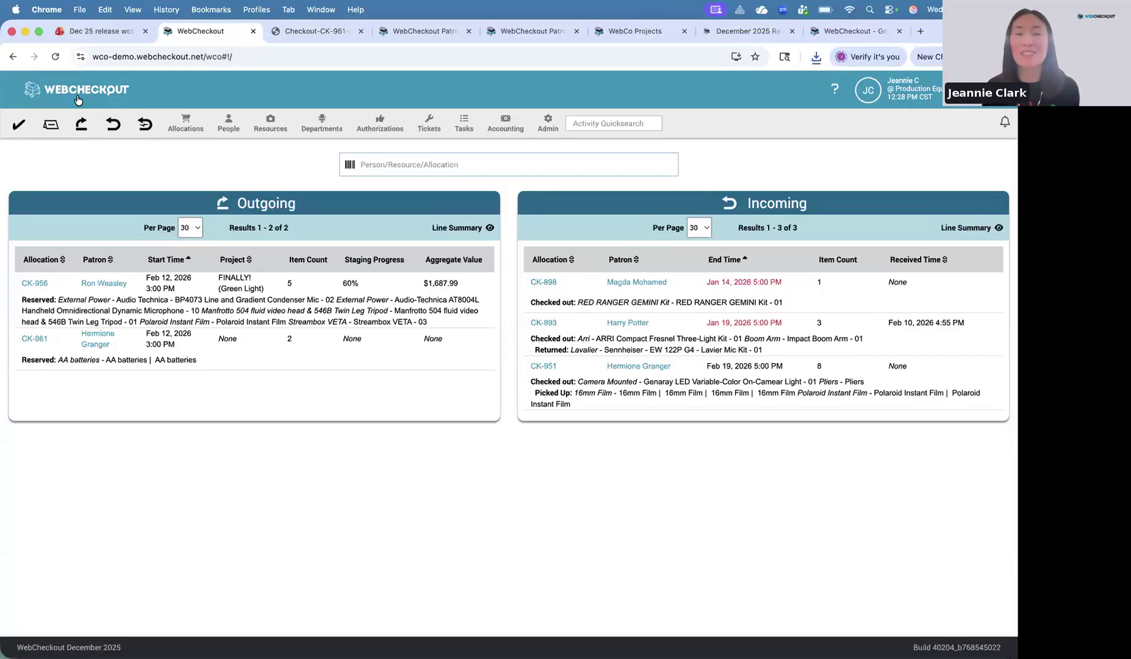
In the Patron Portal, edit the upcoming Production Equipment reservation starting Feb 12, 2026 and set its AA batteries quantity to 3
left_click(439, 37)
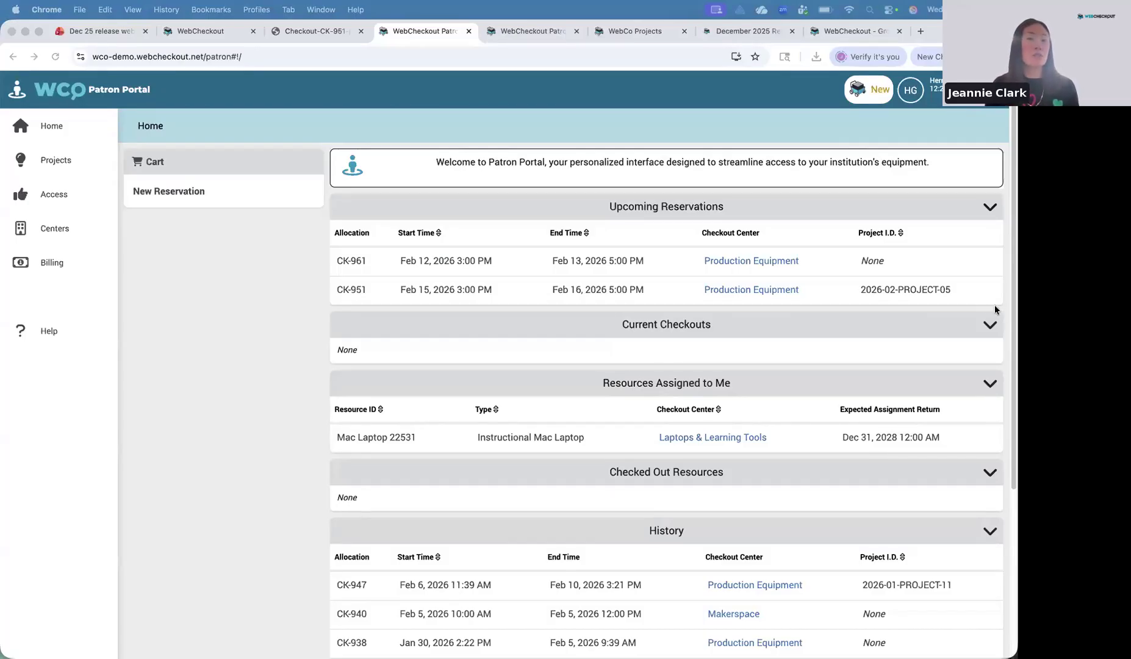
left_click(656, 263)
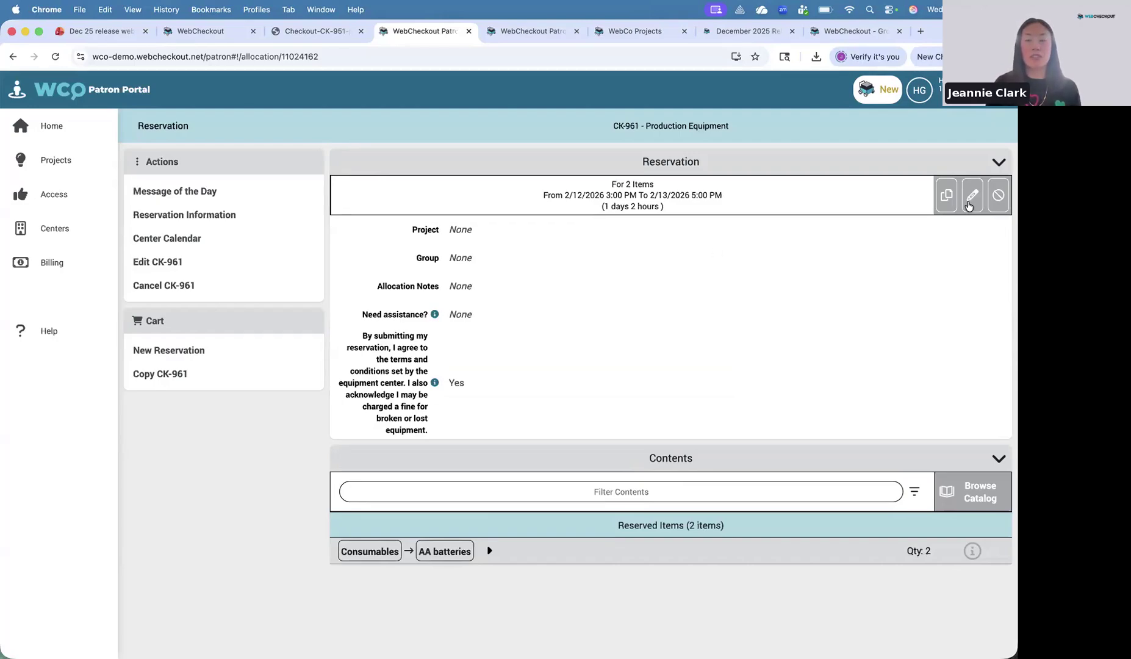
left_click(968, 204)
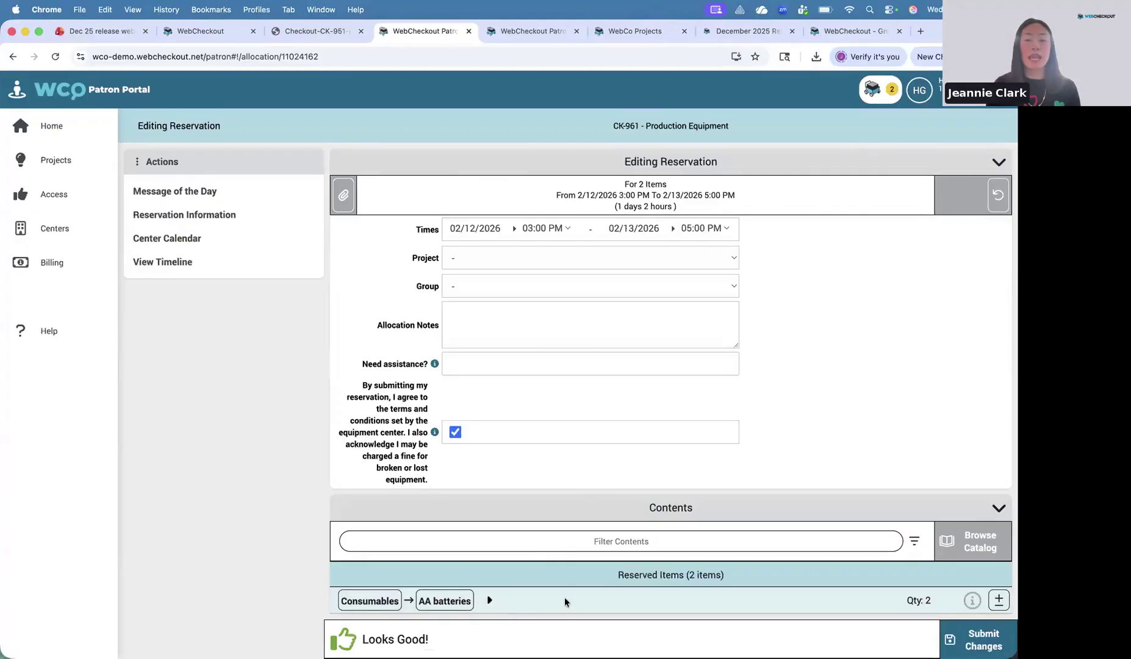
left_click(999, 600)
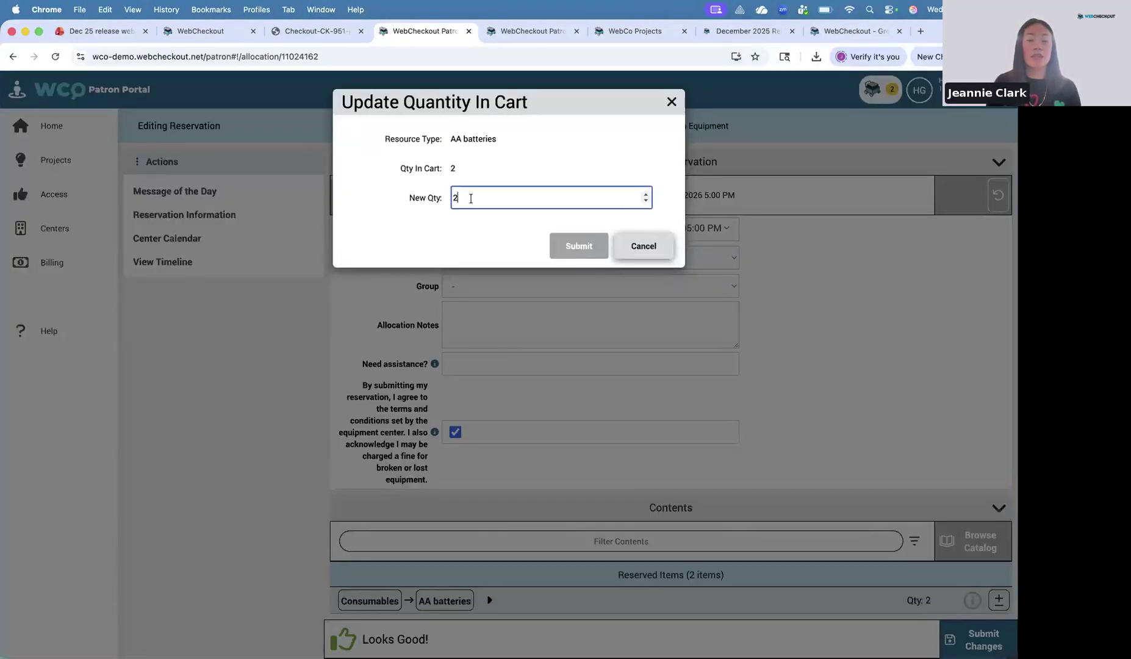
key("BackSpace")
type("4")
left_click(556, 244)
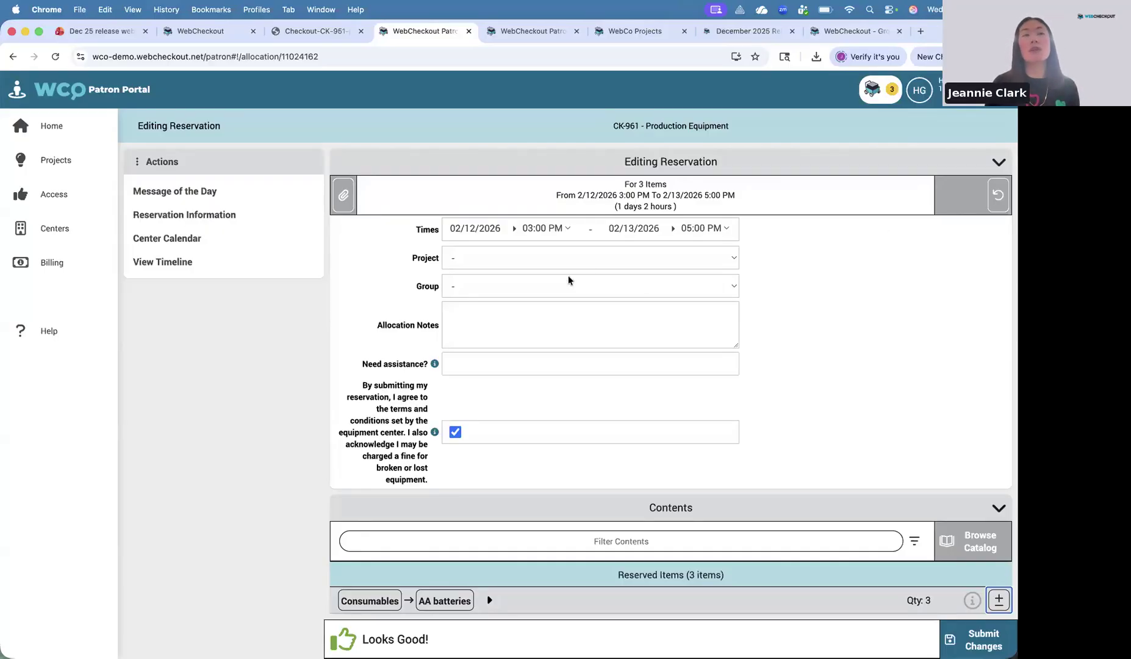
Start a new project proposal for the Advanced Film Making section using the Production Final project template
left_click(55, 160)
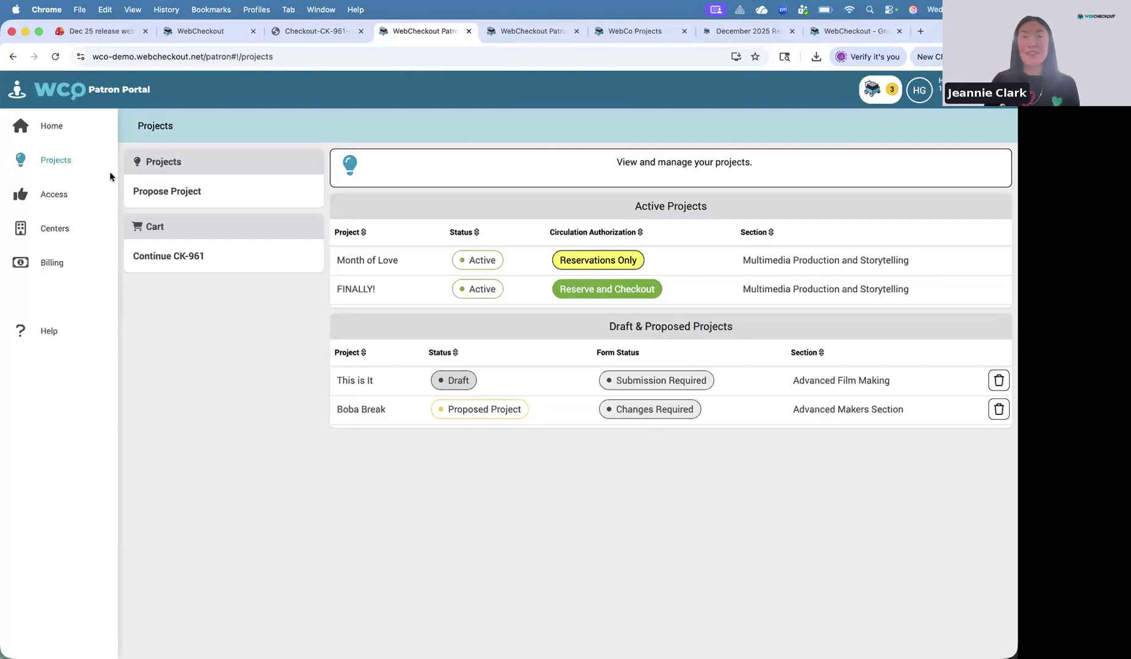
left_click(179, 197)
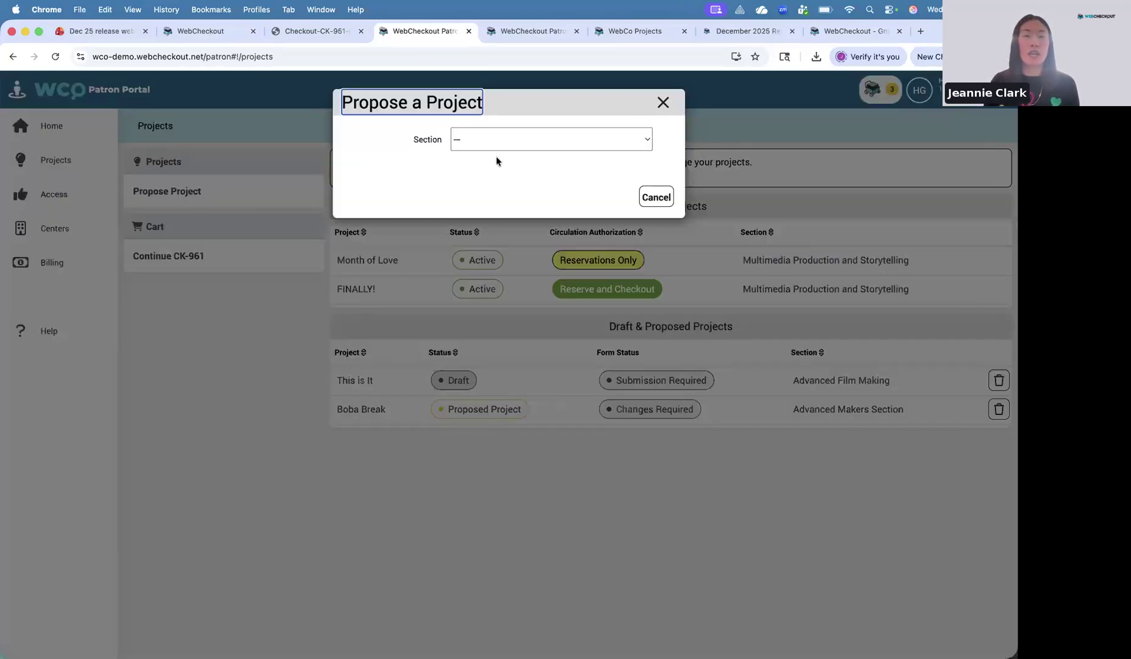
left_click(476, 193)
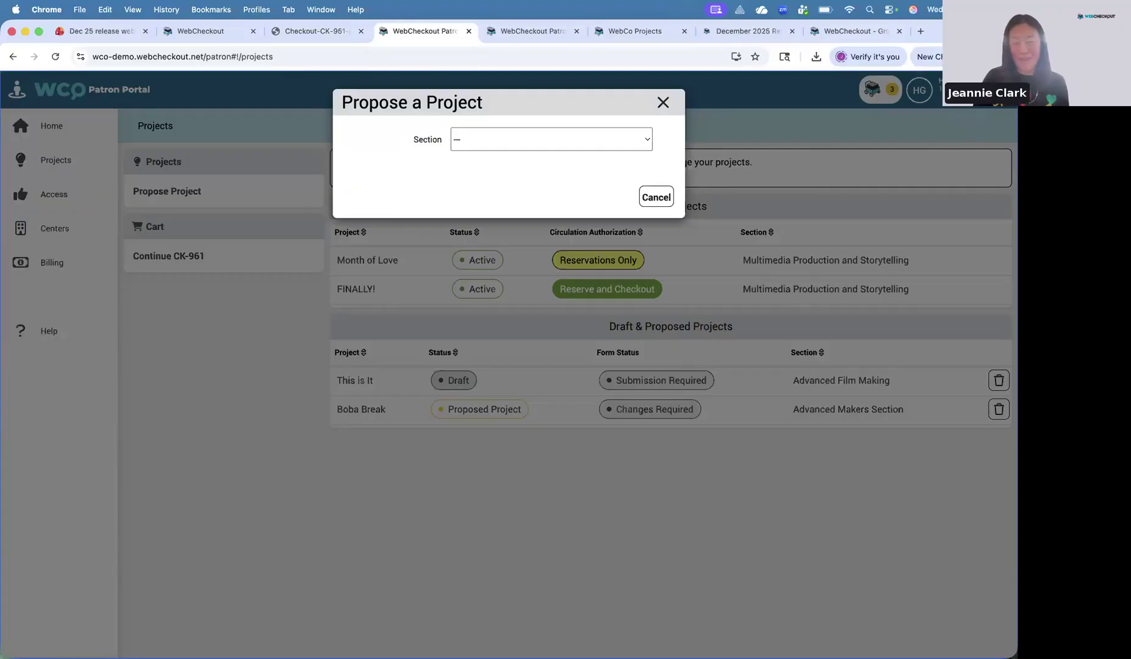
left_click(572, 137)
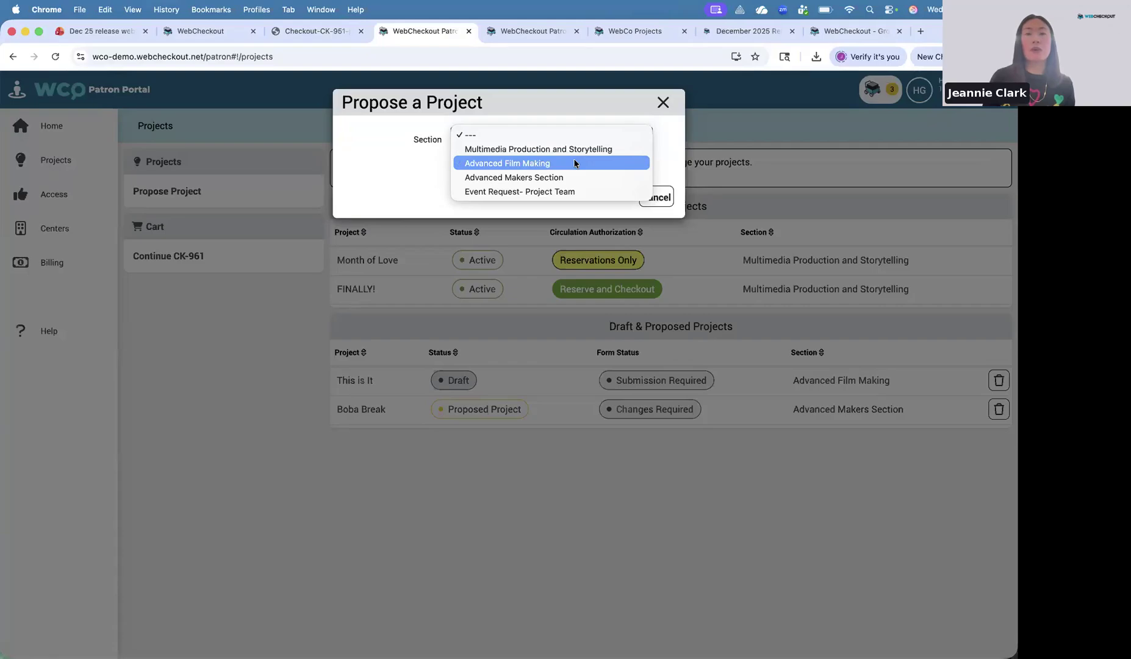
left_click(573, 162)
left_click(573, 167)
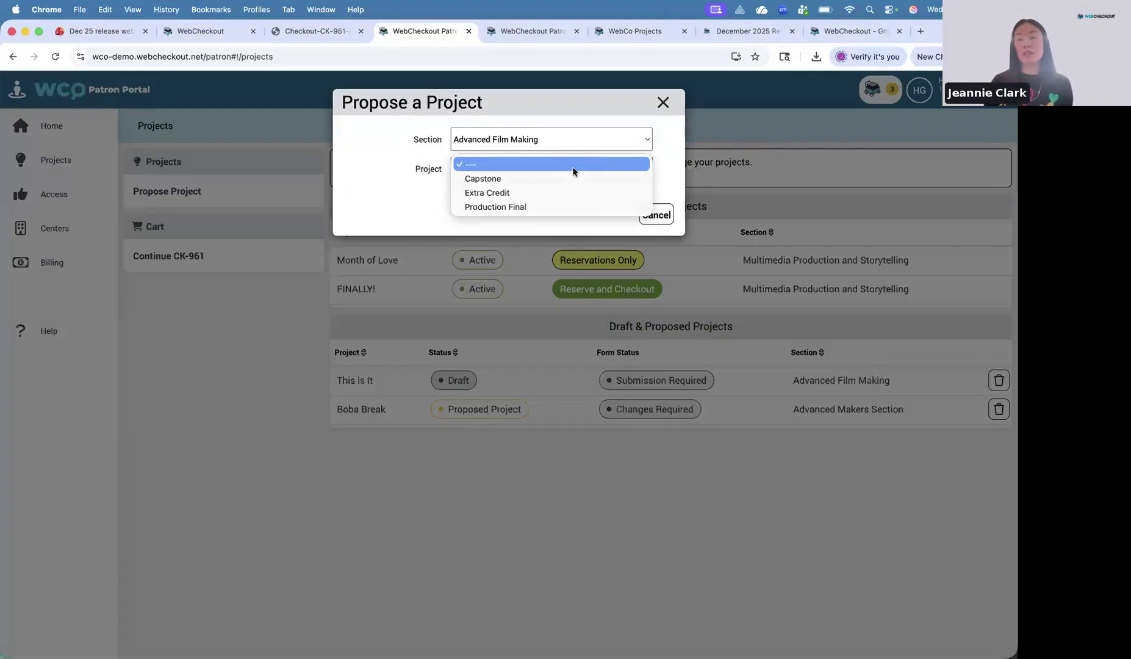
left_click(571, 206)
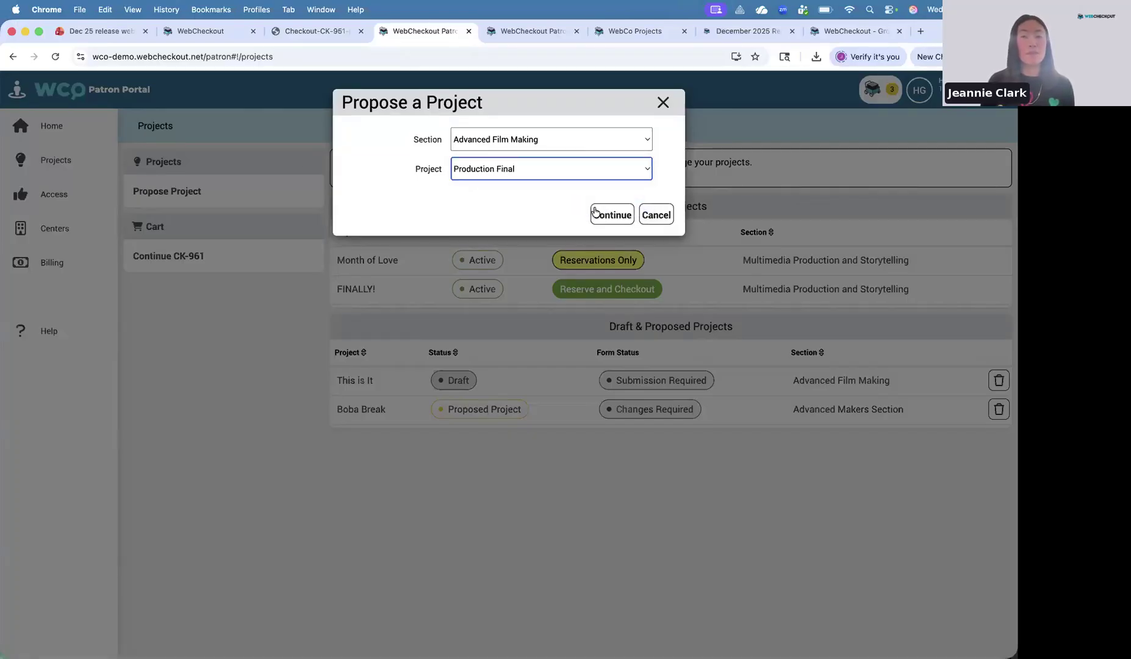
left_click(595, 213)
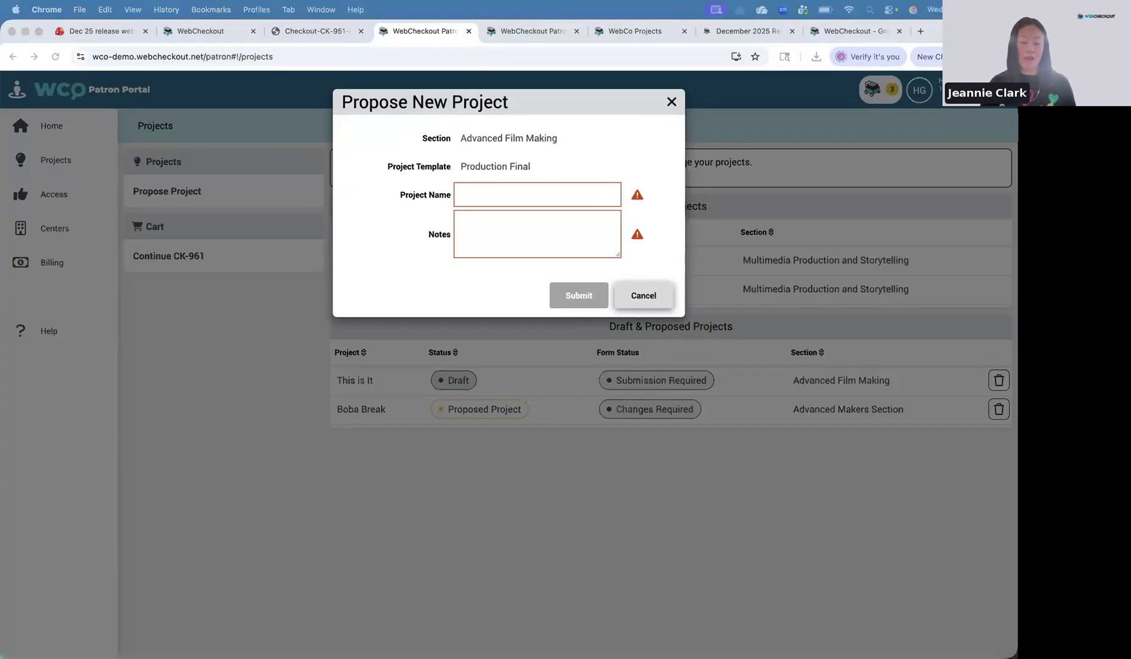
Name the project Dec '25 Highlight Reel, add the note "WebCo's Tops Hits of Yesterday and Today.", and submit the proposal
left_click(510, 198)
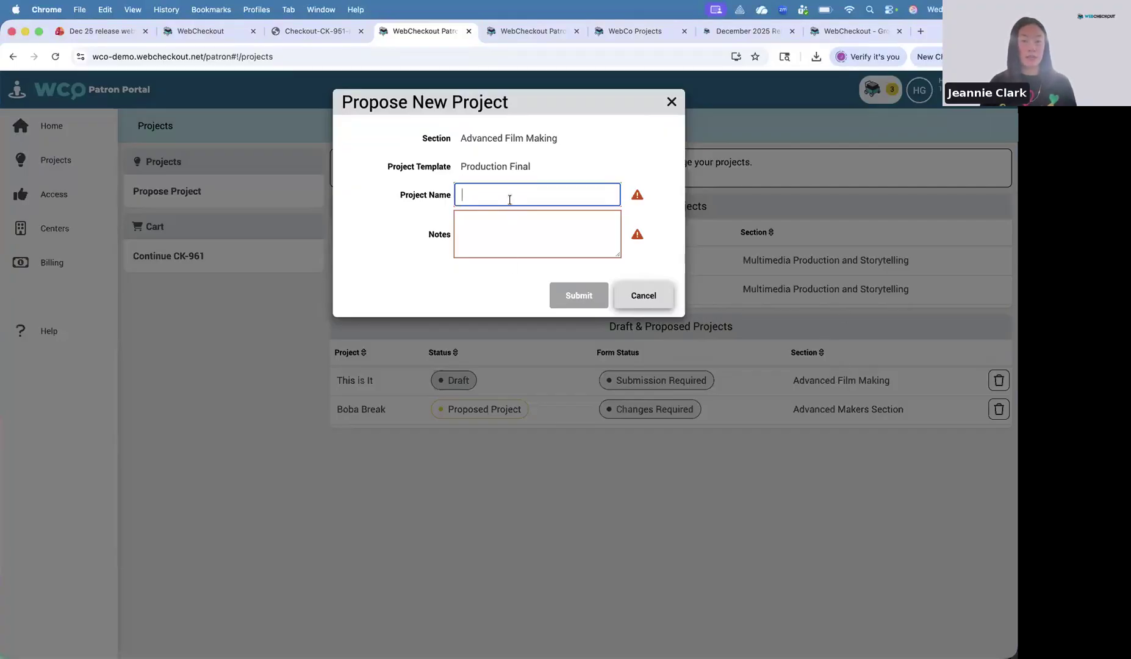
type("Dec '25 Highlight Reel")
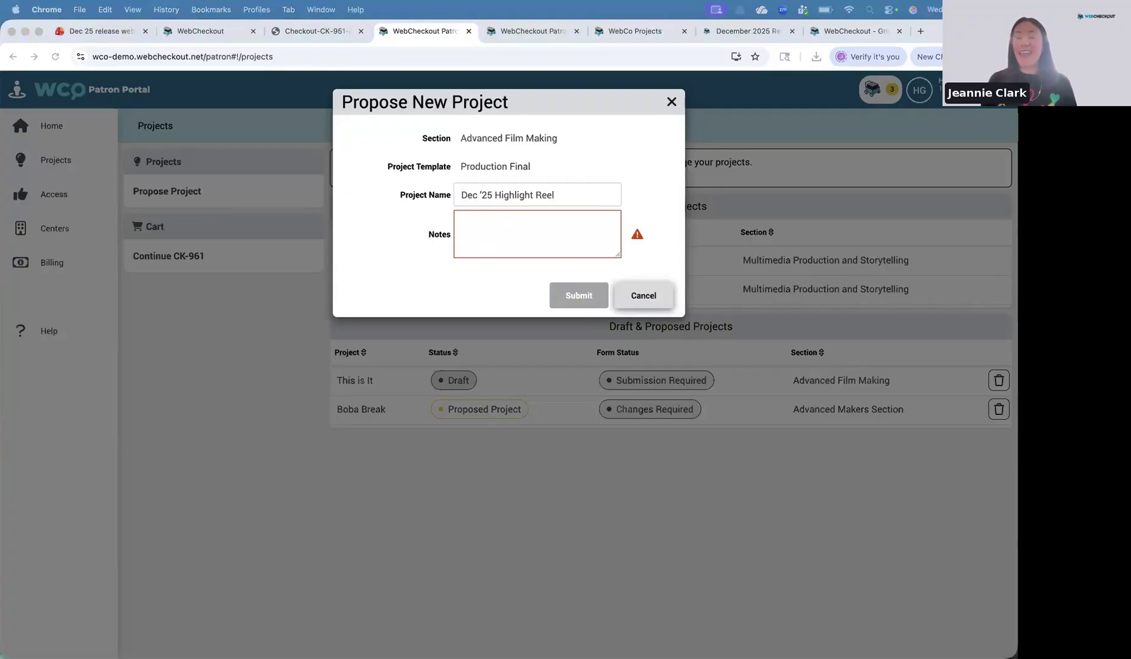
left_click(490, 236)
left_click(505, 235)
type("WebCo’s Tops Hits of Yesterday and Today.")
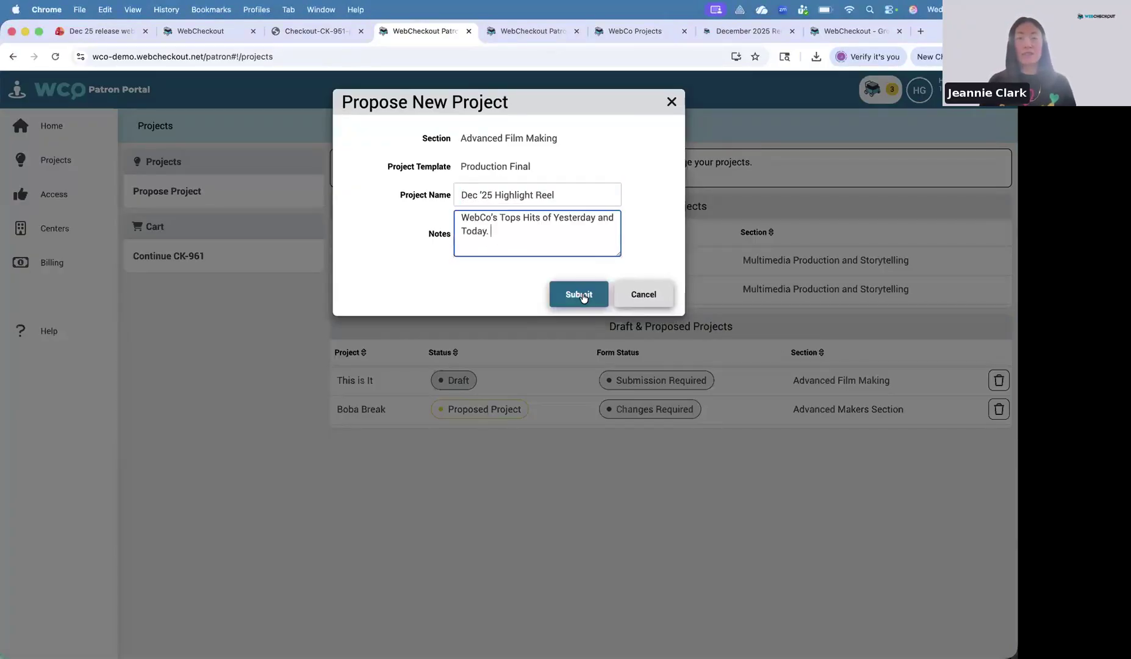
left_click(583, 297)
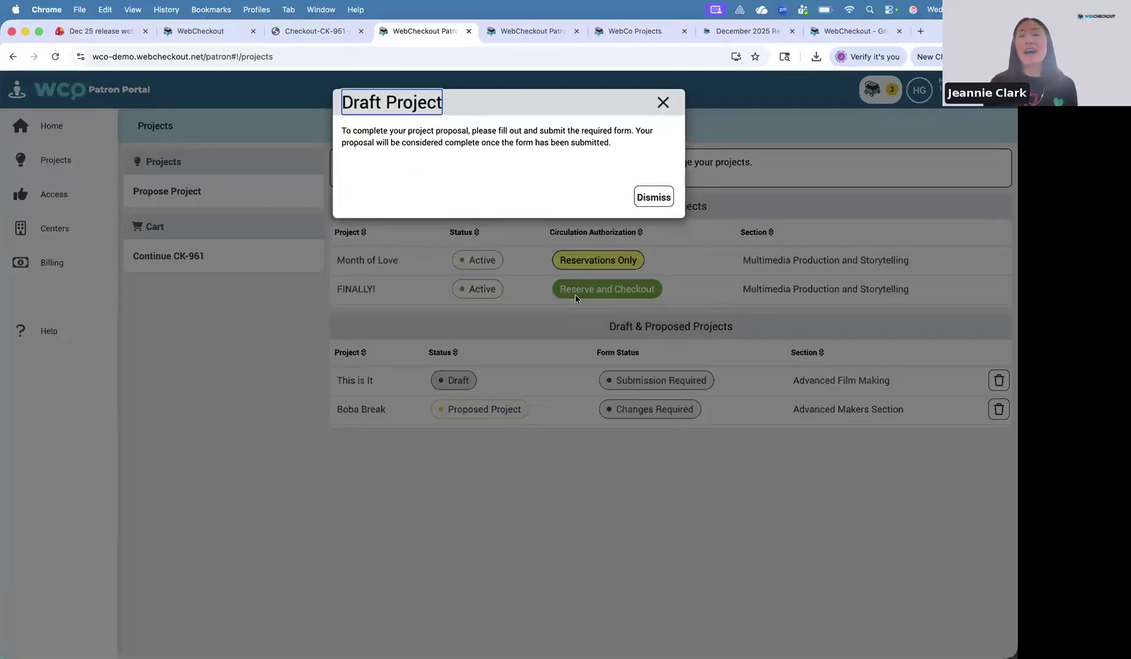
left_click(643, 199)
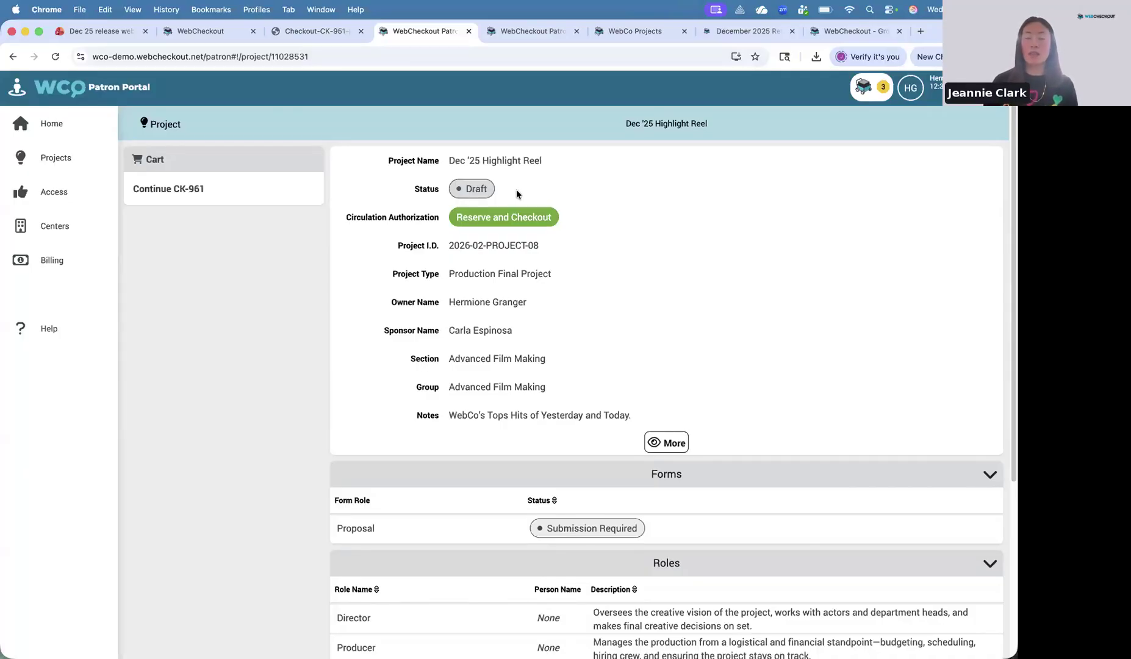
Open the project's required Proposal form and enter summary fkkdk, shoot dates 2/3-2/6, budget $100, and Yes for script attached, showing that question's help text
scroll(548, 208, "down", 1)
scroll(576, 365, "down", 1)
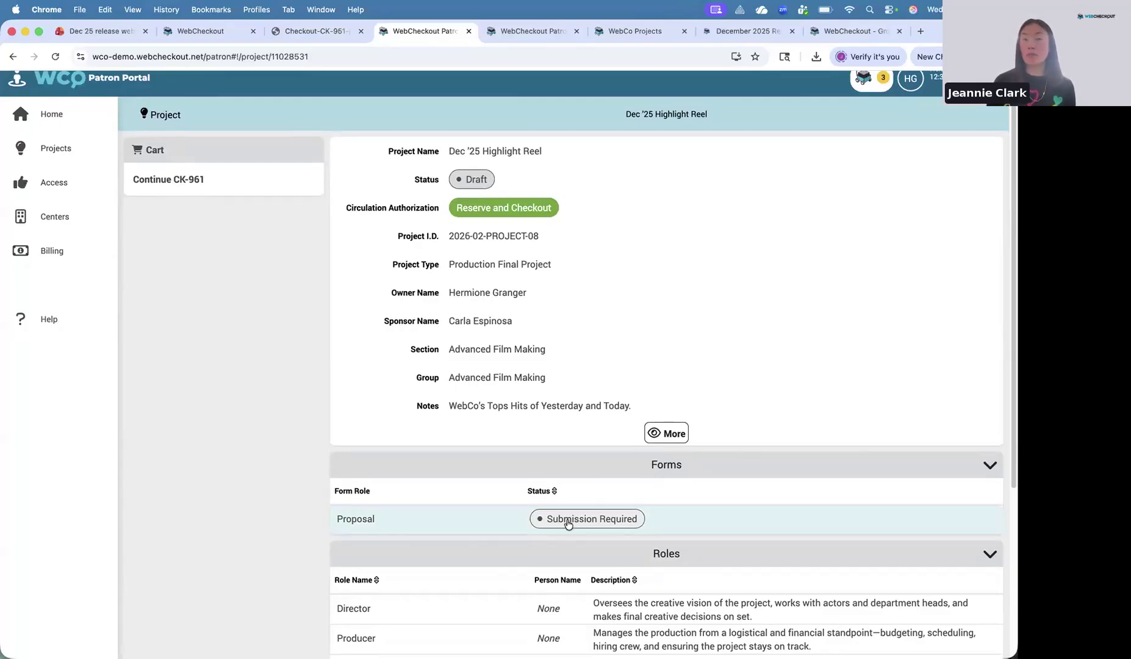
left_click(567, 519)
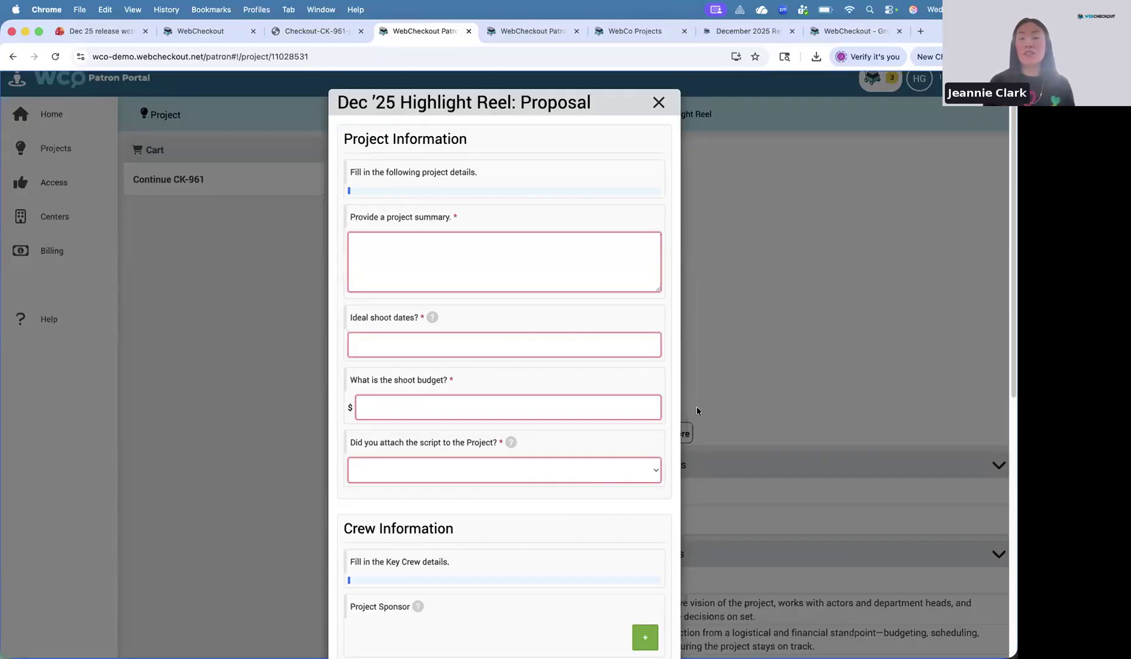
left_click(526, 270)
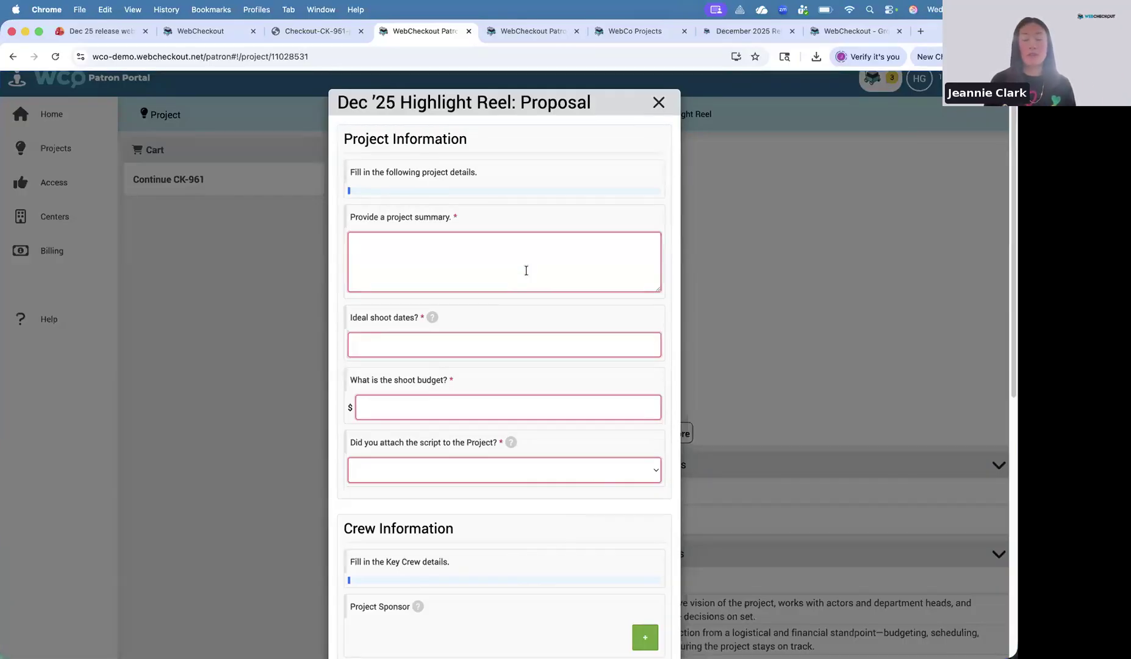
type("fkkdk")
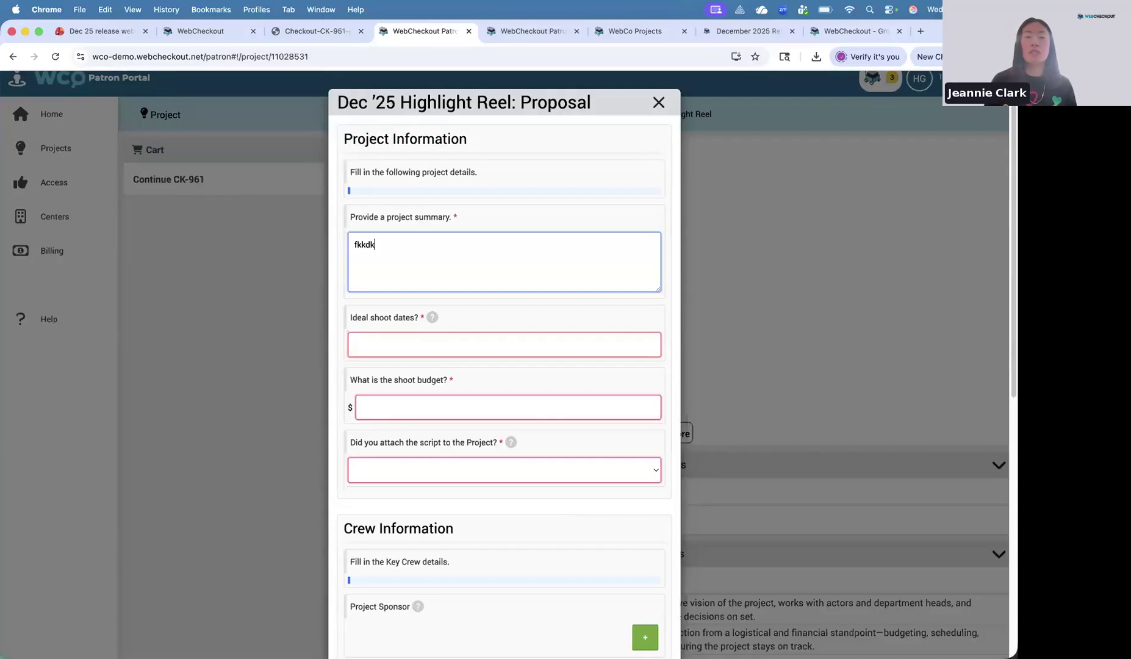
left_click(498, 334)
left_click(460, 375)
left_click(455, 405)
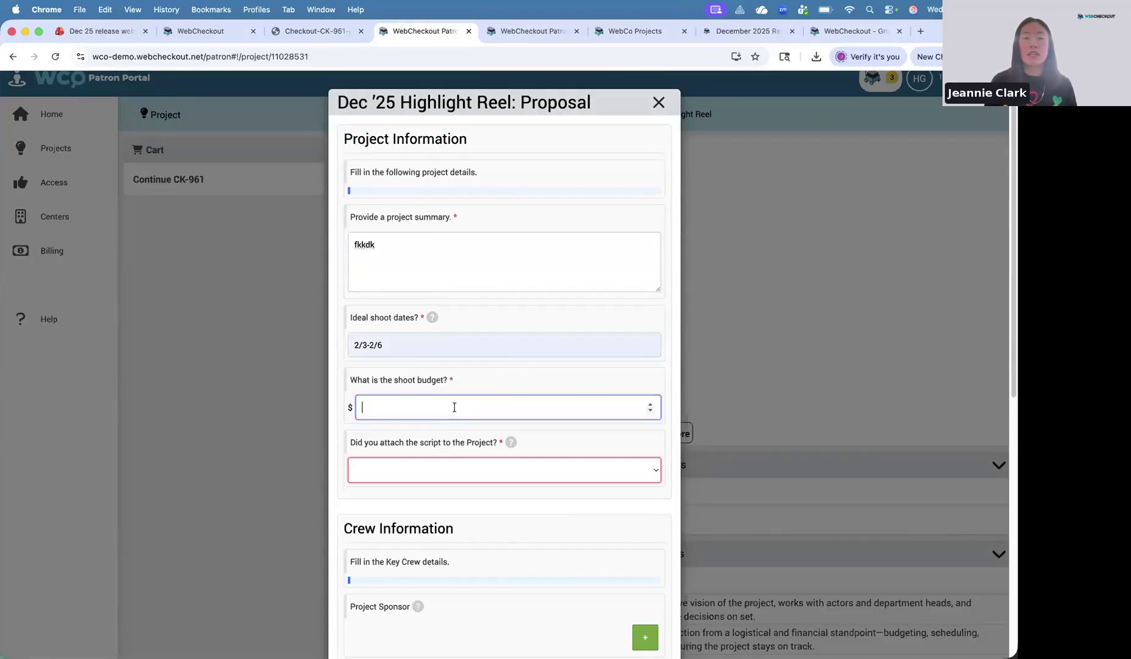
type("100")
left_click(454, 466)
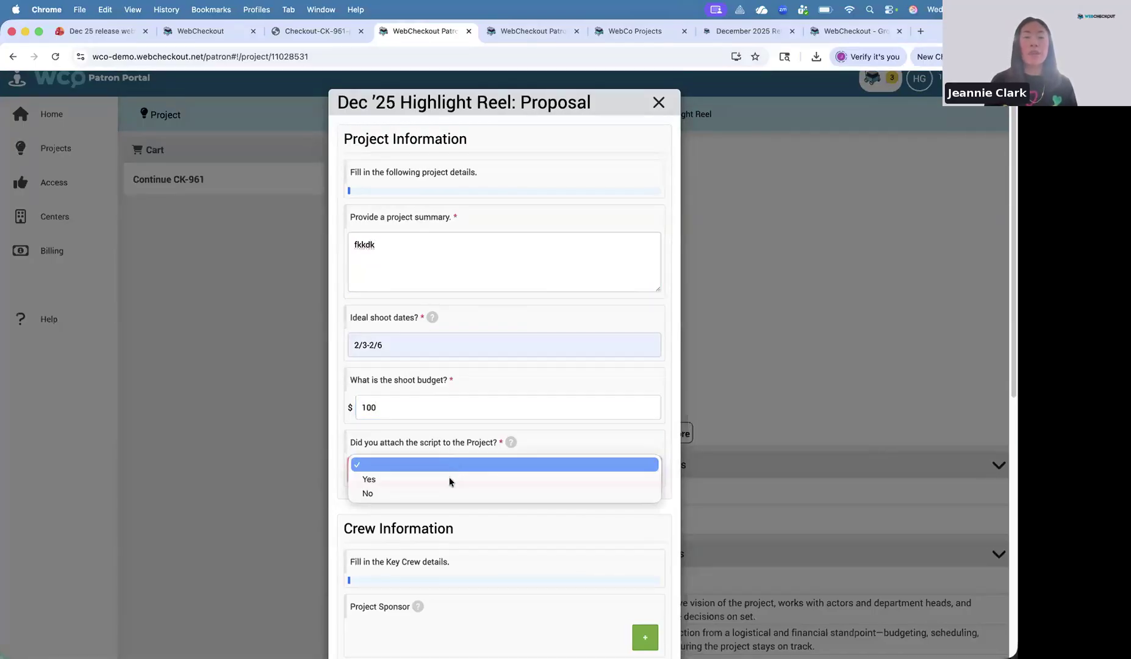
left_click(509, 444)
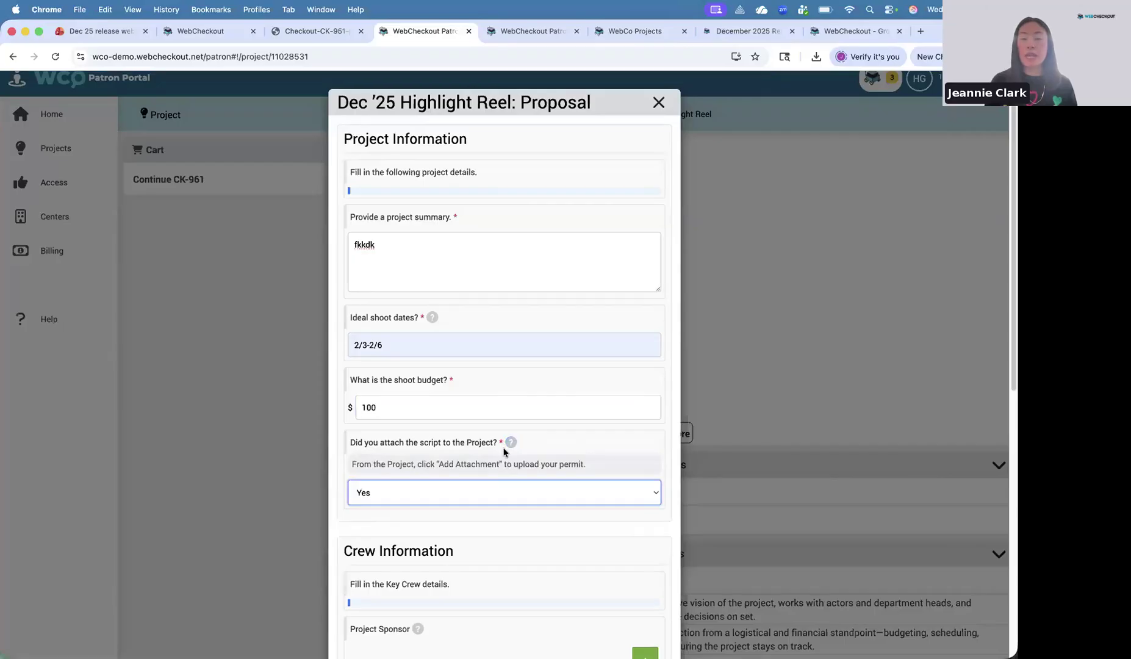
Add two blank rows to the Actors List in the proposal form and review the Additional Information questions
scroll(506, 440, "down", 2)
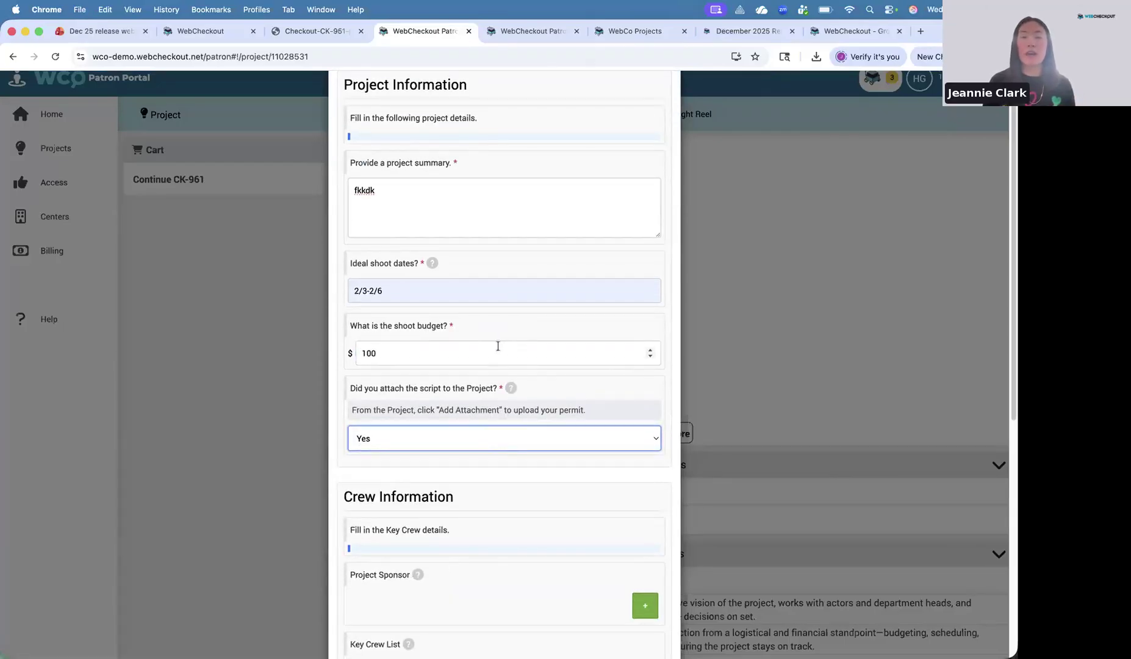
scroll(421, 349, "down", 5)
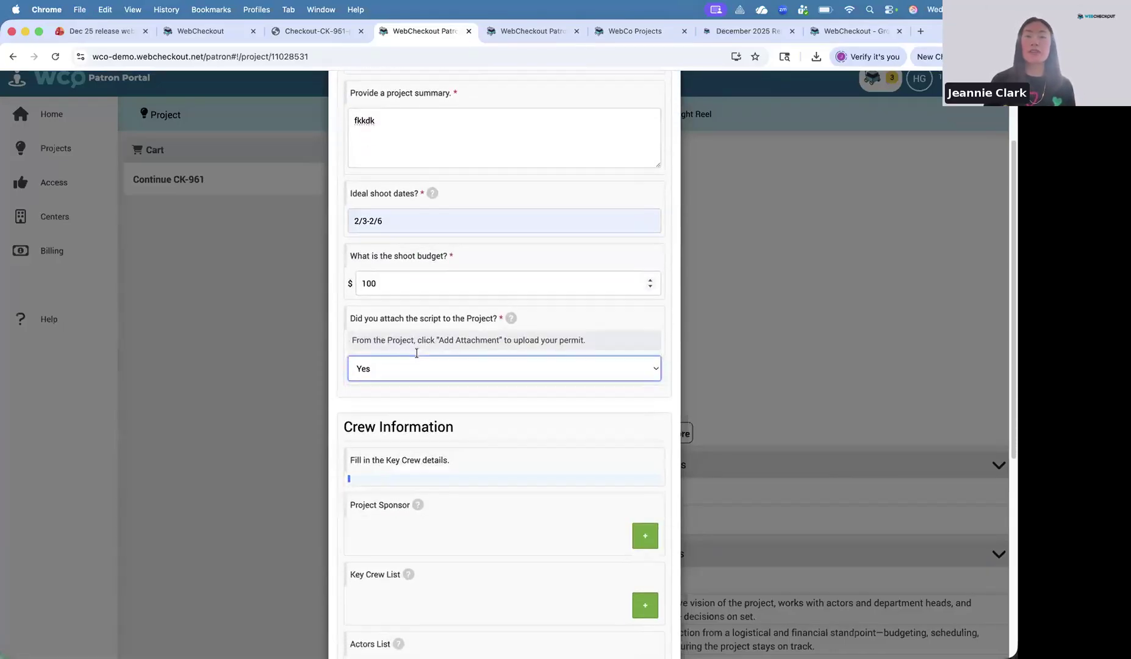
left_click(455, 349)
scroll(461, 348, "down", 6)
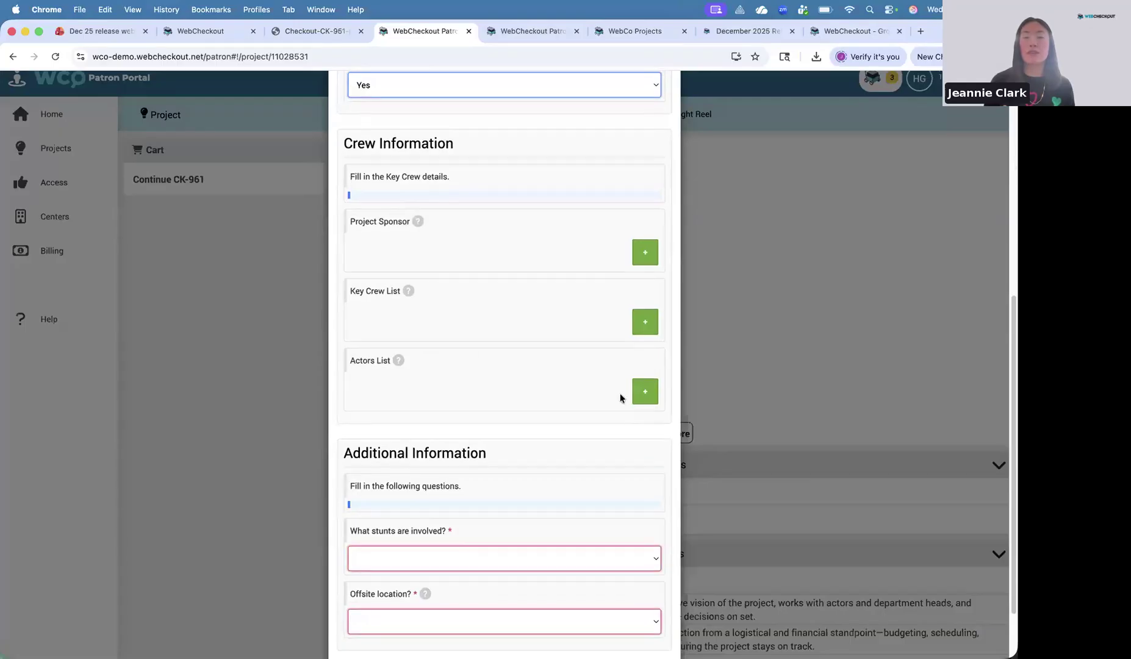
left_click(645, 391)
left_click(645, 428)
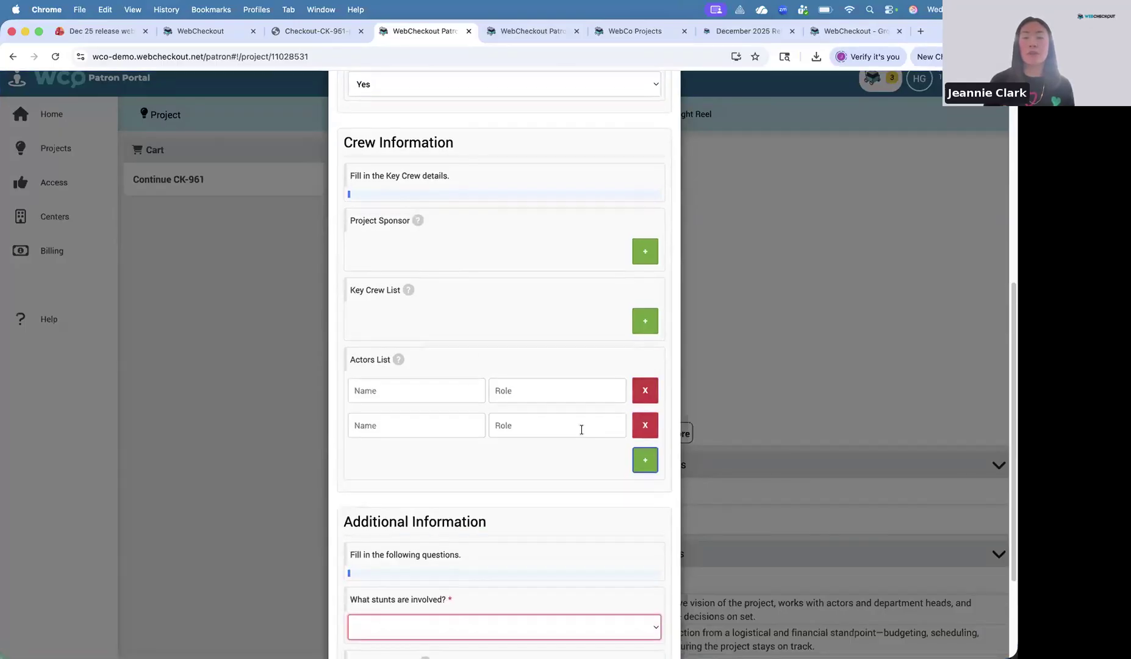
scroll(581, 430, "down", 3)
scroll(579, 431, "down", 1)
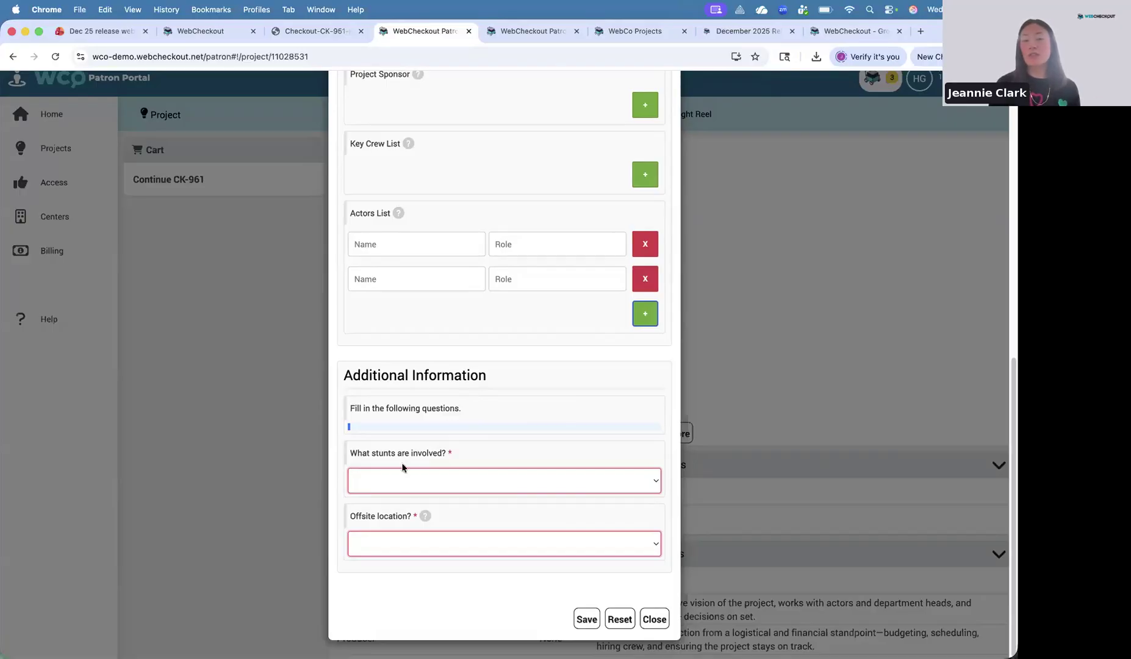
Try the answers "None, only sitting or walking" and Running for the stunts question in the proposal form
left_click(404, 479)
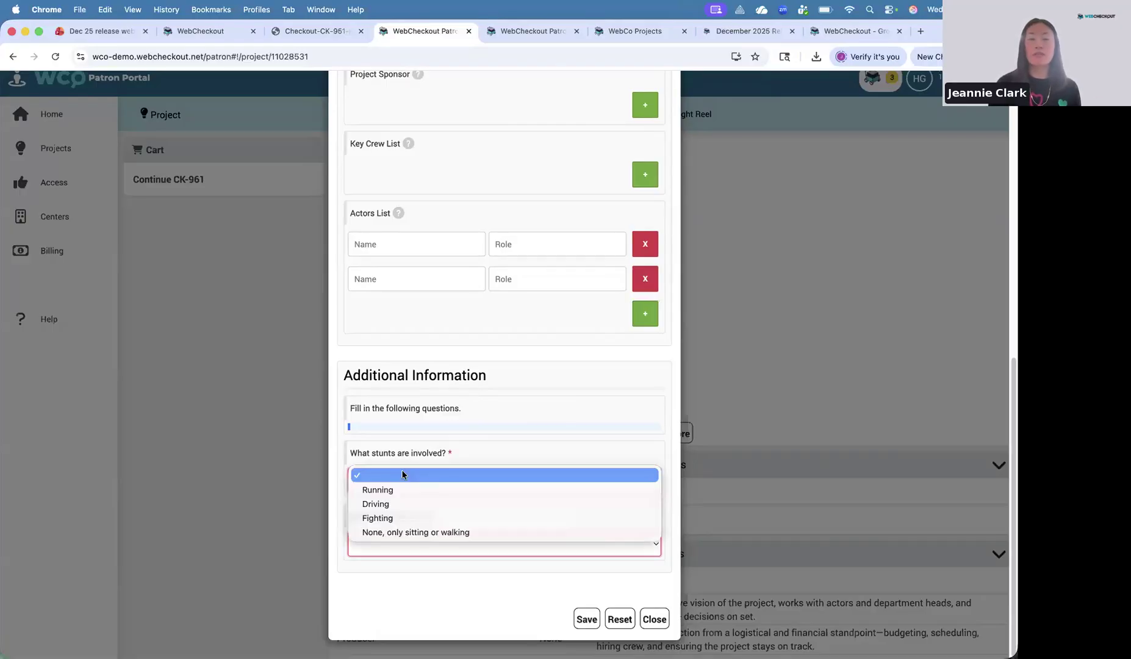
left_click(438, 531)
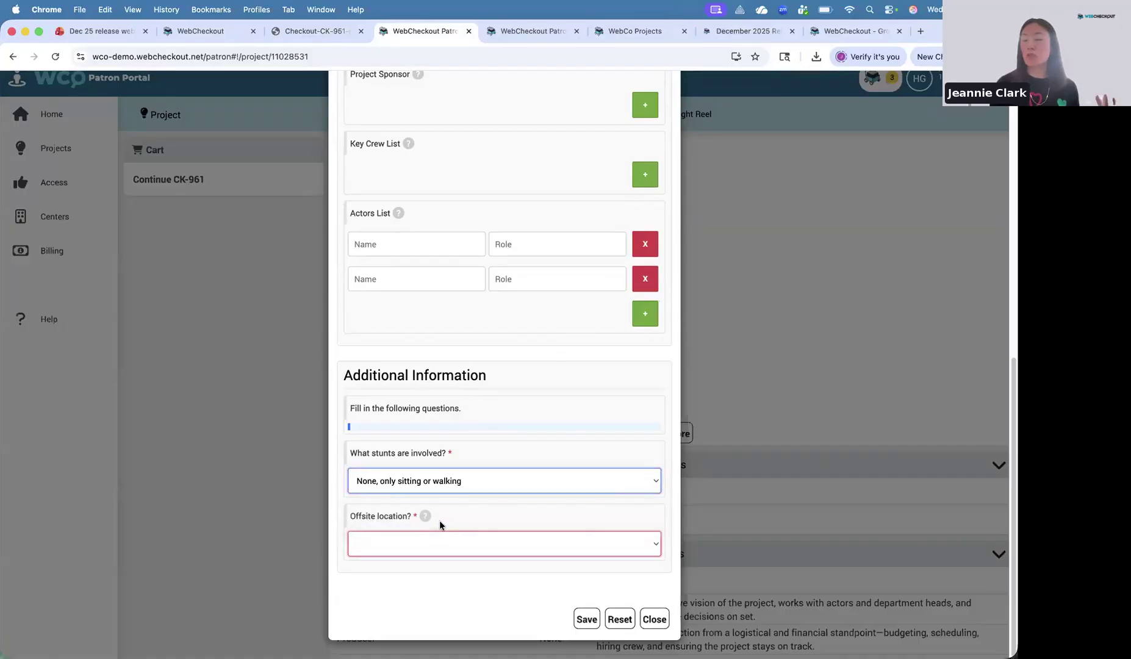
left_click(462, 481)
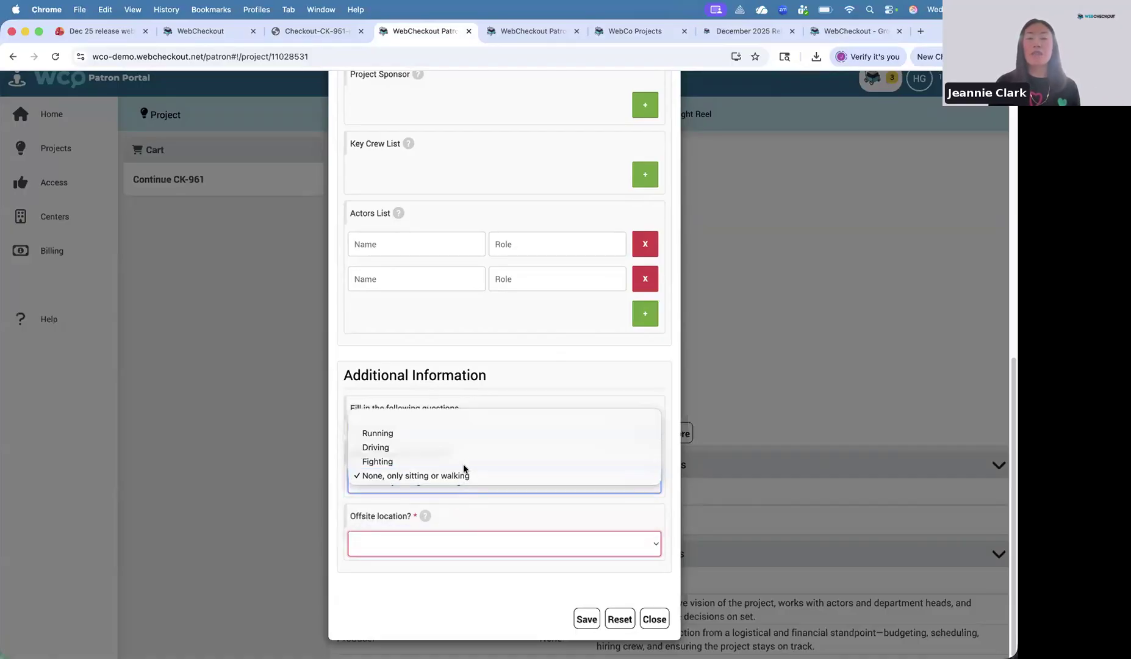
left_click(463, 433)
scroll(438, 514, "down", 2)
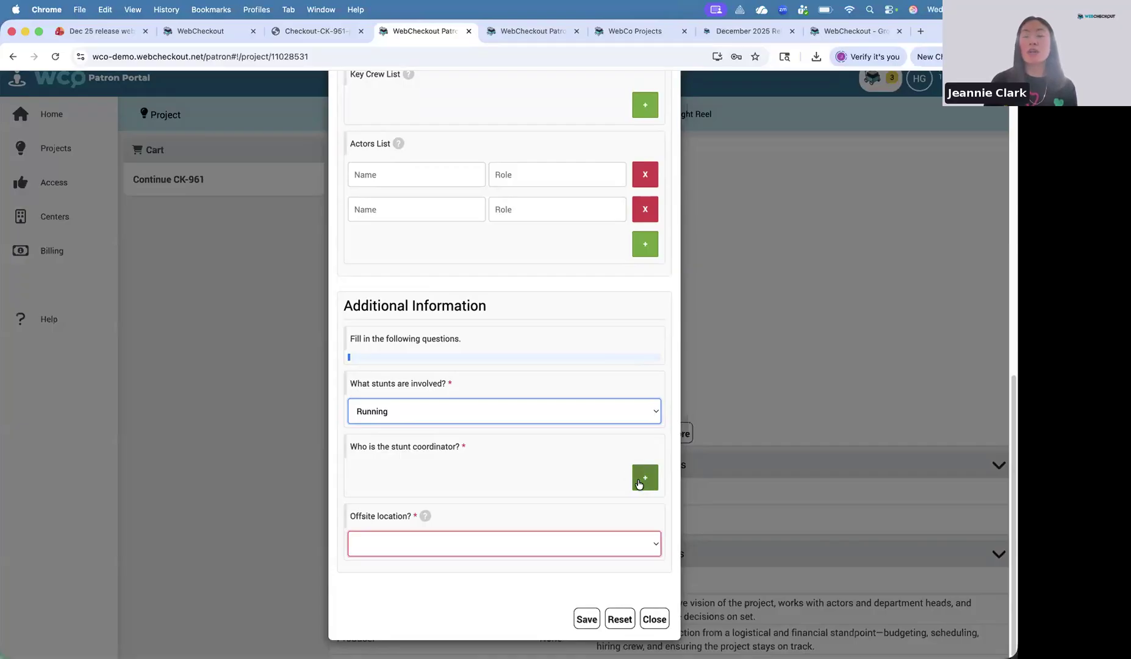
Set the stunts answer to Driving and enter fdd as the rental car information
left_click(599, 422)
left_click(597, 423)
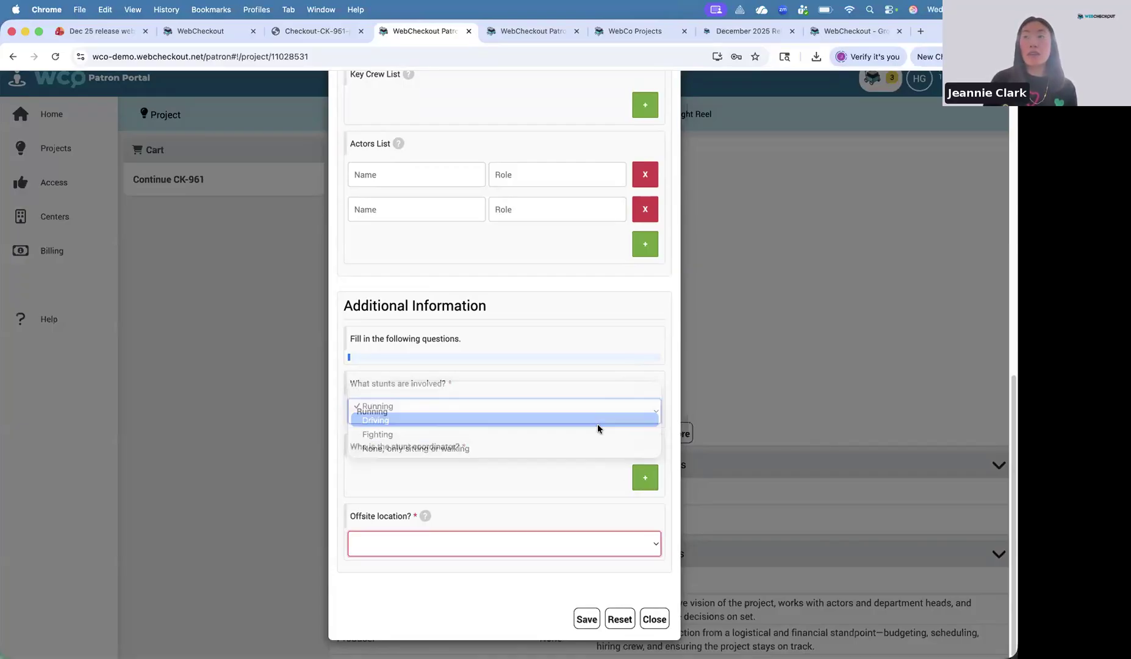
scroll(532, 439, "down", 2)
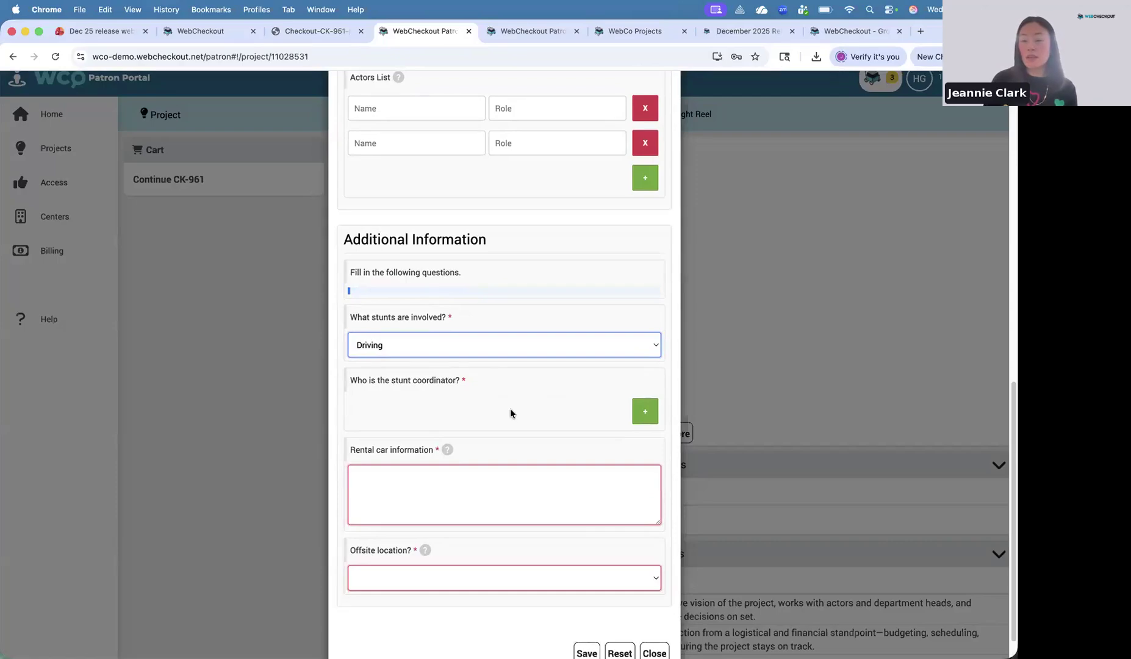
scroll(428, 486, "down", 1)
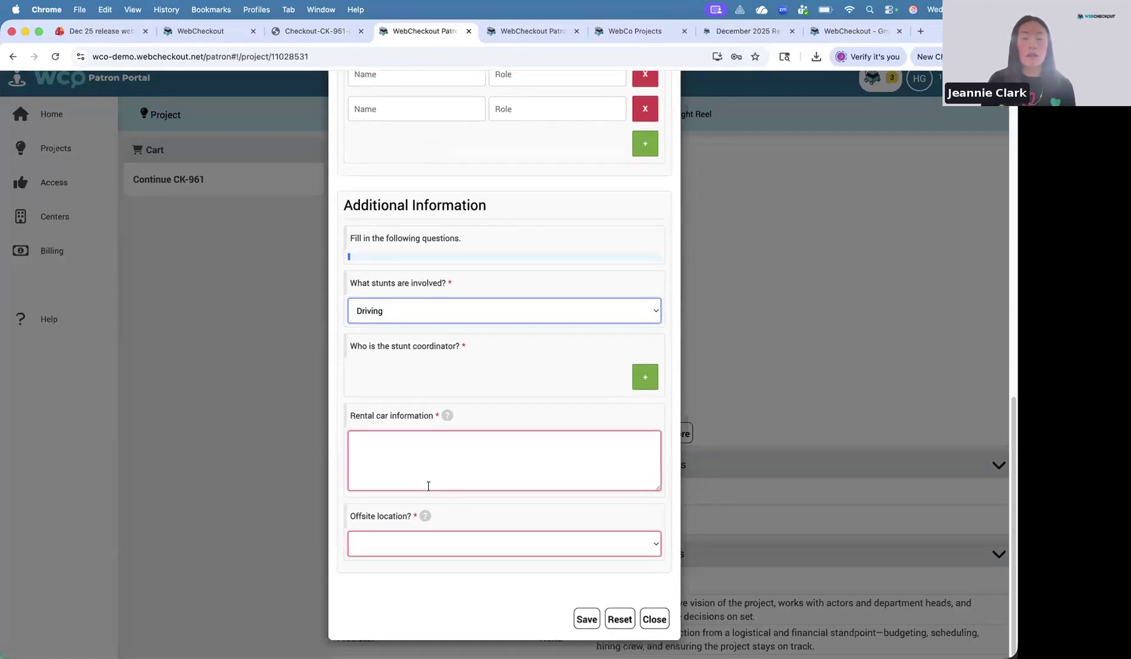
left_click(428, 487)
type("fdd")
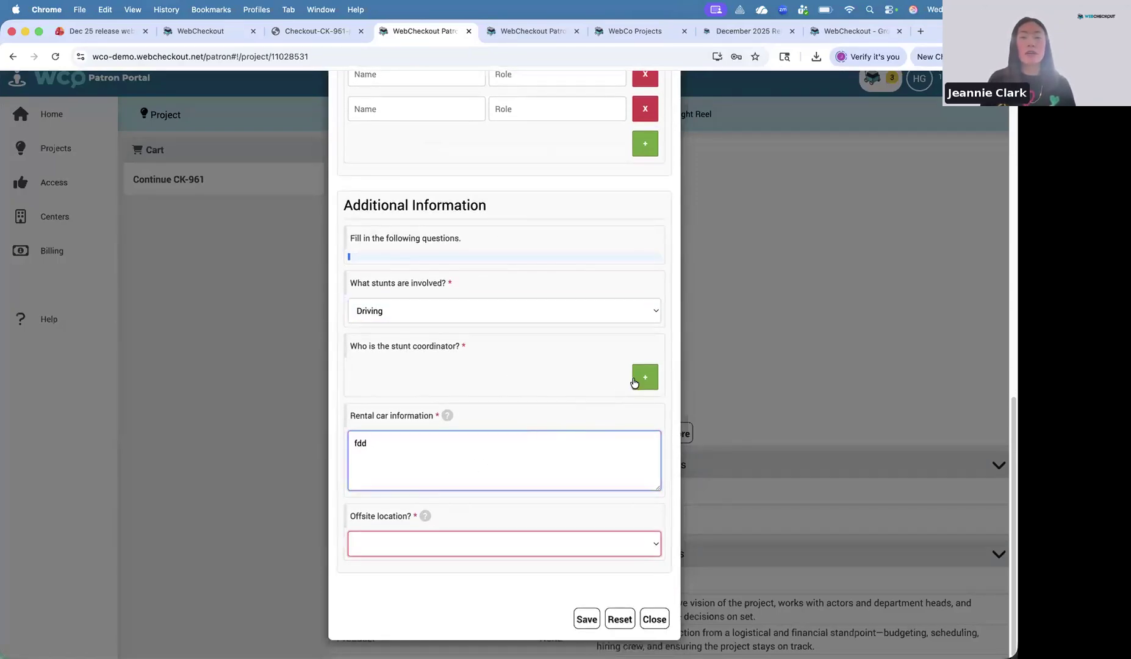
Add a stunt coordinator row and enter fd in both of its fields
left_click(645, 377)
left_click(457, 378)
type("fd")
left_click(535, 376)
type("fd")
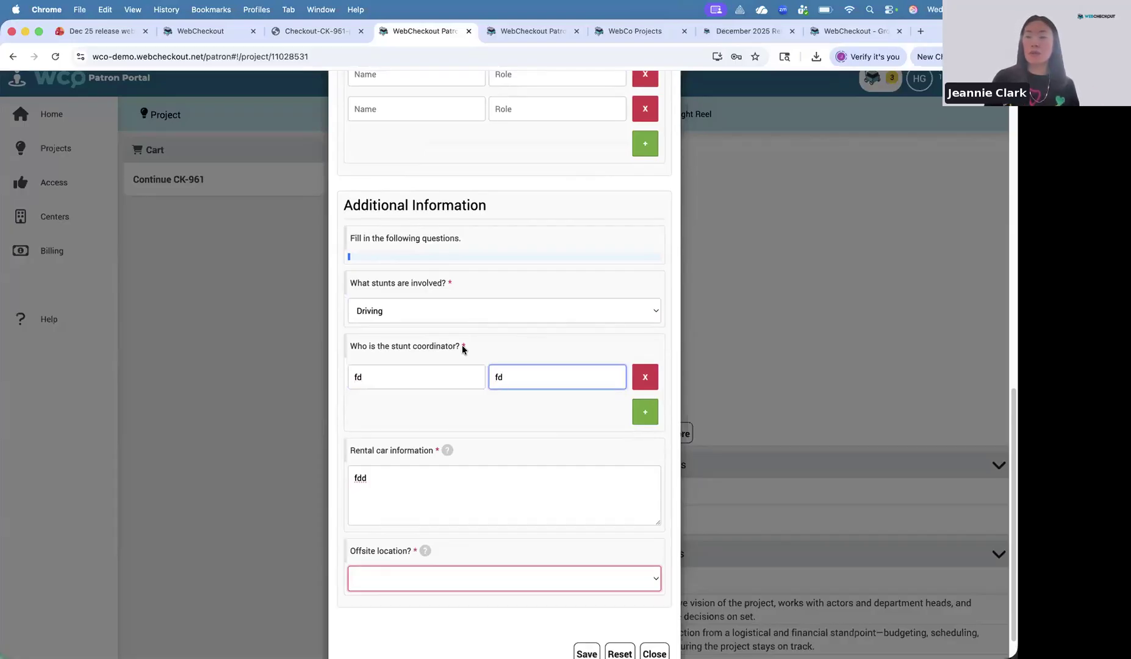
Answer Yes for offsite location and No for permit attached, and save and submit the proposal form
scroll(463, 349, "down", 2)
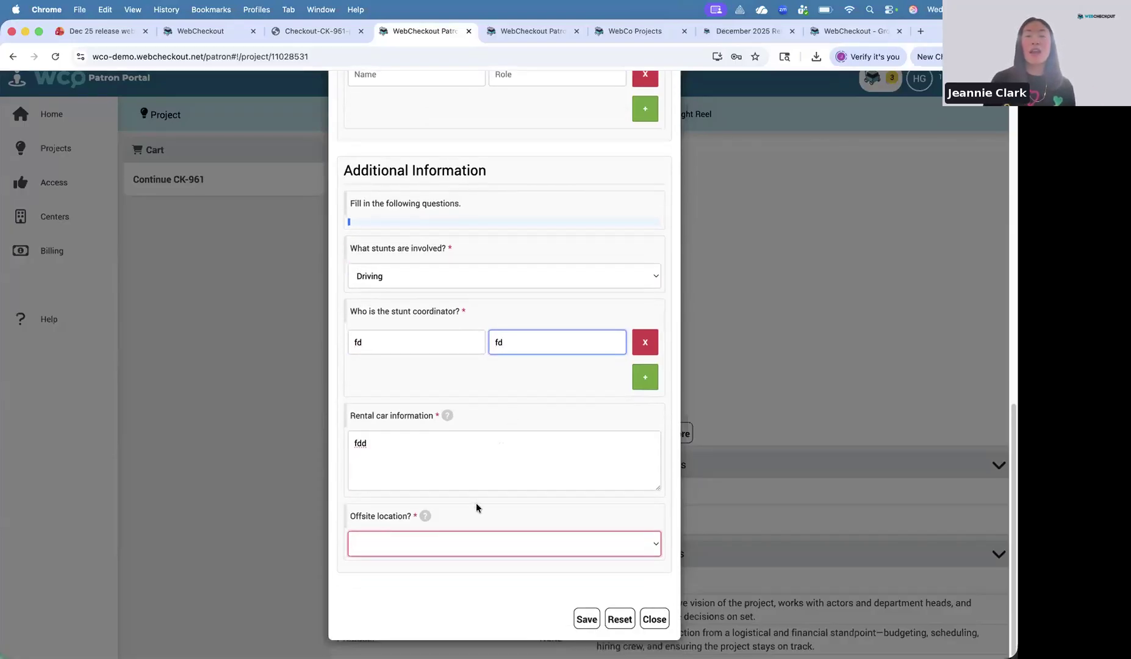
left_click(469, 541)
left_click(466, 552)
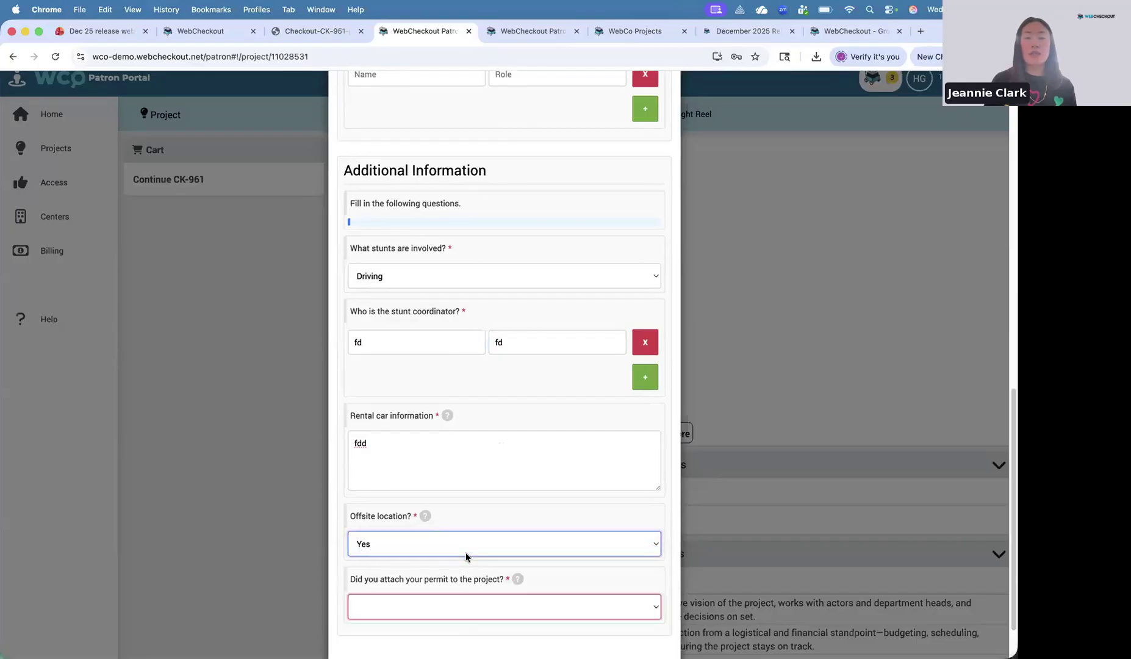
scroll(464, 549, "down", 2)
left_click(463, 542)
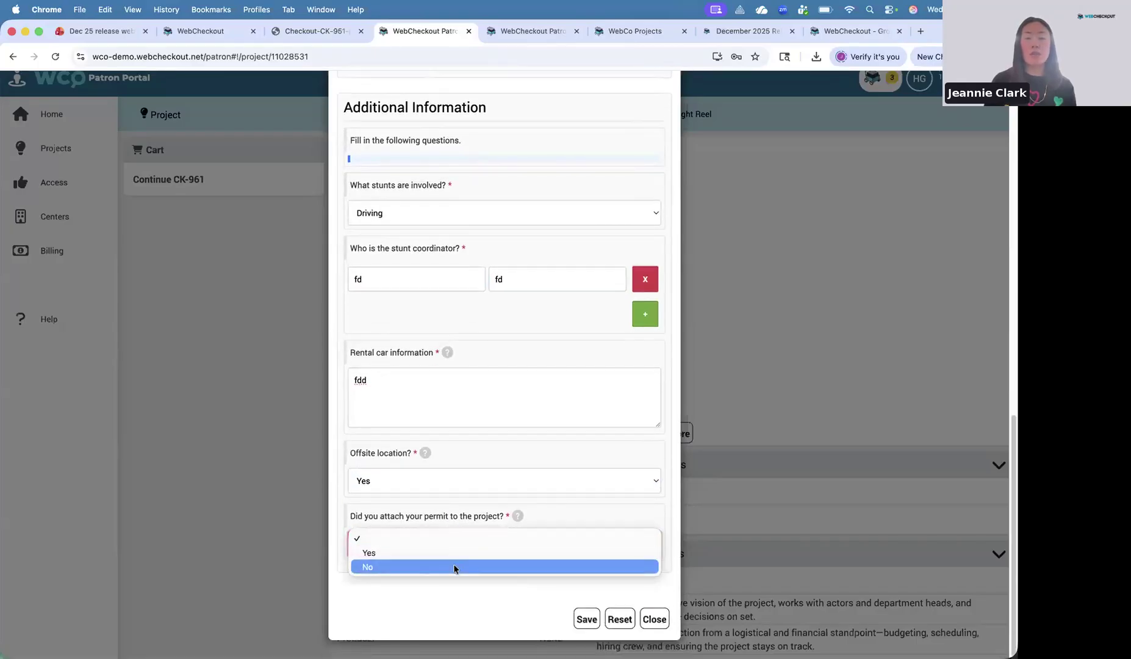
left_click(454, 567)
scroll(476, 586, "down", 2)
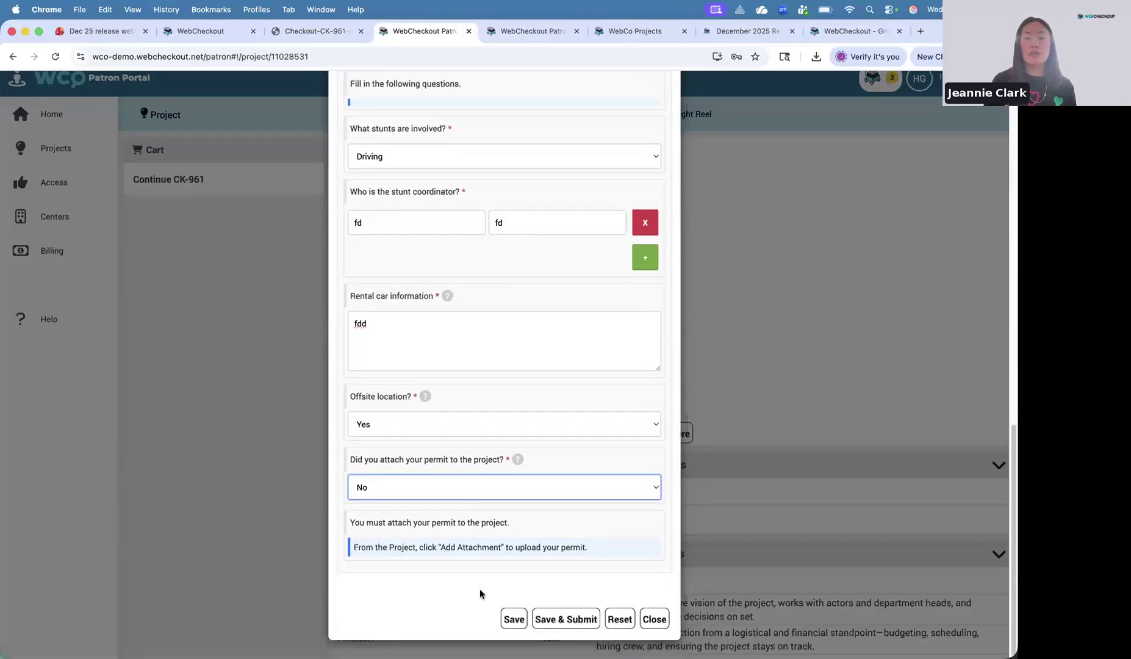
left_click(564, 622)
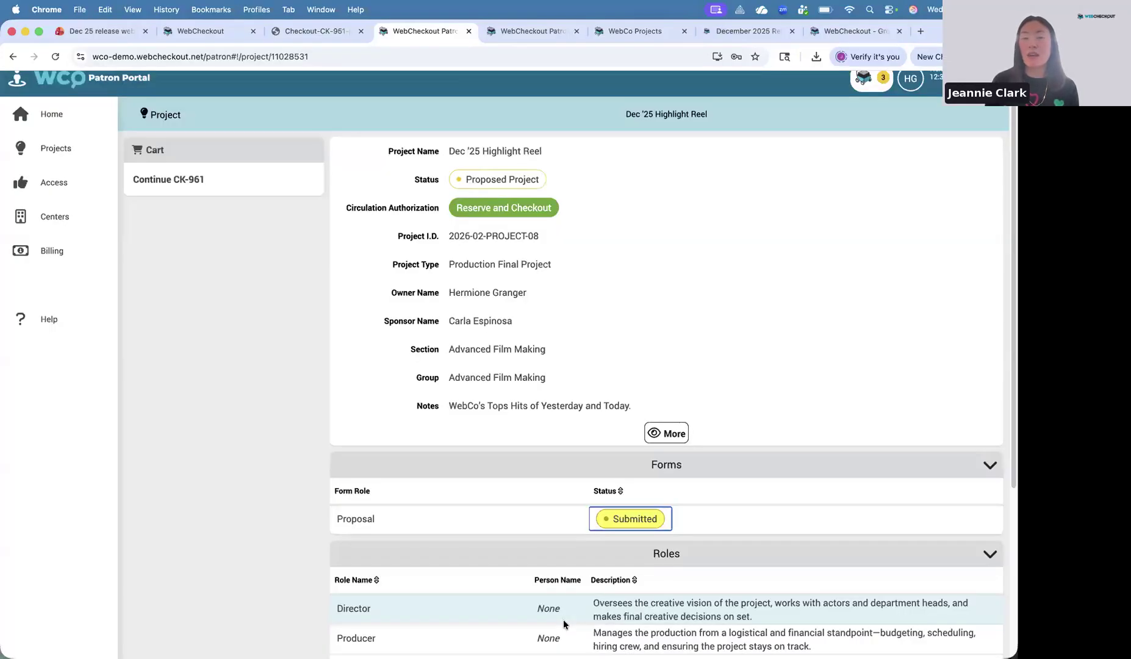
Open the Boba Break project from the projects list and review the reviewer feedback in its Proposal form
left_click(62, 159)
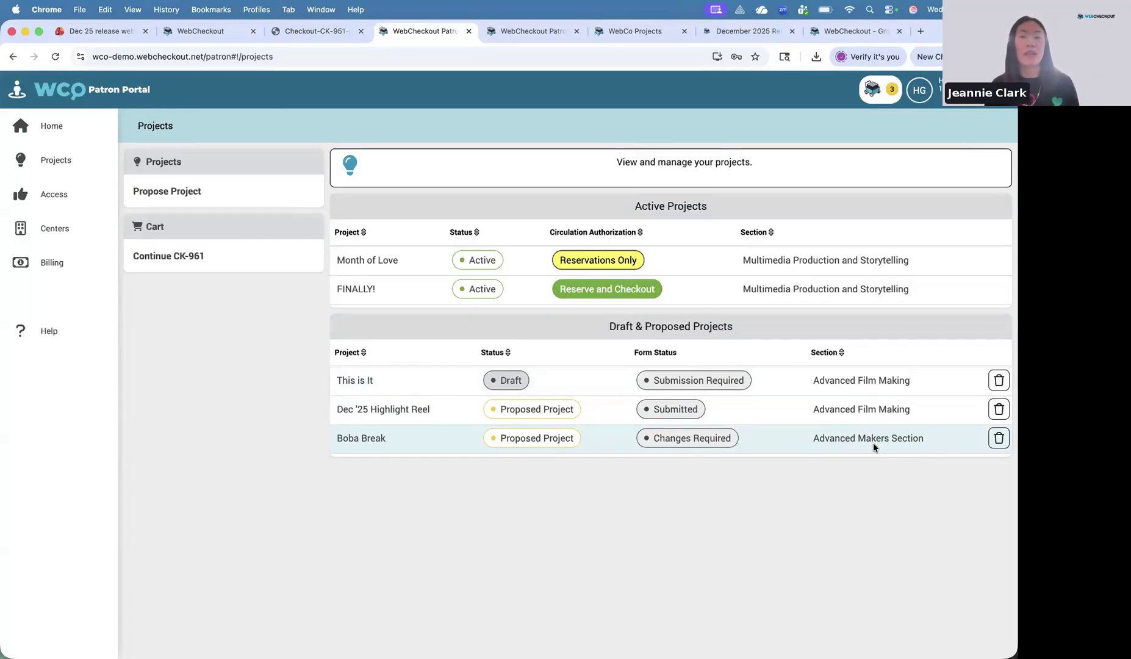
left_click(717, 438)
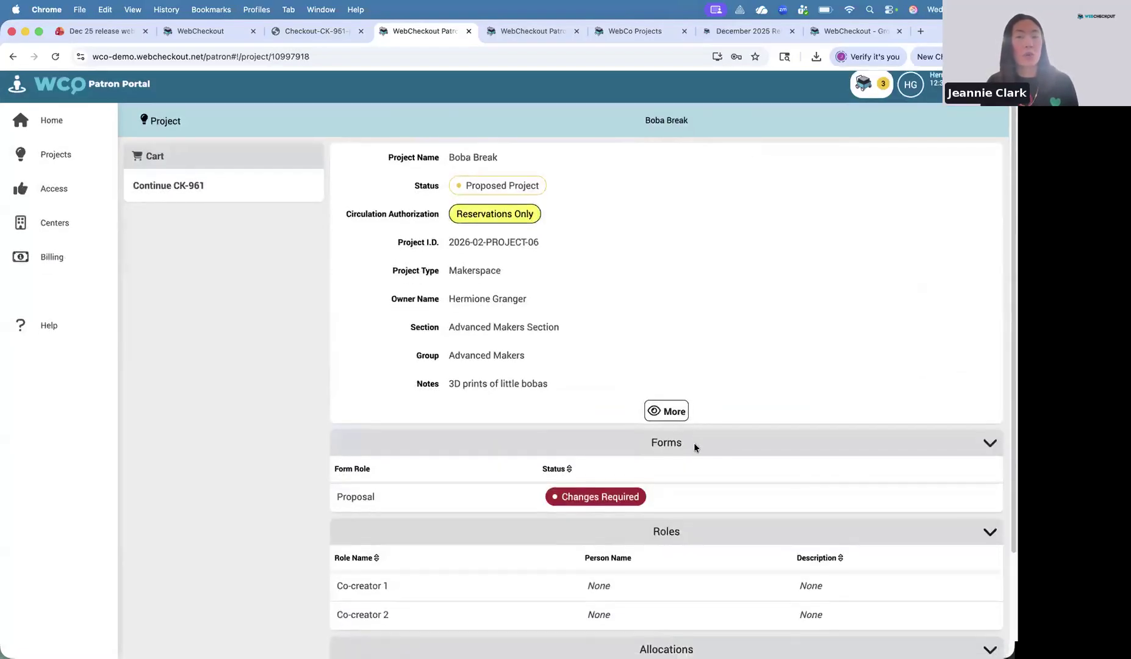
scroll(634, 402, "down", 3)
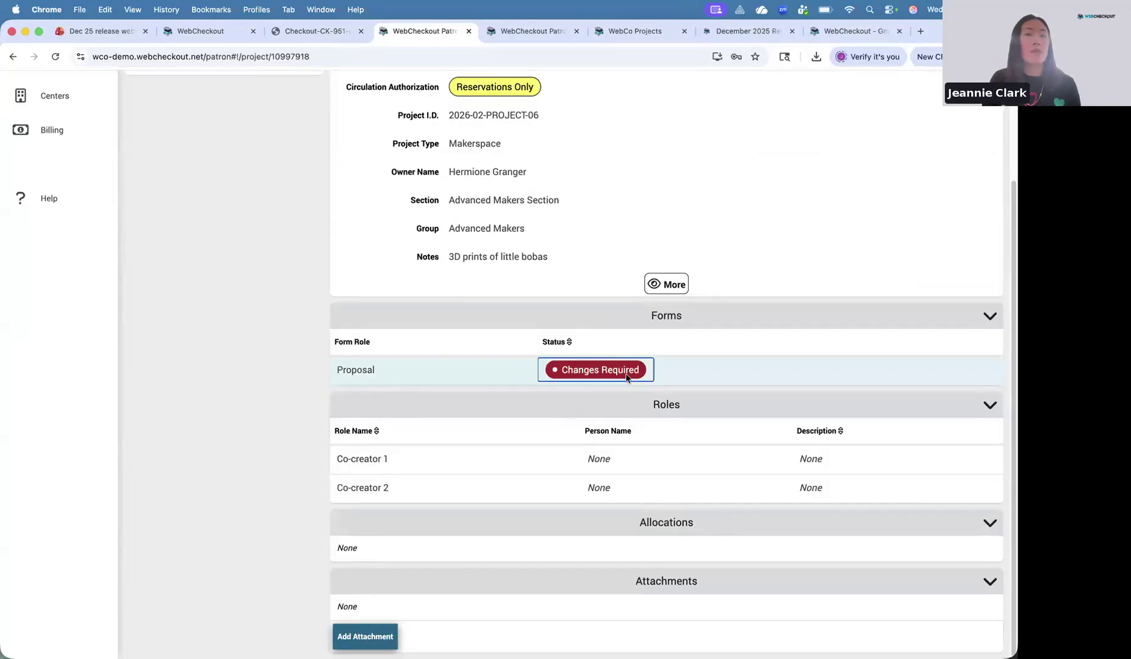
left_click(627, 377)
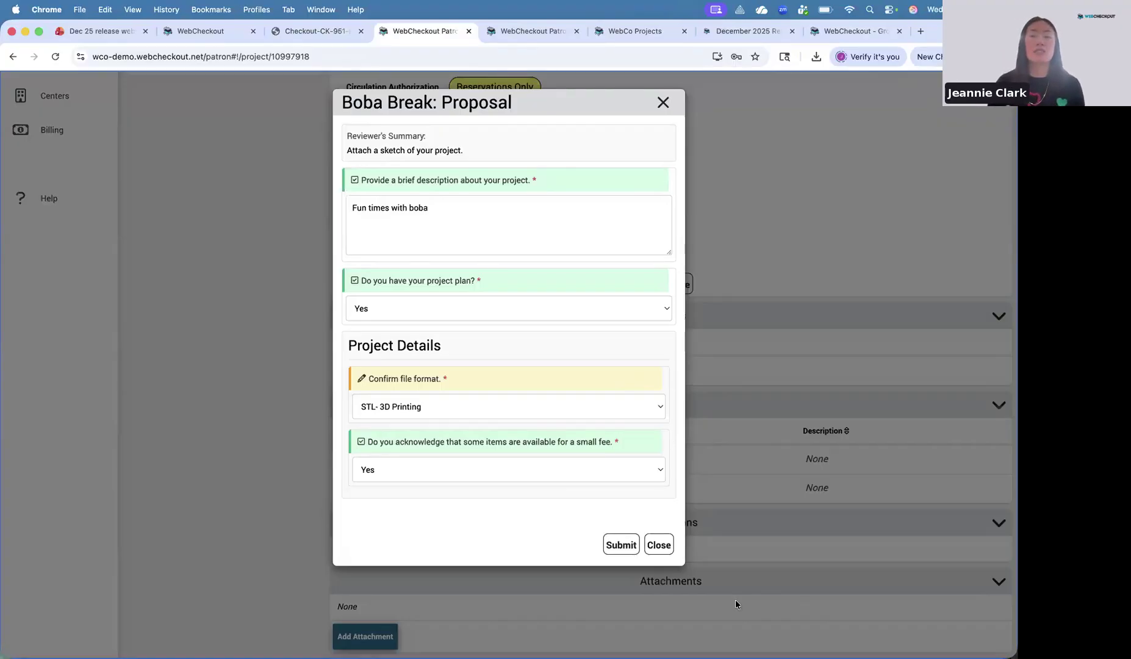
left_click(667, 543)
scroll(667, 538, "up", 3)
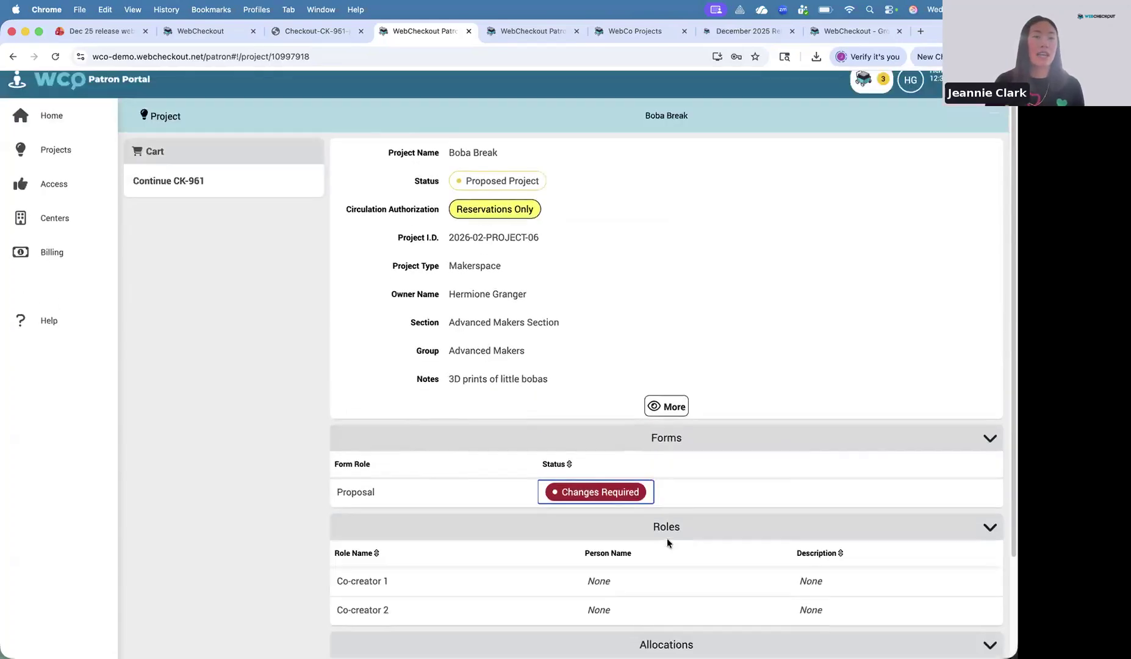
Open the active project FINALLY! and review its forms, roles, allocations and attachments
left_click(93, 167)
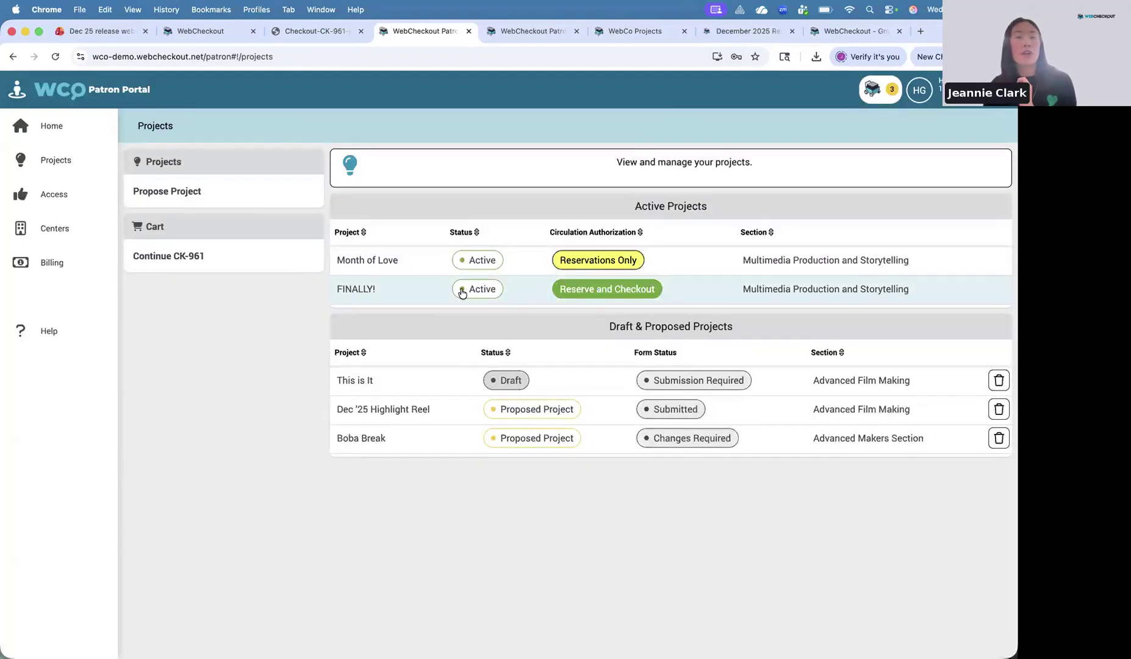
left_click(423, 289)
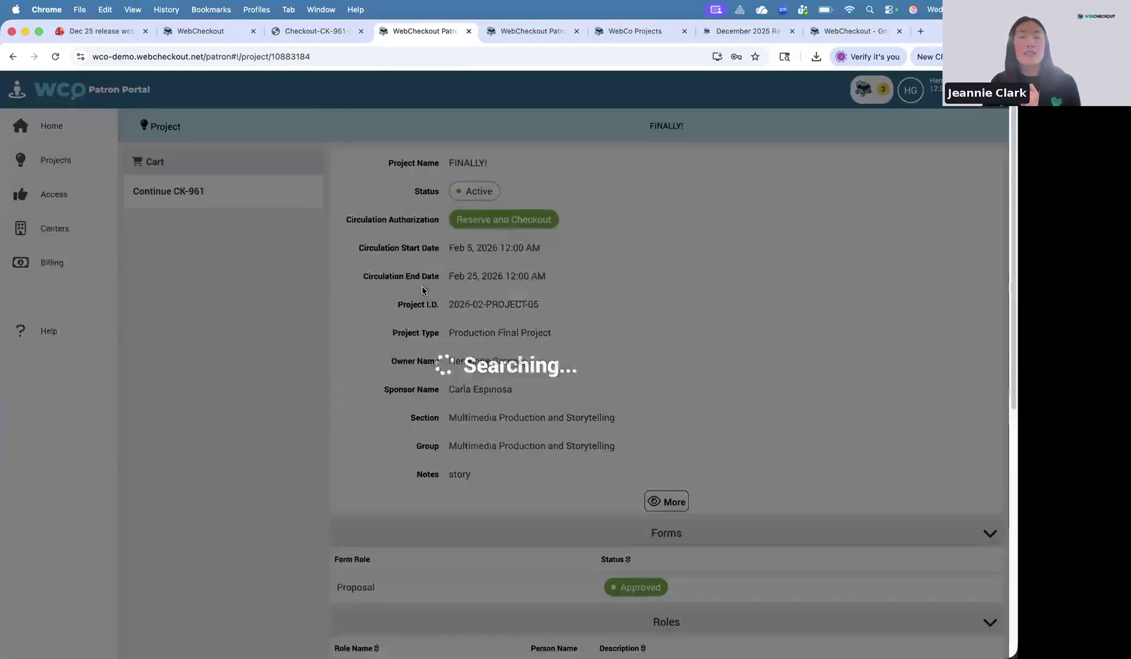
scroll(734, 241, "down", 3)
scroll(733, 241, "down", 1)
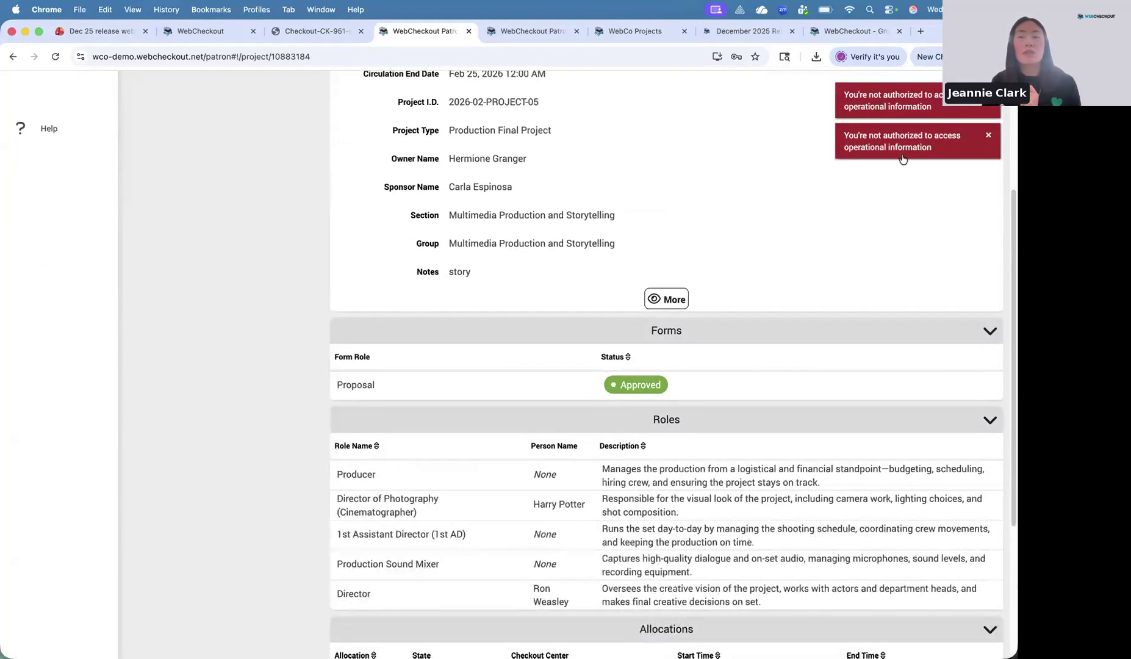
scroll(788, 405, "down", 5)
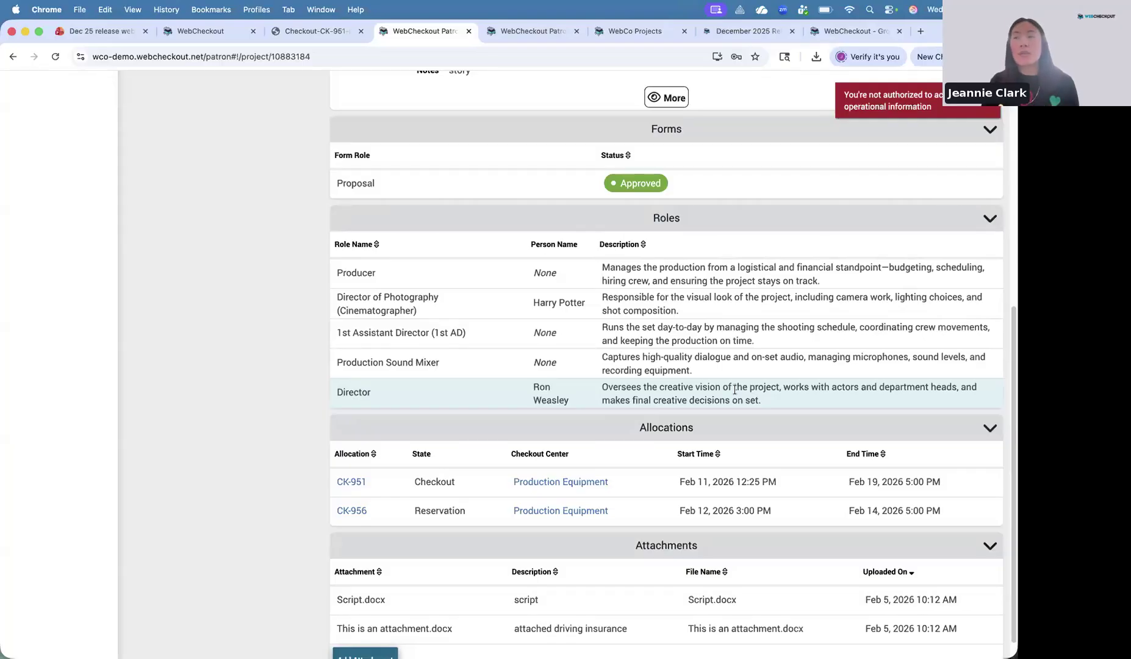
Log in to the second Patron Portal tab with another patron's user ID and password, declining to save the password
left_click(523, 31)
left_click(467, 355)
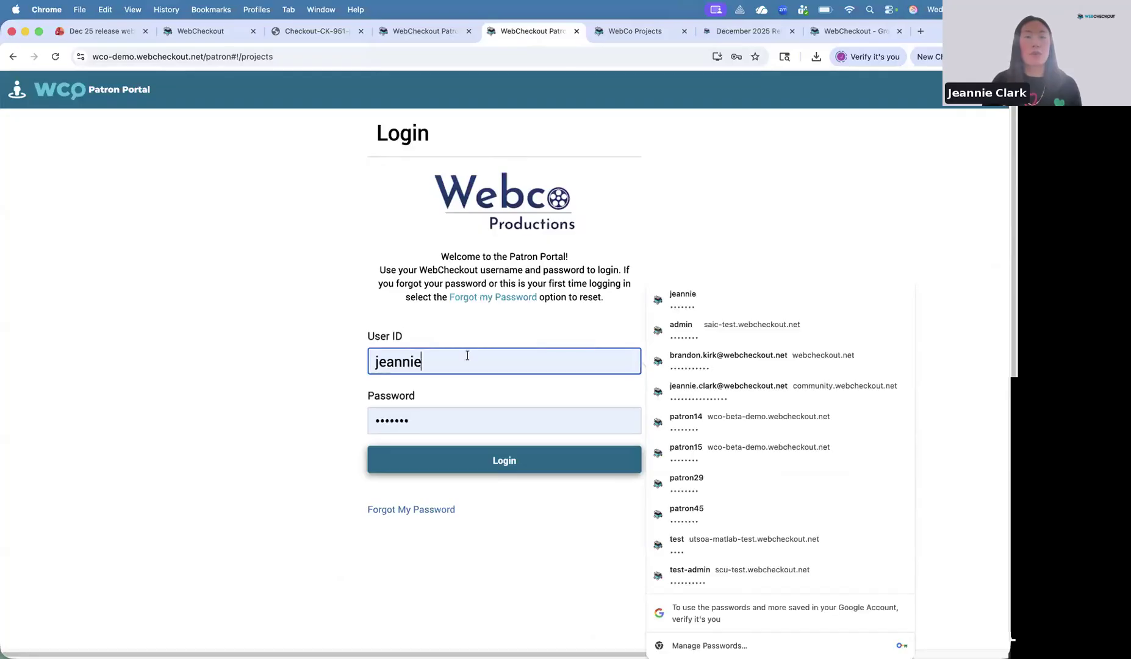
double_click(467, 355)
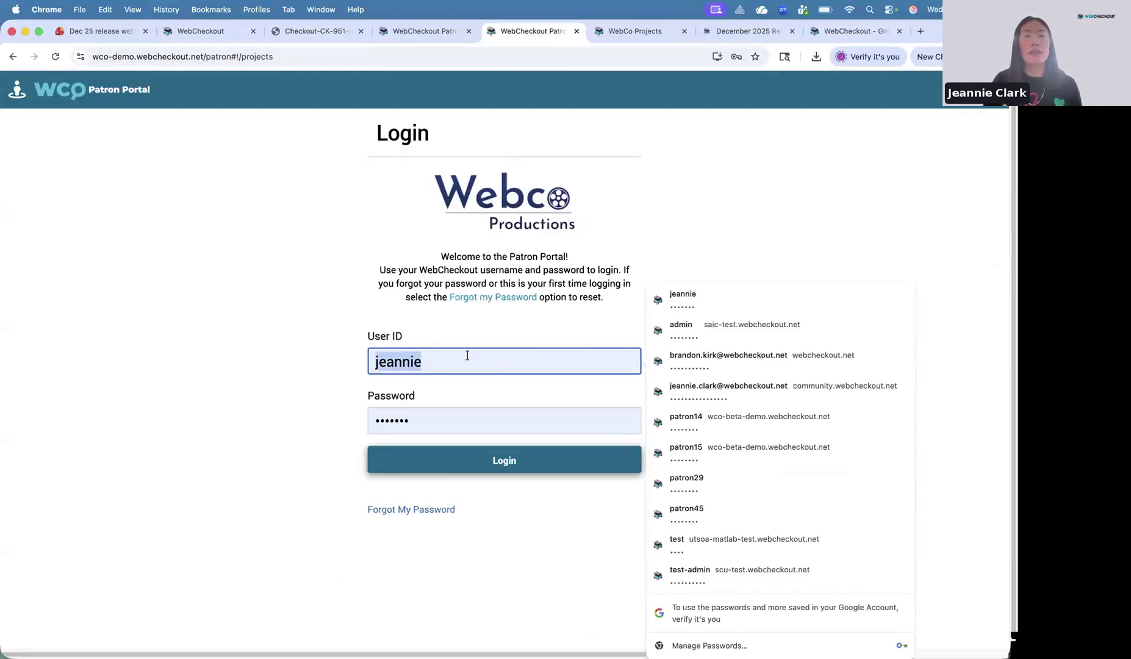
type("patron06")
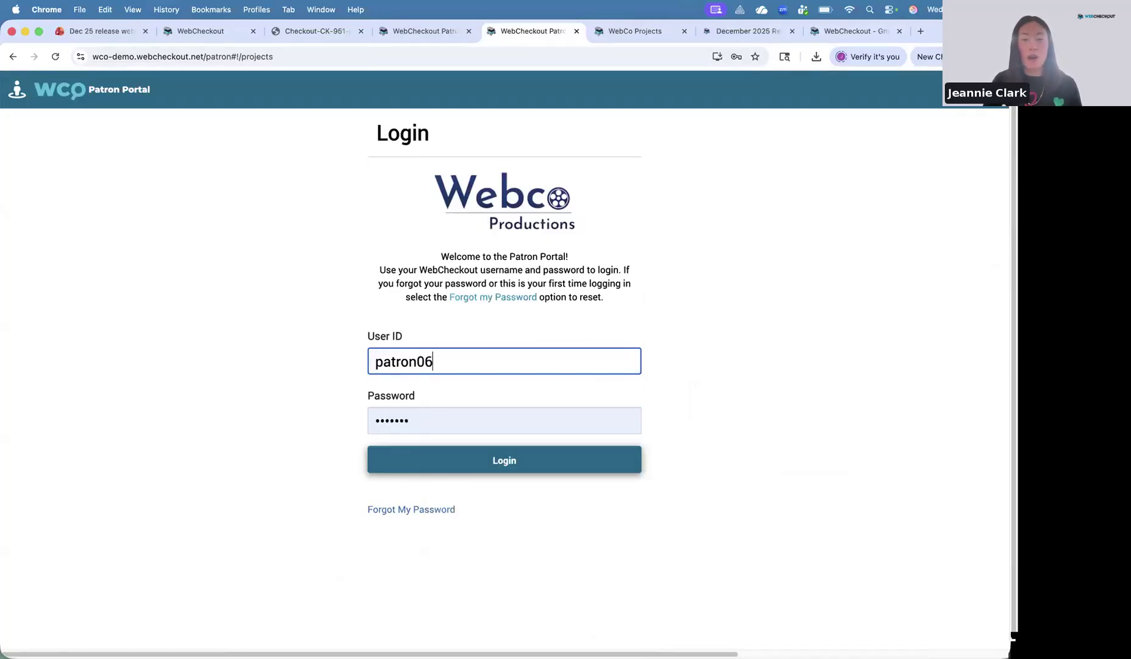
double_click(475, 353)
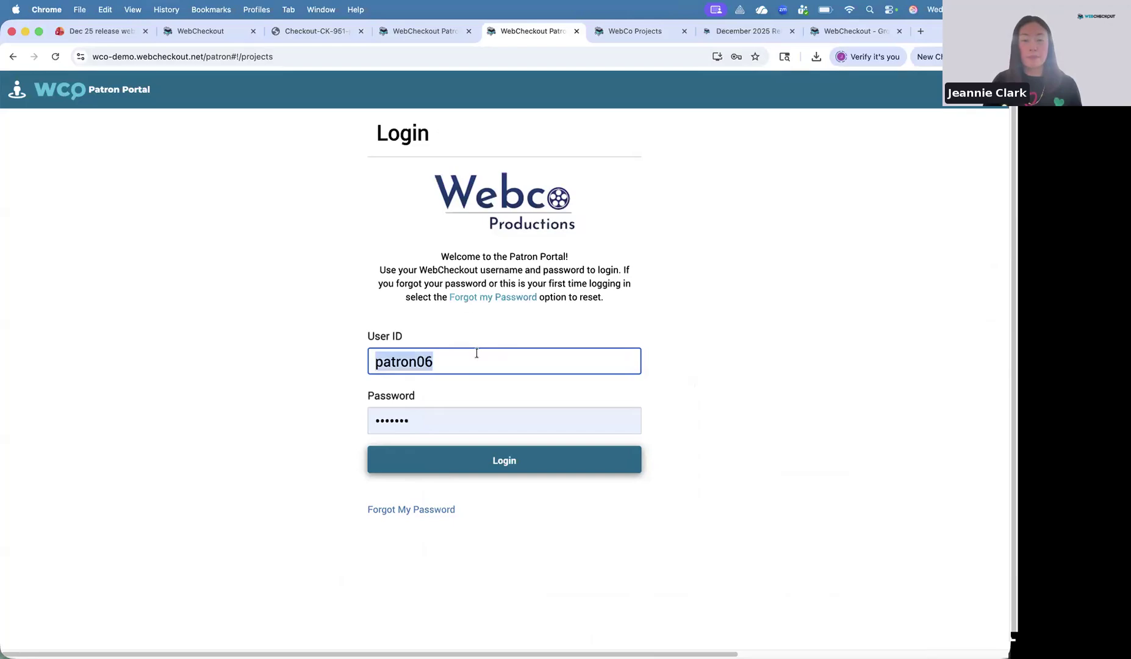
left_click(415, 426)
key("Return")
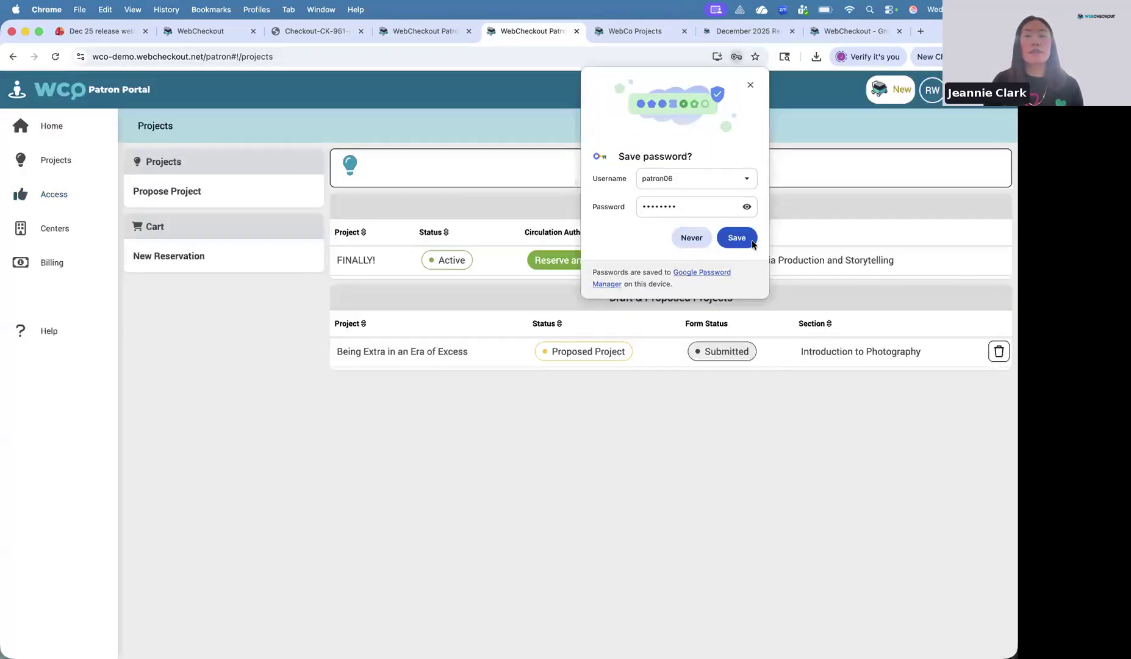
left_click(693, 238)
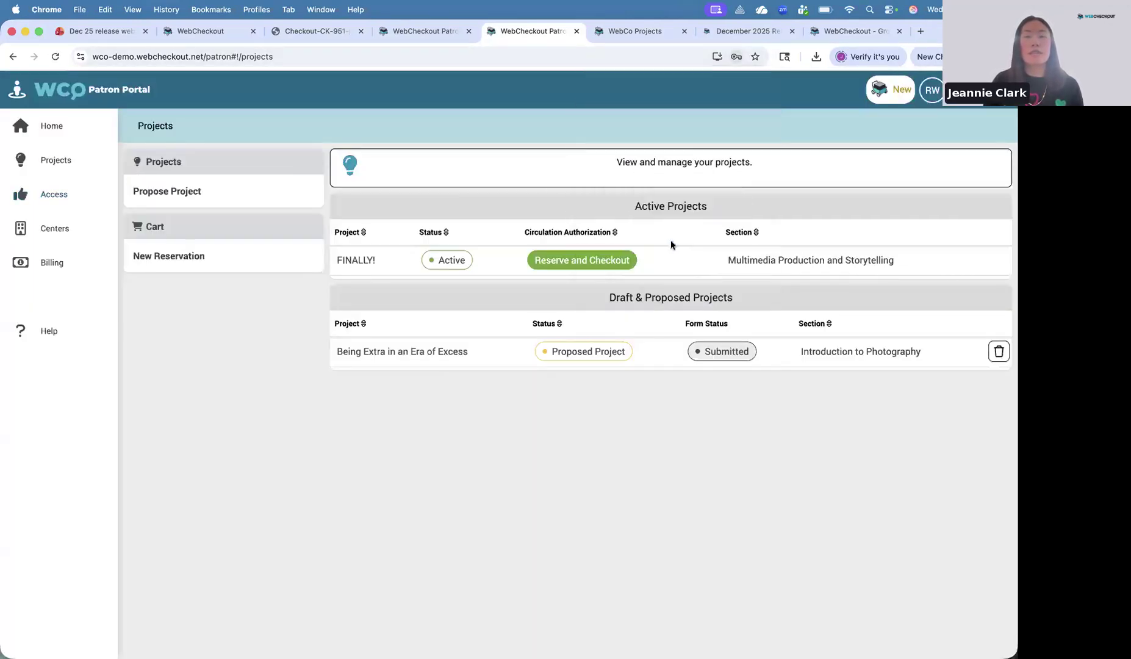
Open the FINALLY! project as this patron and review its approved Proposal form, roles, allocations and attachments
left_click(488, 260)
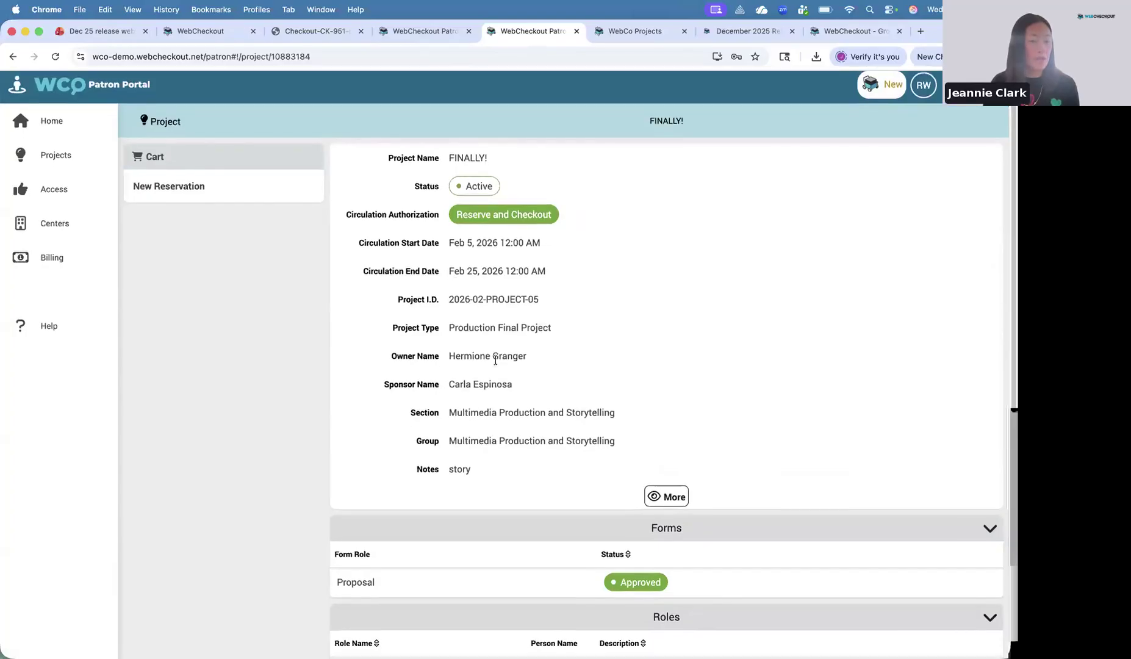
scroll(619, 360, "down", 5)
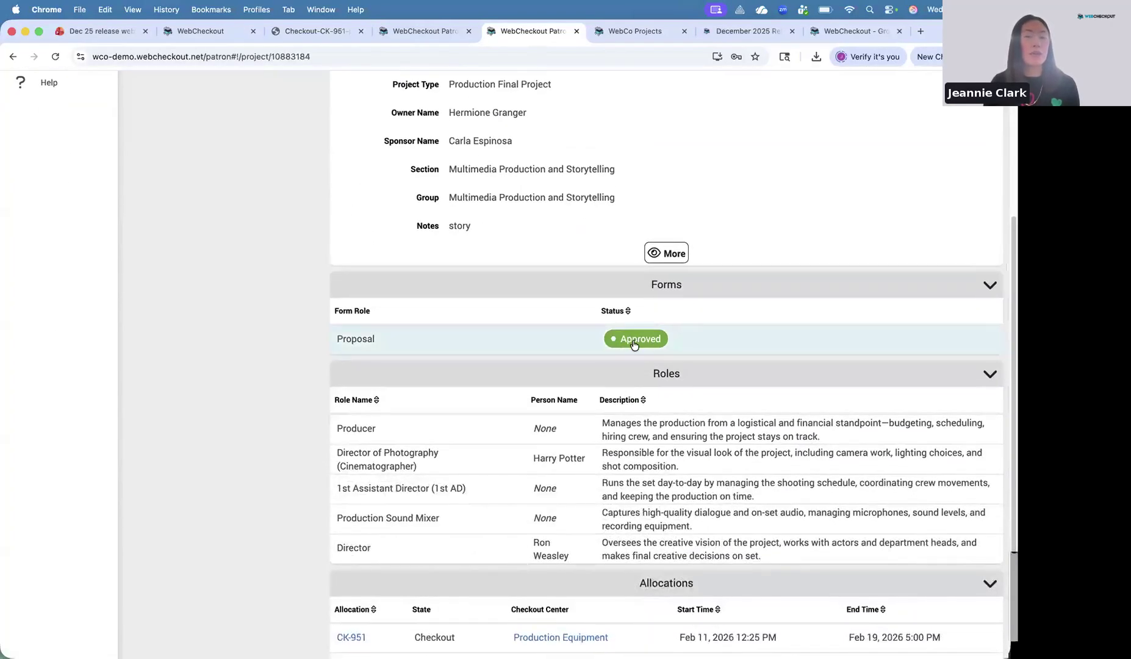
left_click(634, 344)
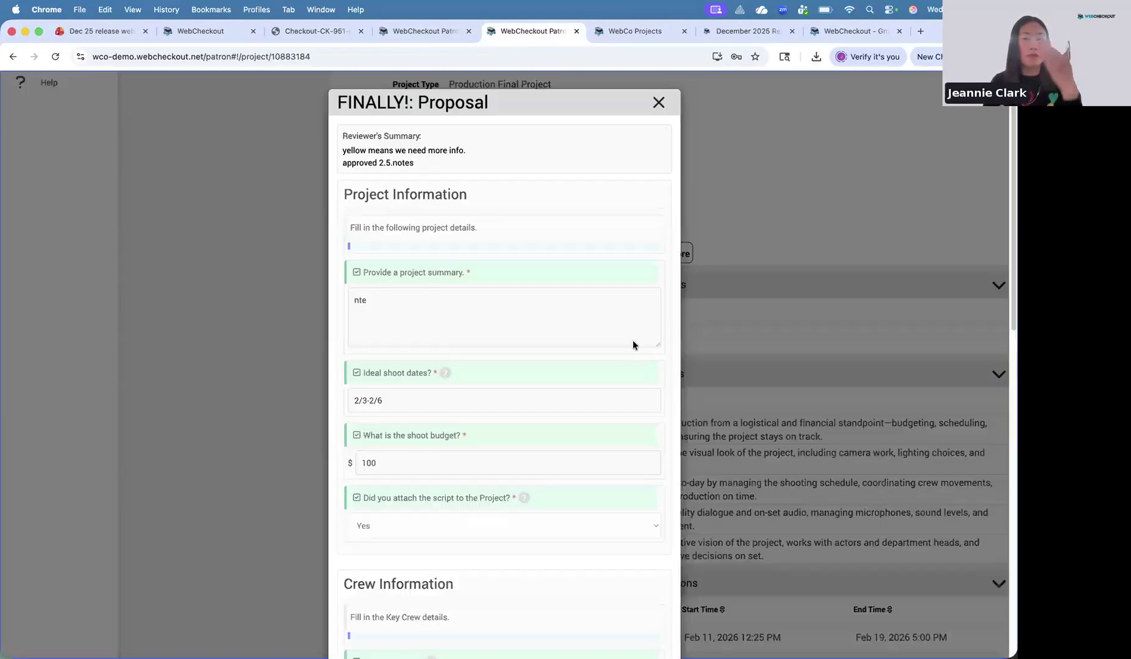
left_click(657, 104)
scroll(617, 254, "down", 5)
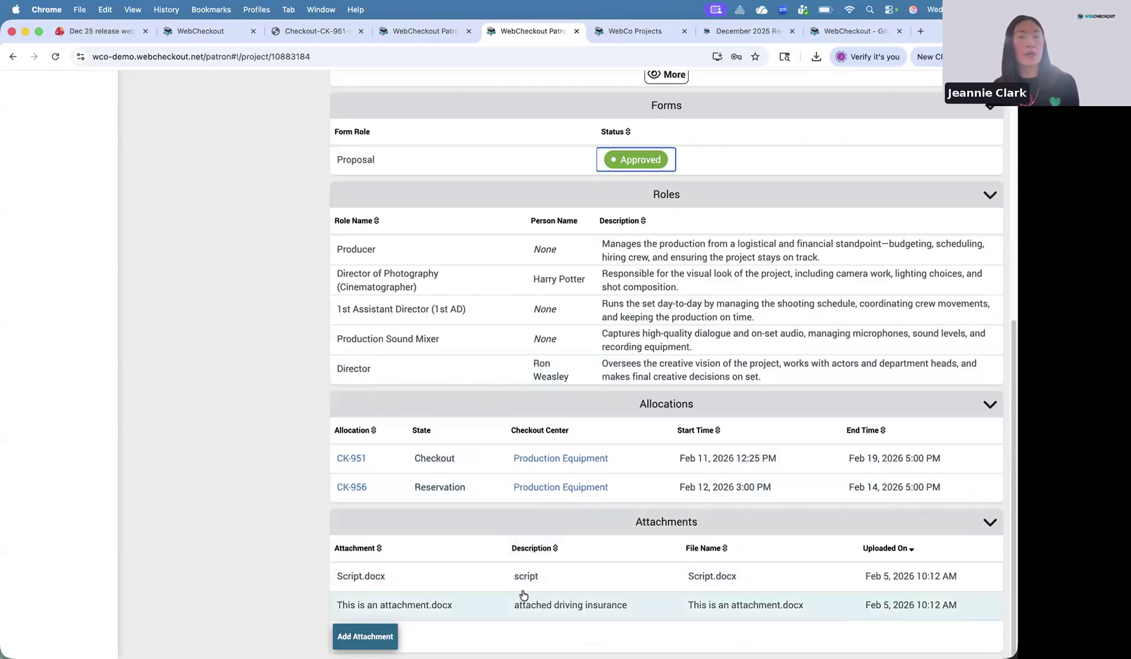
scroll(199, 212, "up", 10)
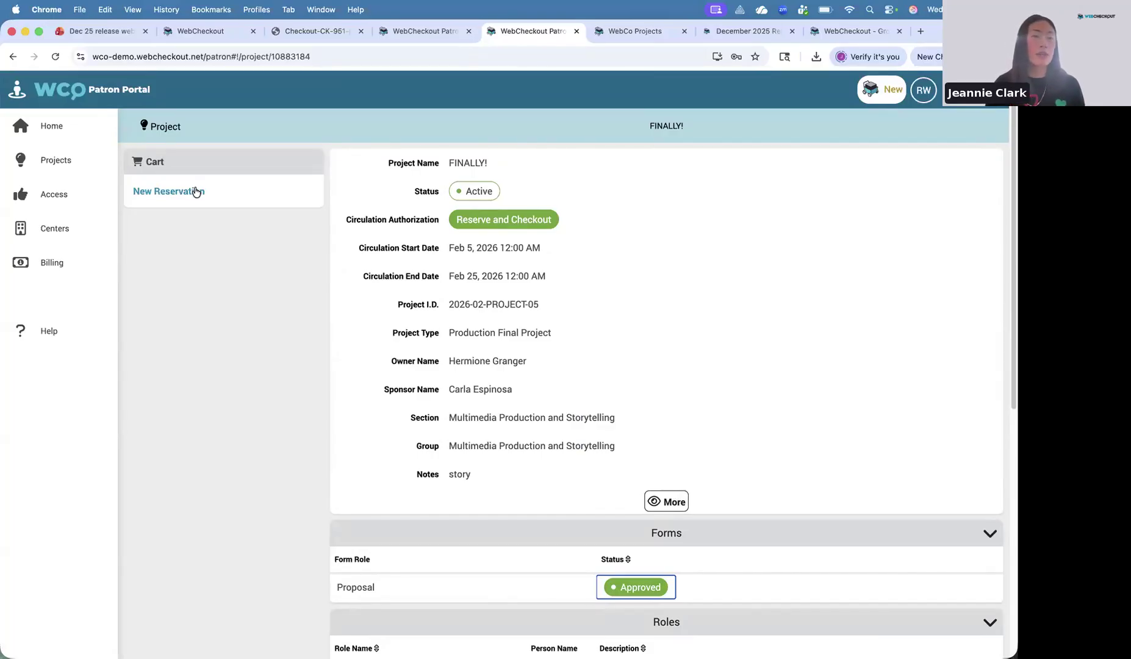
Start a new reservation from the FINALLY! project at the Production Equipment center and select FINALLY! (Green Light) as its project
left_click(196, 192)
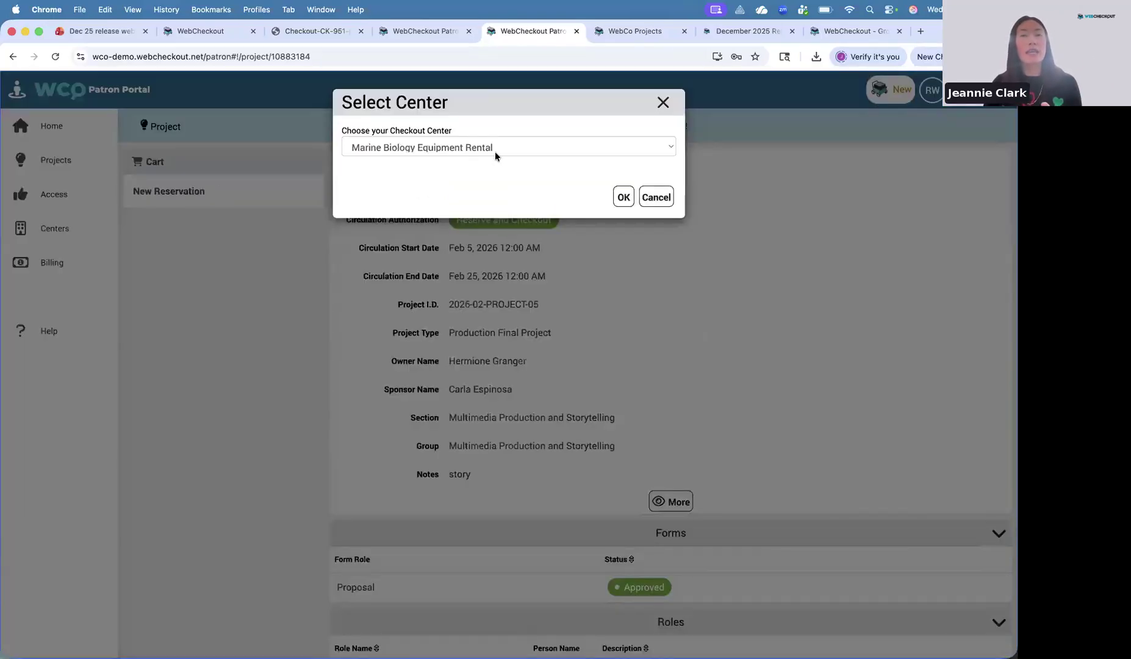
left_click(495, 151)
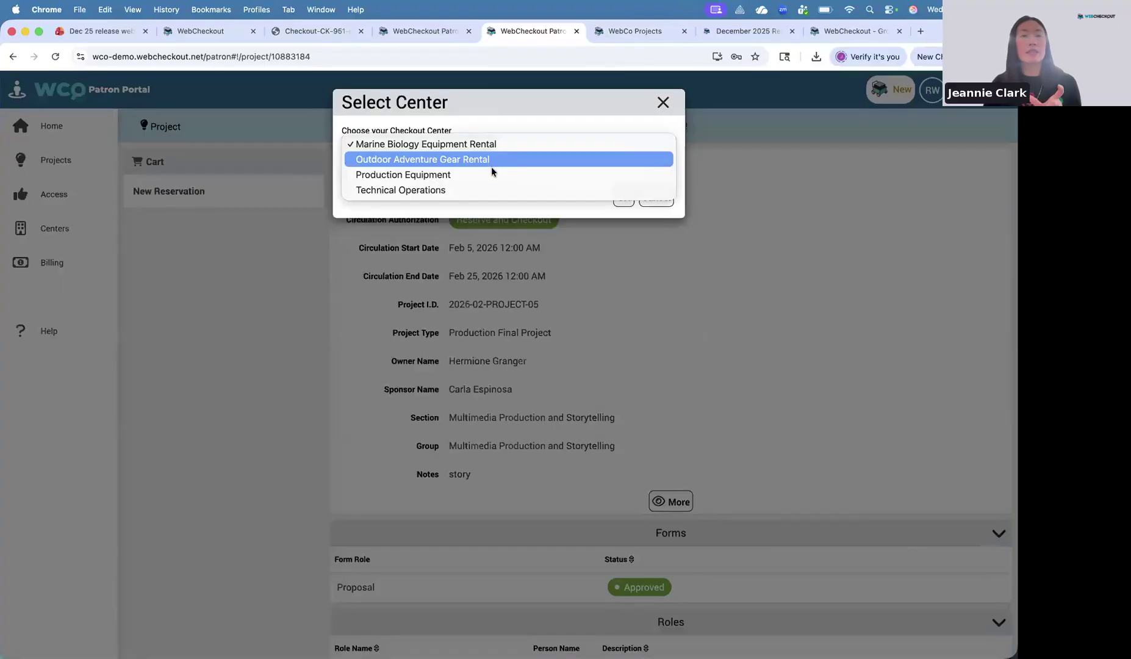
left_click(491, 175)
left_click(612, 197)
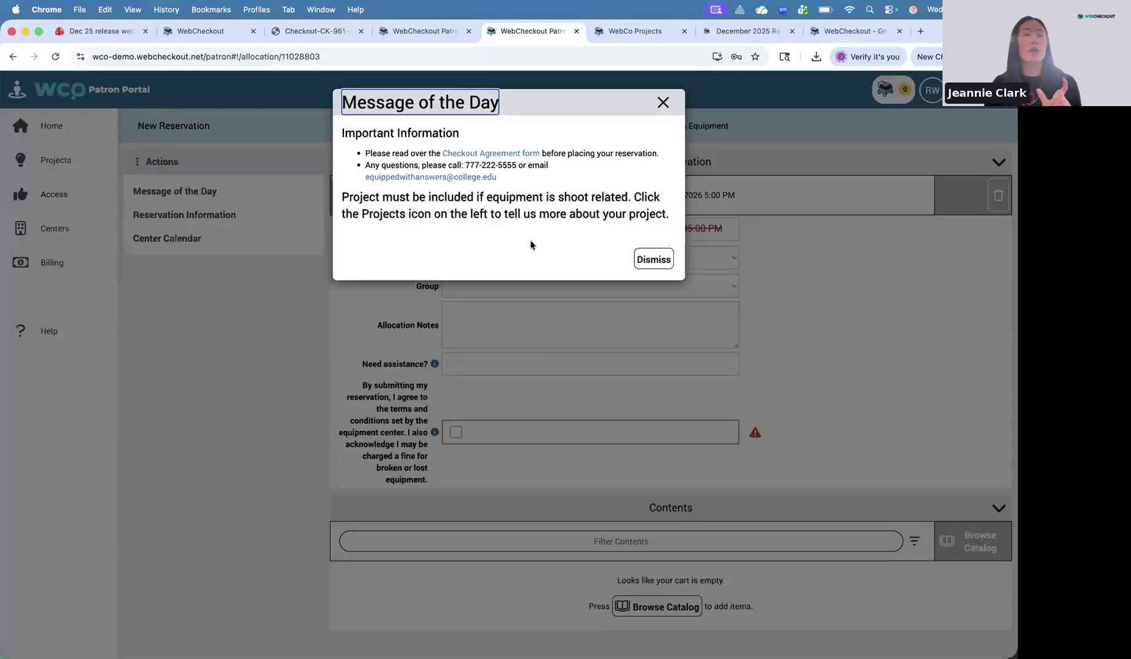
left_click(637, 261)
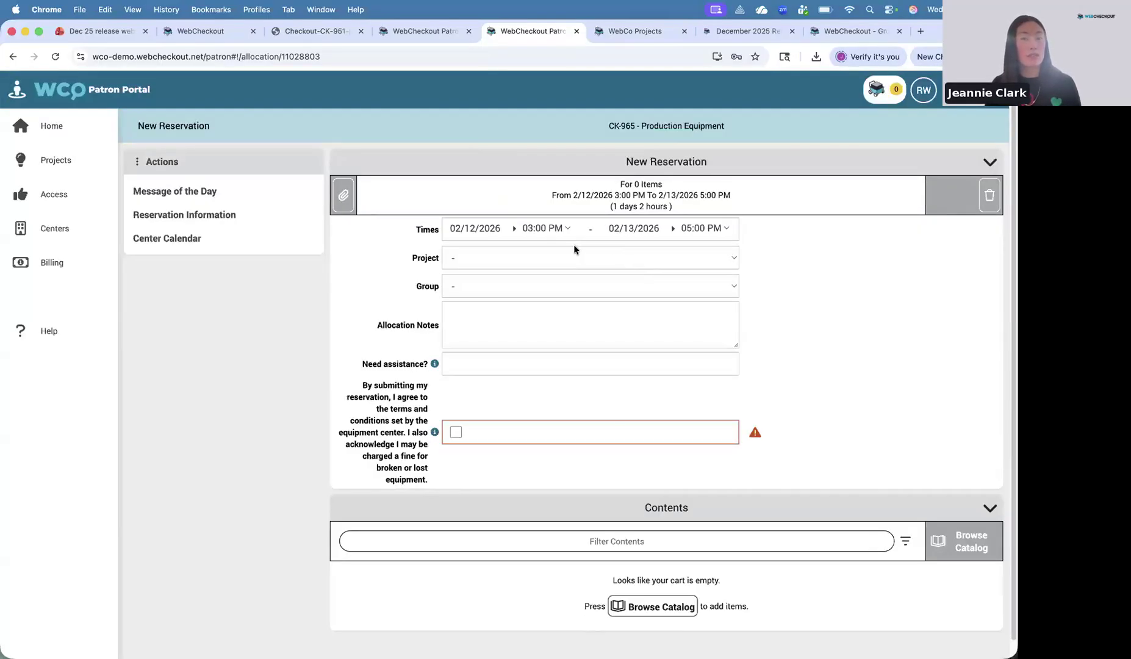
left_click(571, 259)
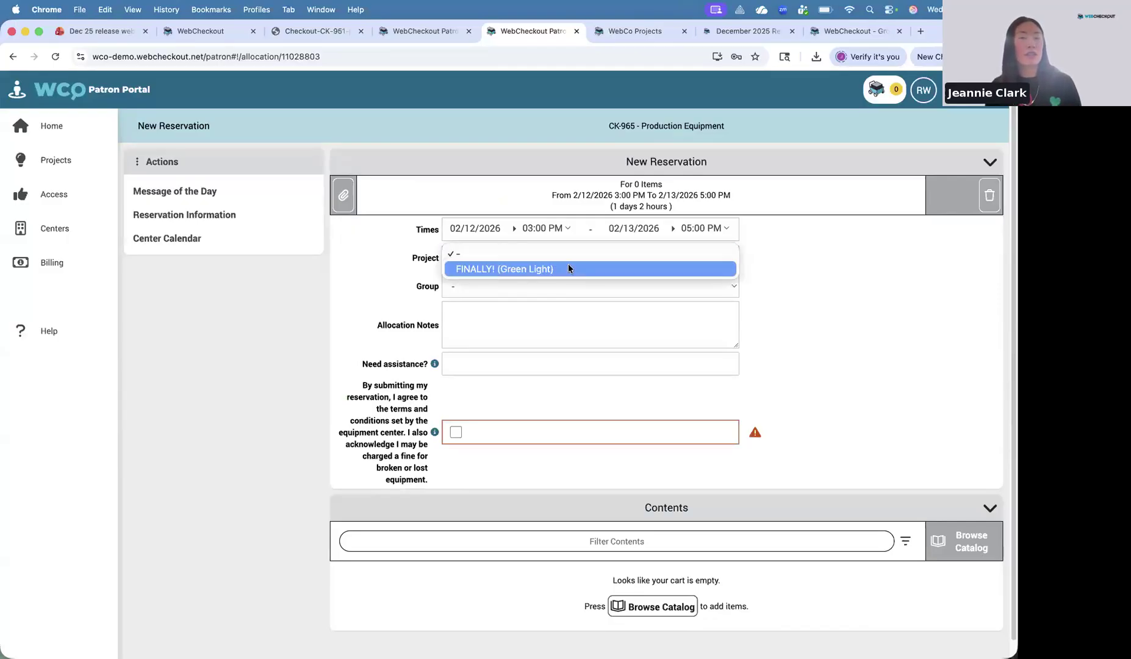
left_click(568, 269)
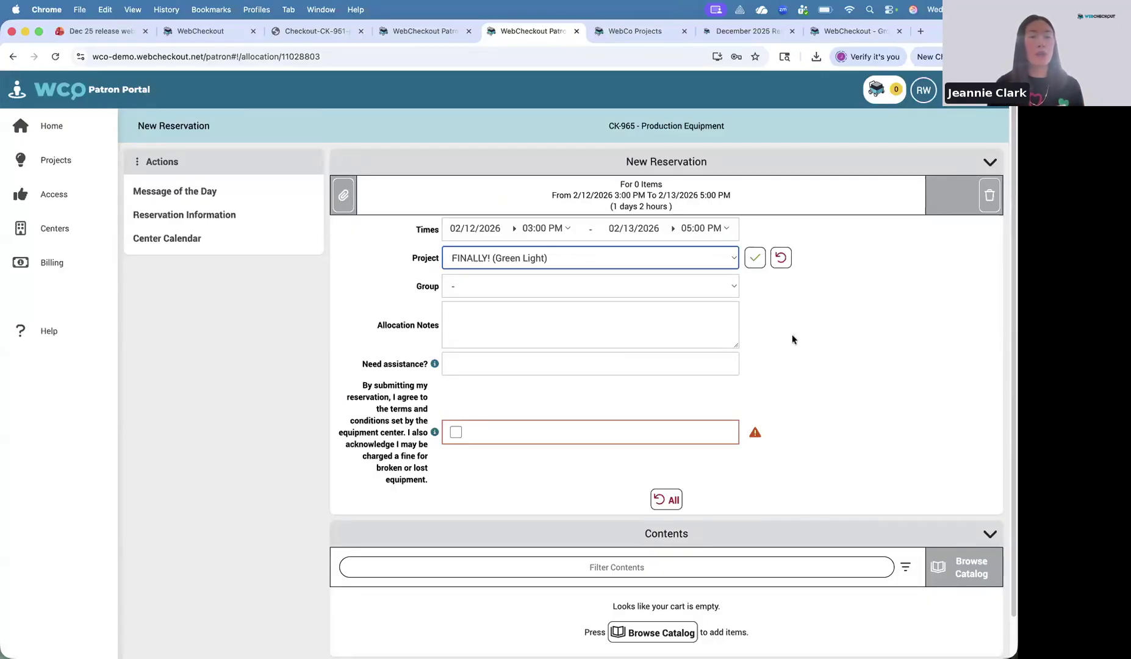
Start a project proposal for the Introduction to Photography section and view the project types offered
left_click(68, 164)
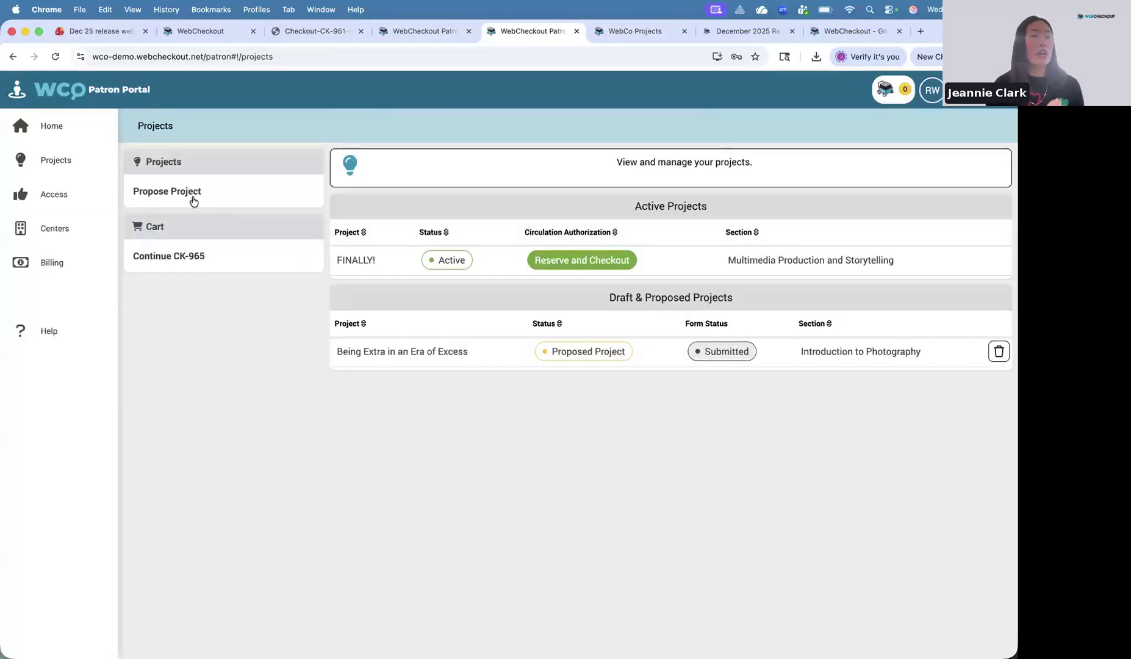
left_click(191, 194)
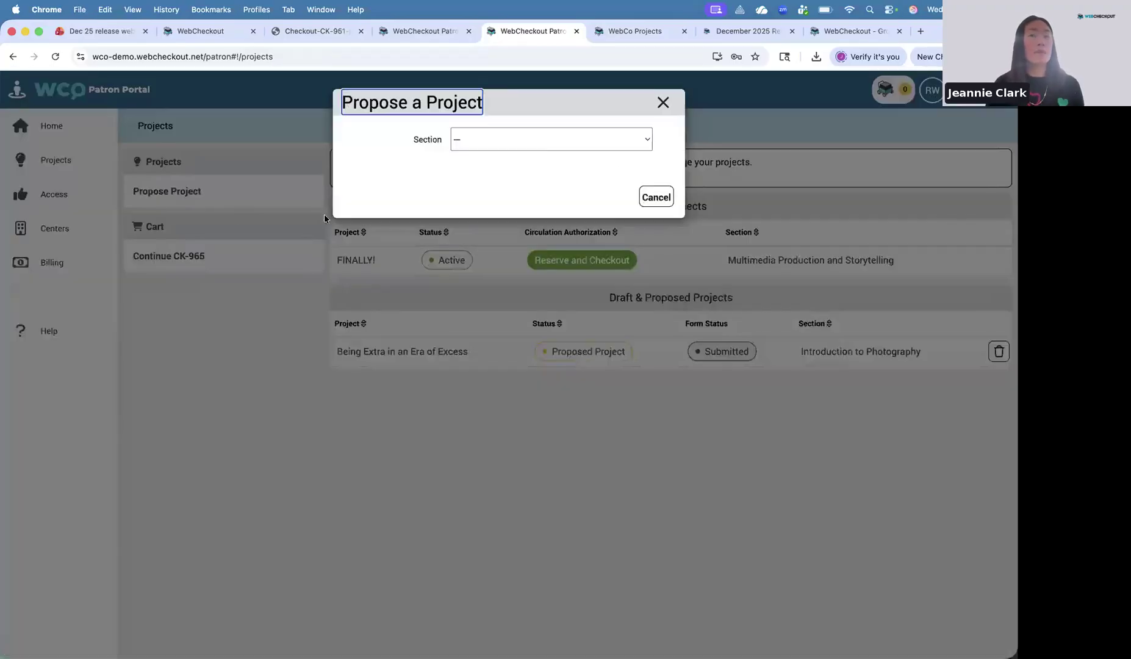
left_click(562, 140)
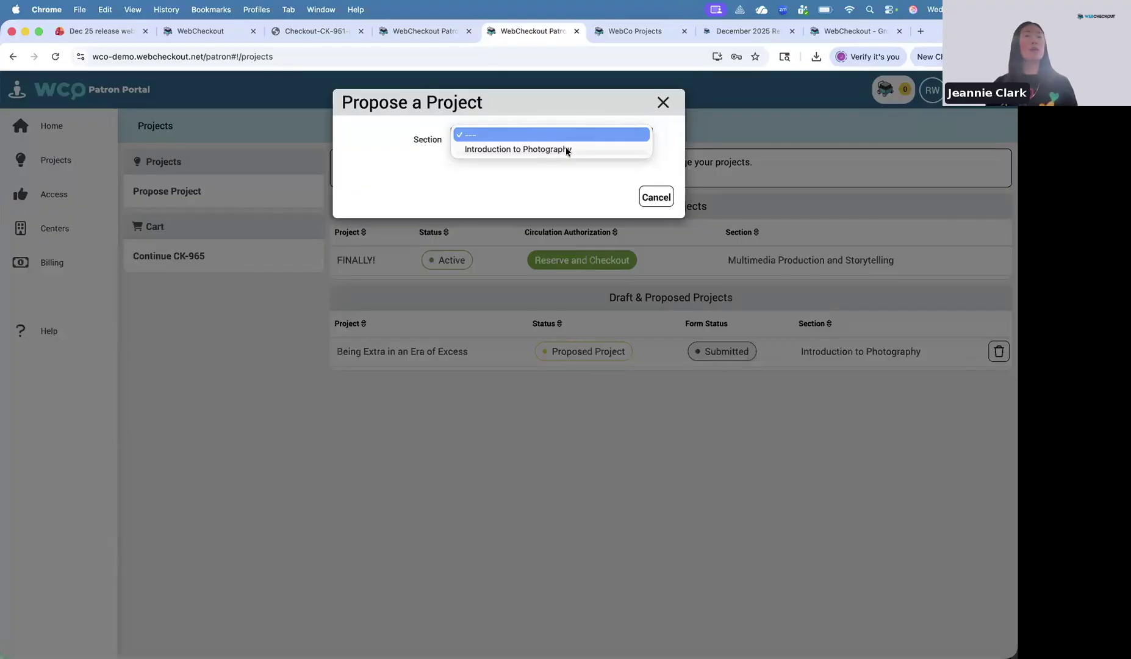
left_click(566, 150)
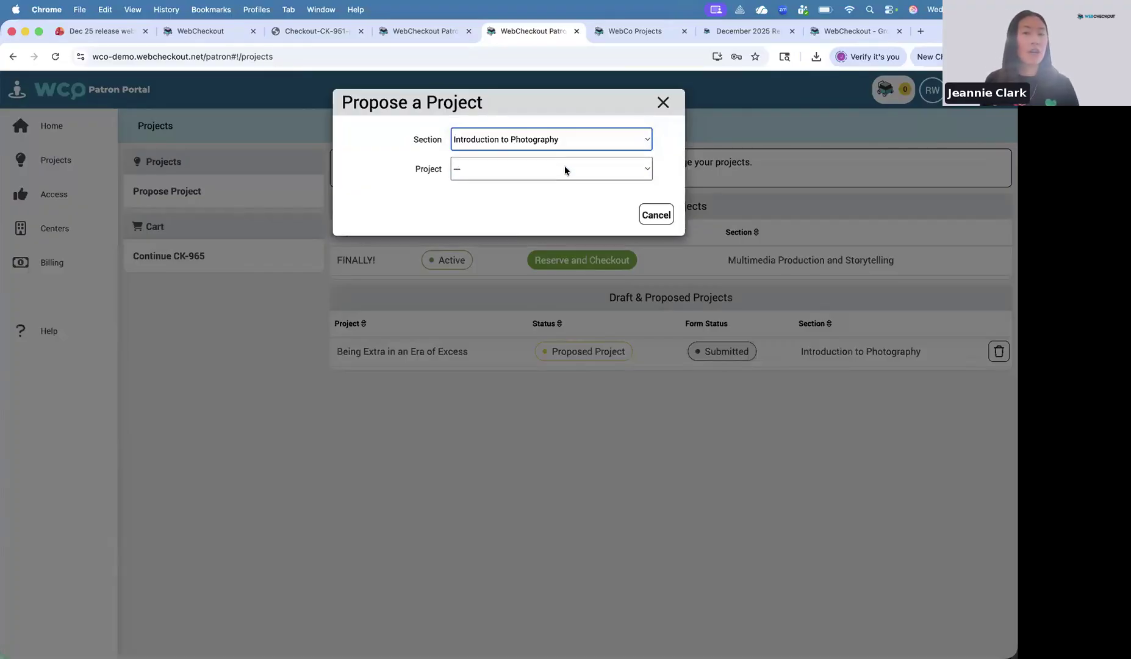
left_click(564, 169)
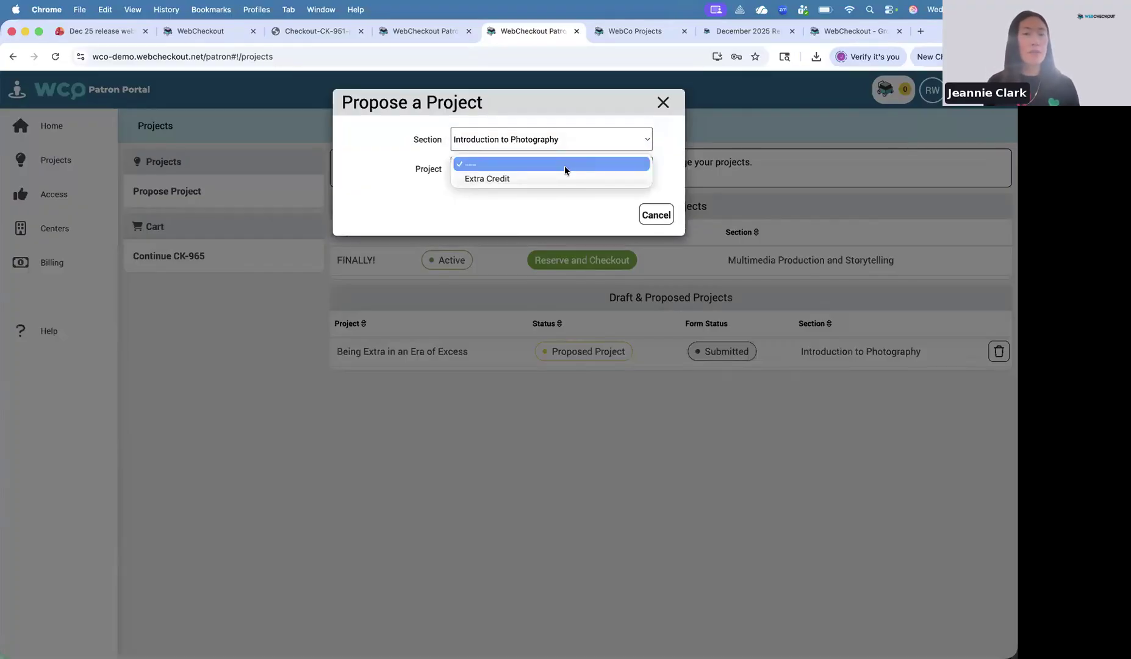
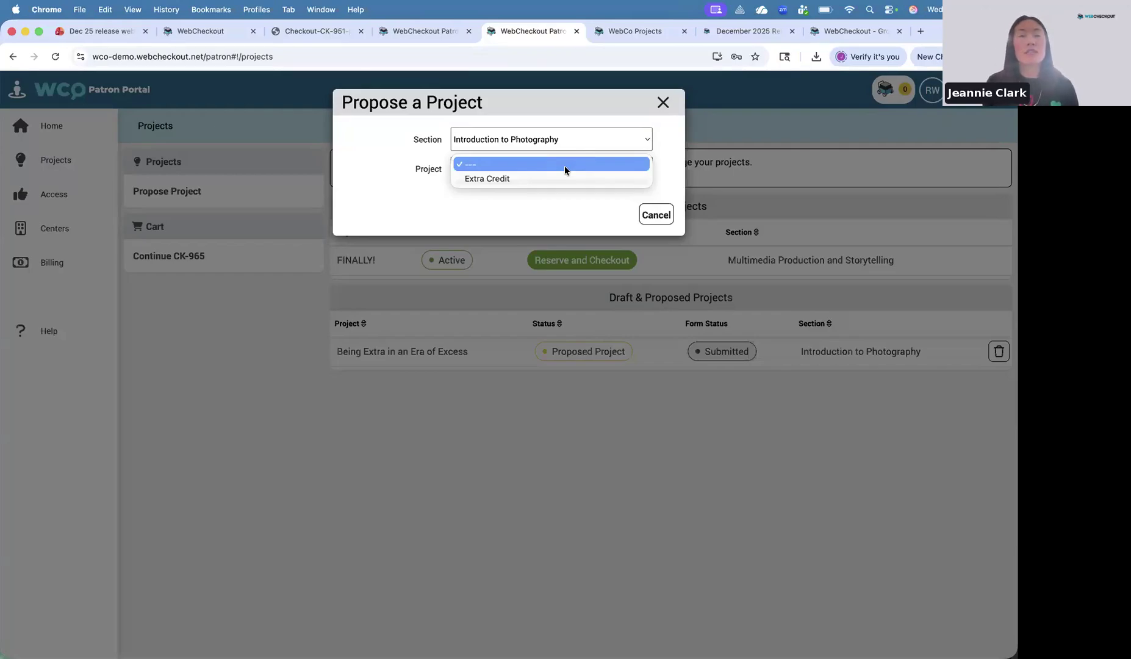
left_click(591, 56)
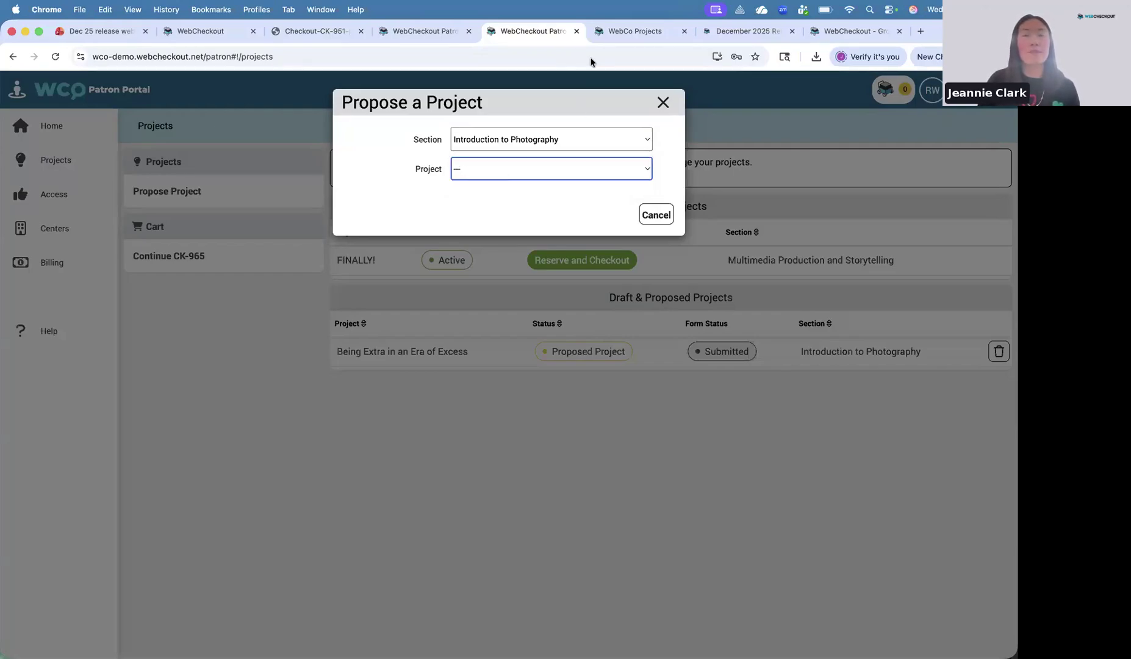
Switch to WebCo Projects, refresh the proposed projects list, and open the Dec '25 Highlight Reel project
left_click(603, 33)
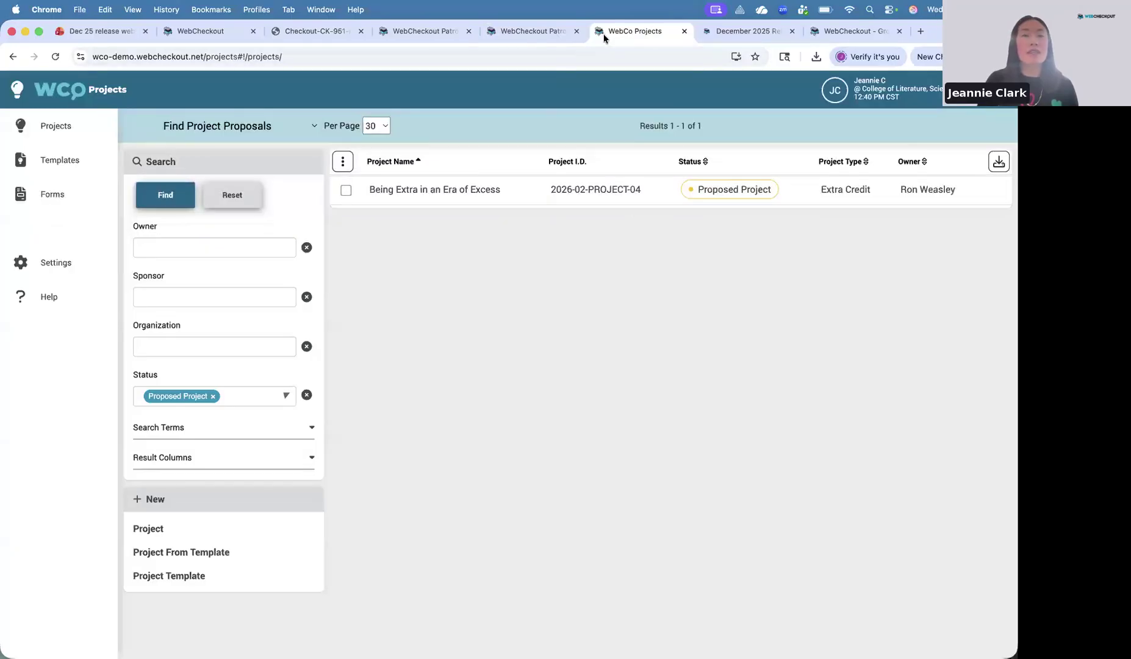
left_click(51, 56)
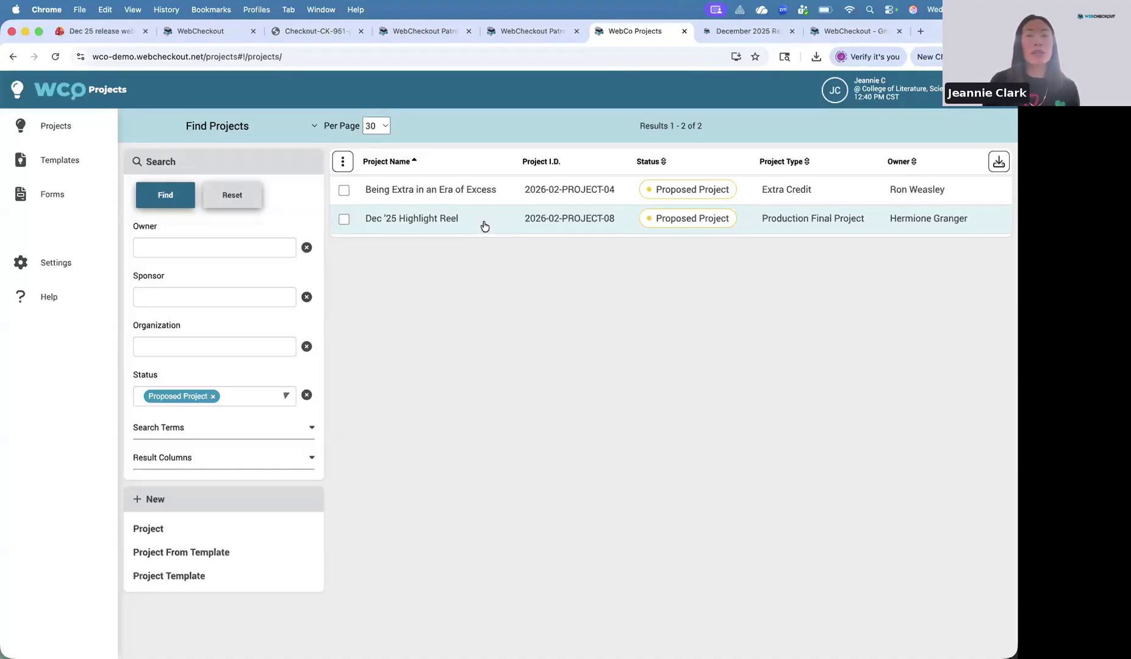
left_click(484, 224)
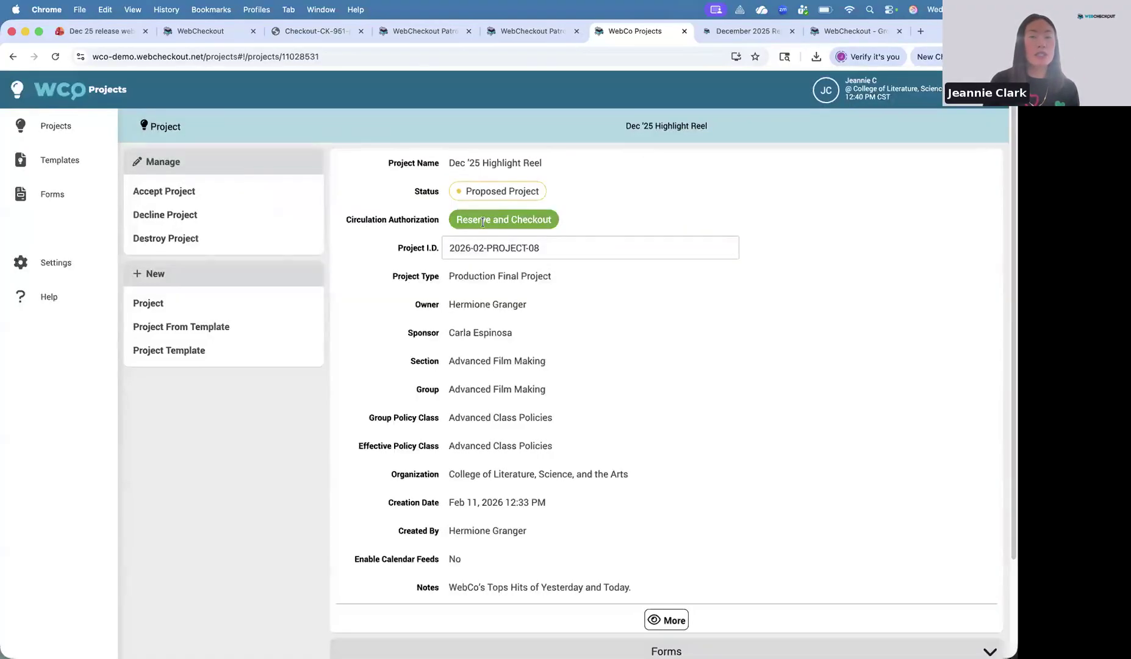
scroll(488, 232, "down", 4)
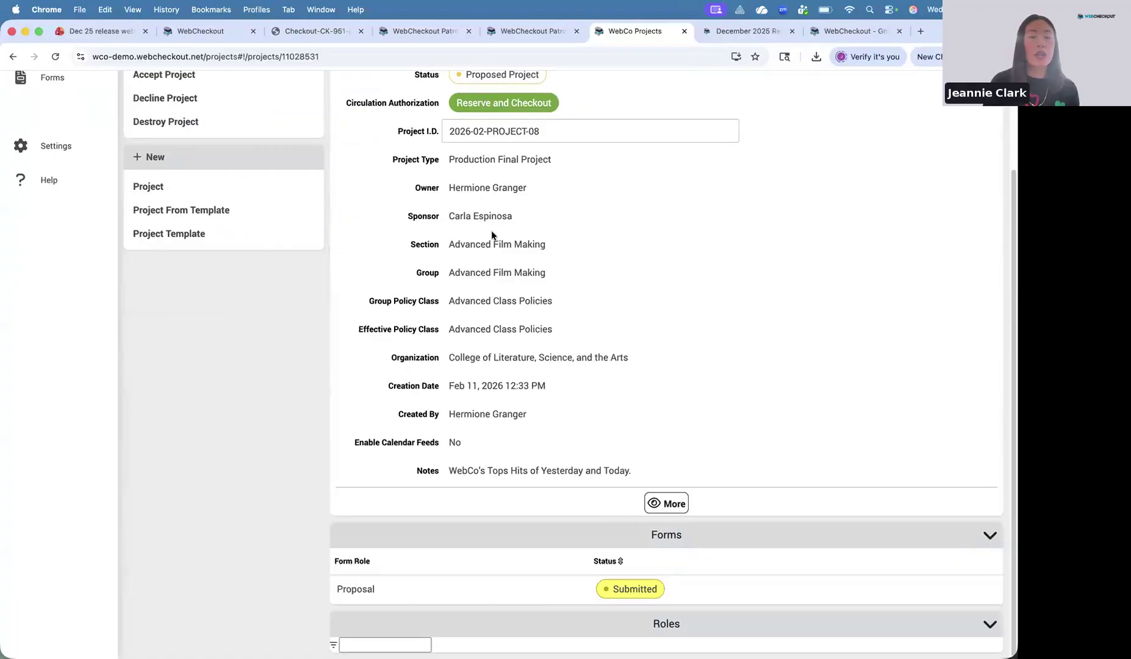
Start the review of the submitted Proposal form, accept the ideal shoot dates answer, and flag the script attachment question for changes
left_click(610, 589)
scroll(560, 335, "down", 2)
scroll(560, 336, "down", 10)
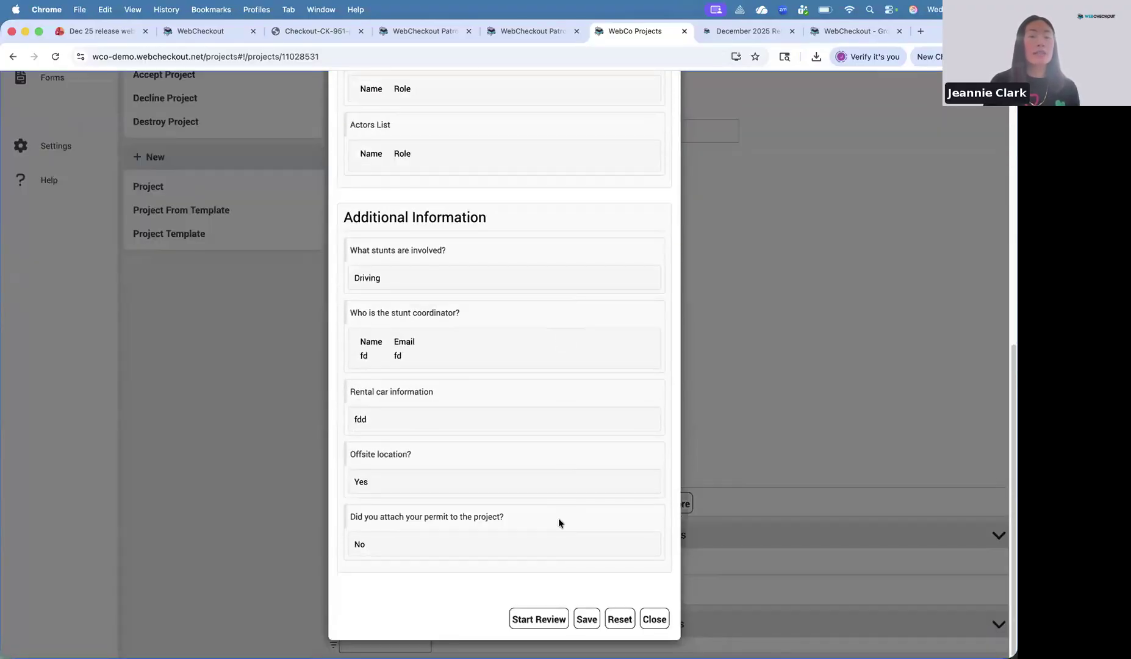
left_click(535, 620)
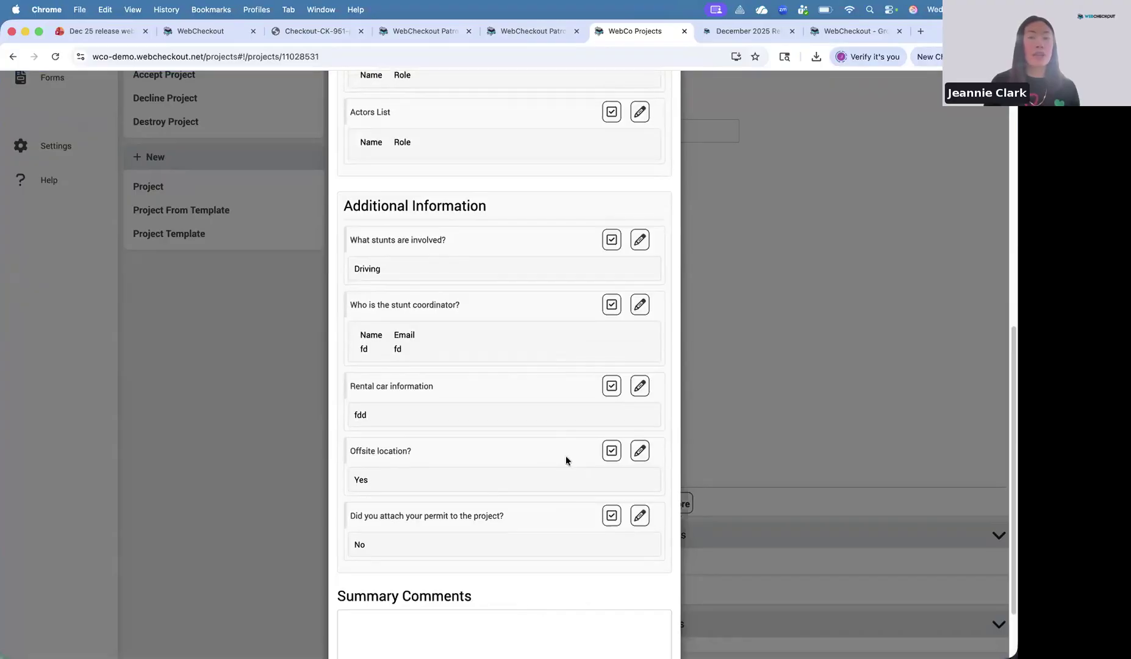
scroll(565, 456, "up", 10)
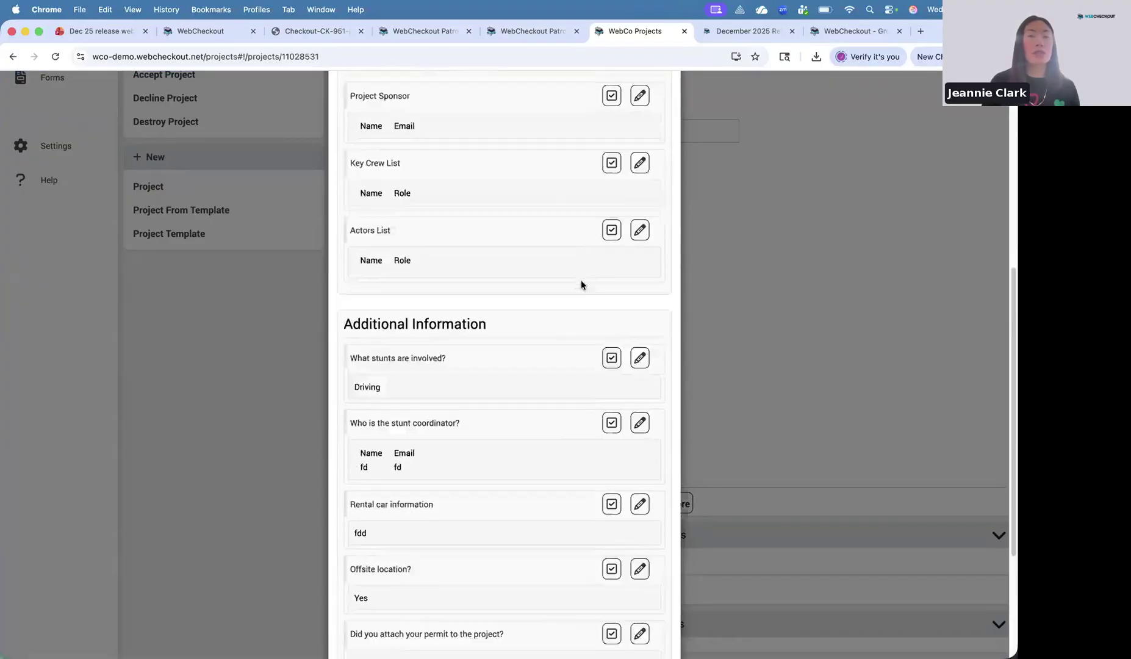
left_click(612, 238)
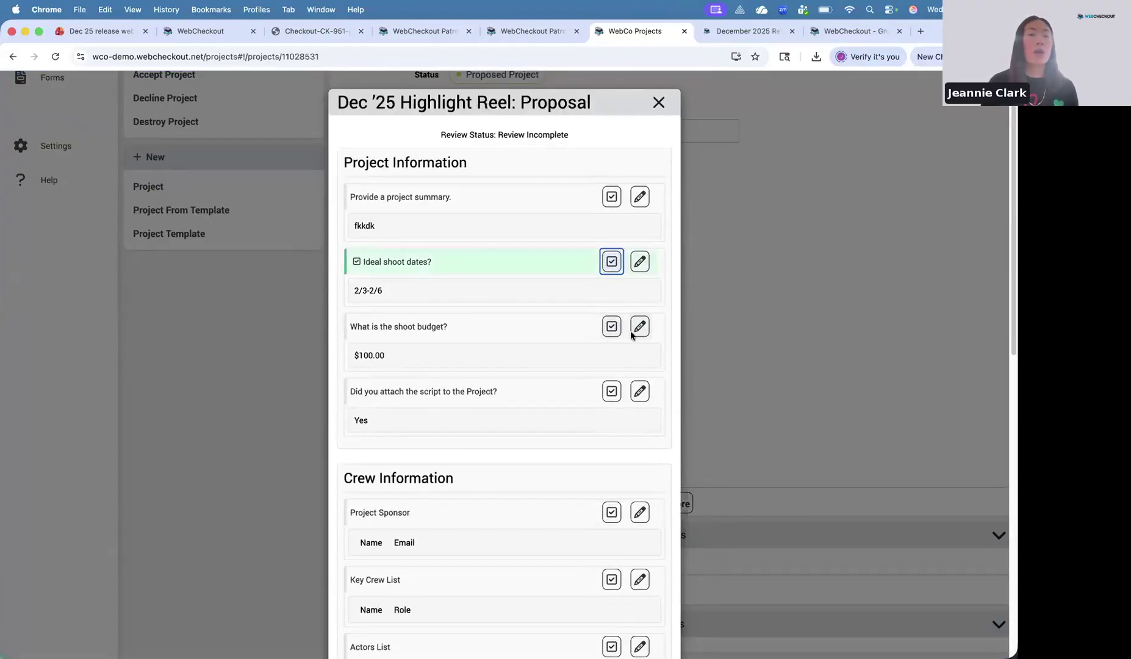
left_click(637, 393)
Add the summary comment "notes for patron" to the Proposal review, then save it and request changes
scroll(634, 393, "down", 15)
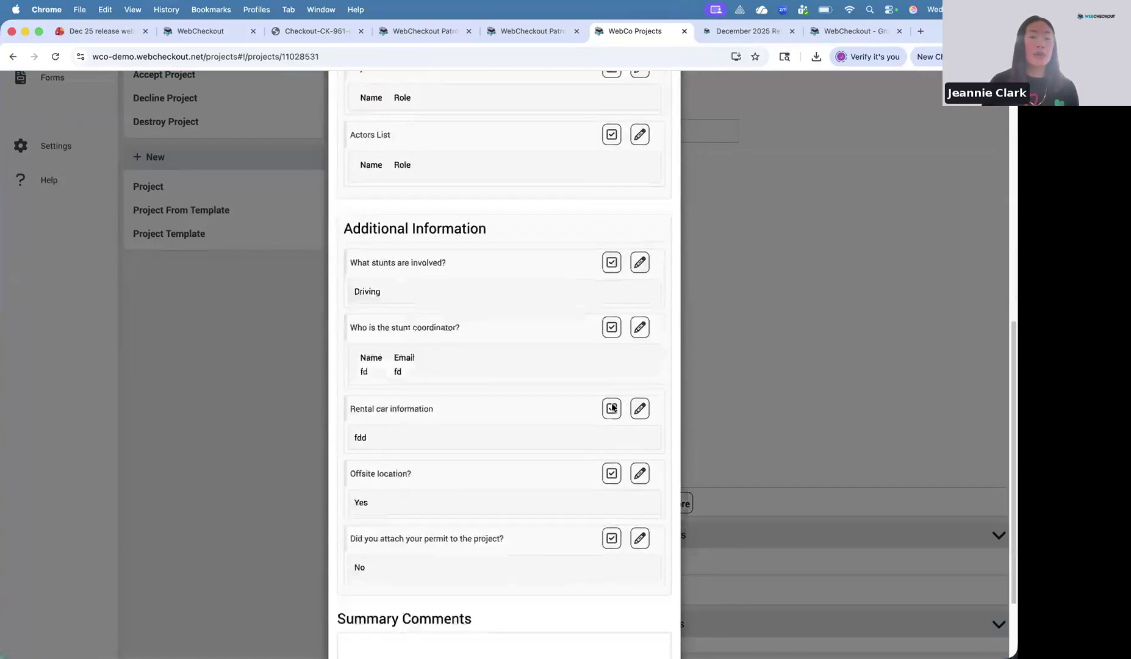
left_click(443, 554)
type("note")
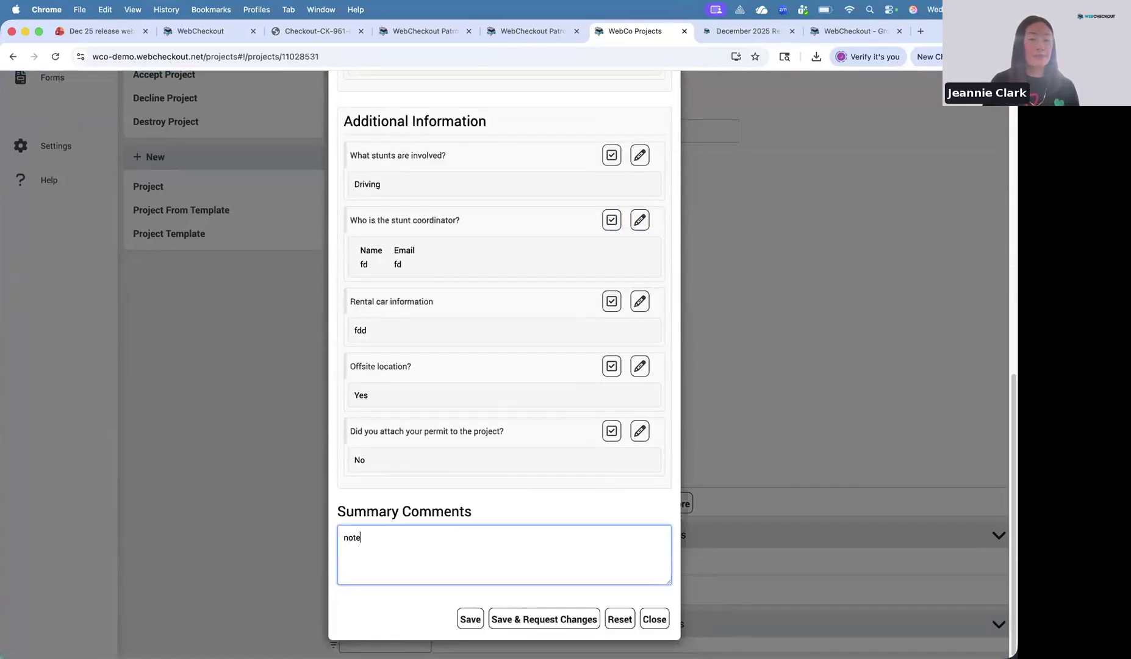
type("s for patron")
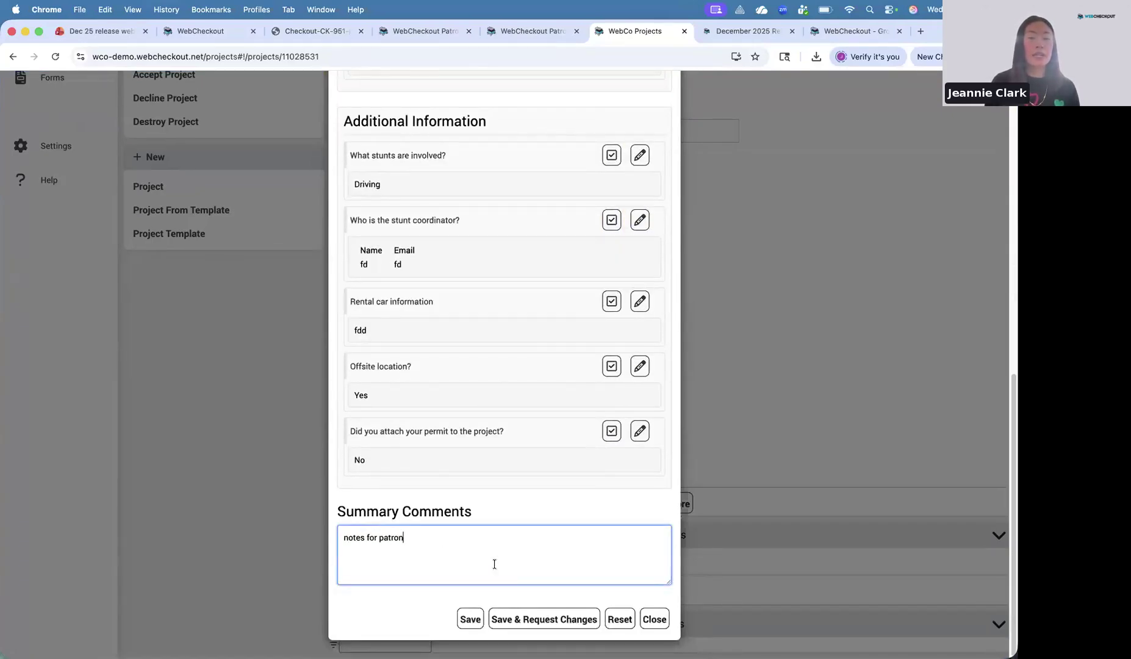
left_click(519, 617)
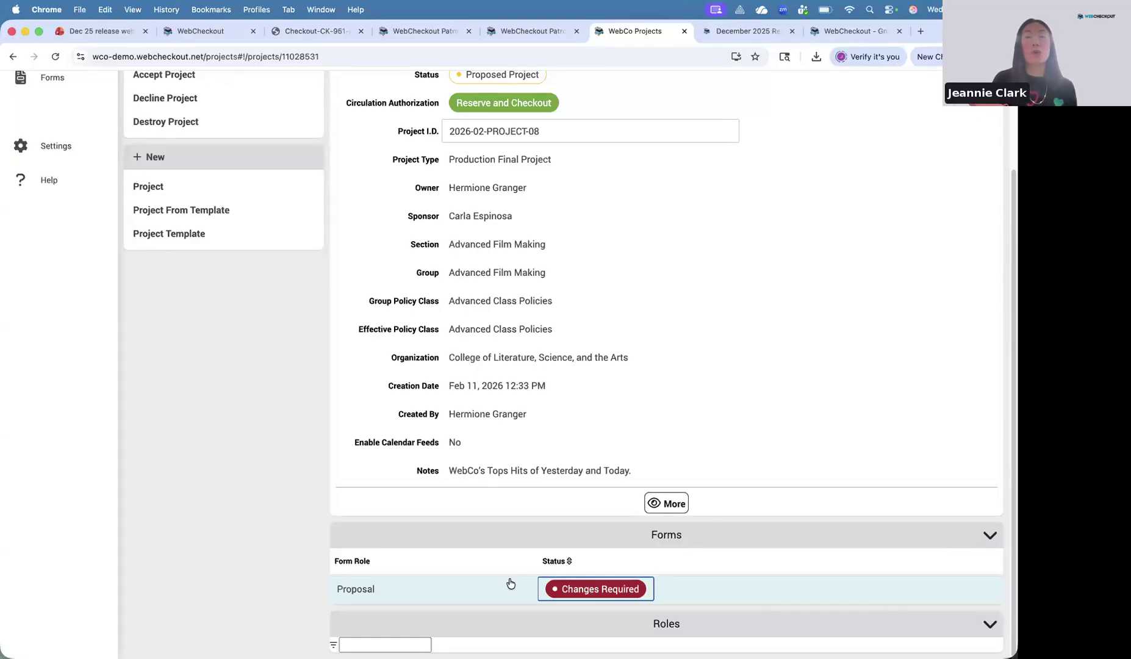
Open the General Intake Form from the list of form templates
scroll(307, 401, "up", 3)
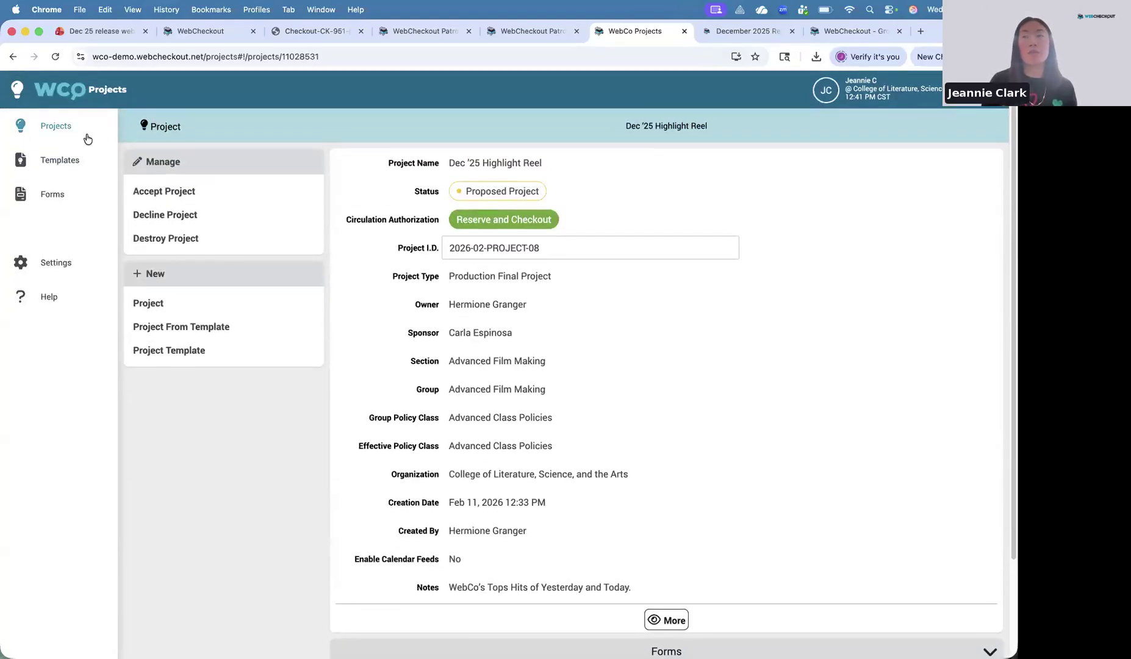
left_click(60, 195)
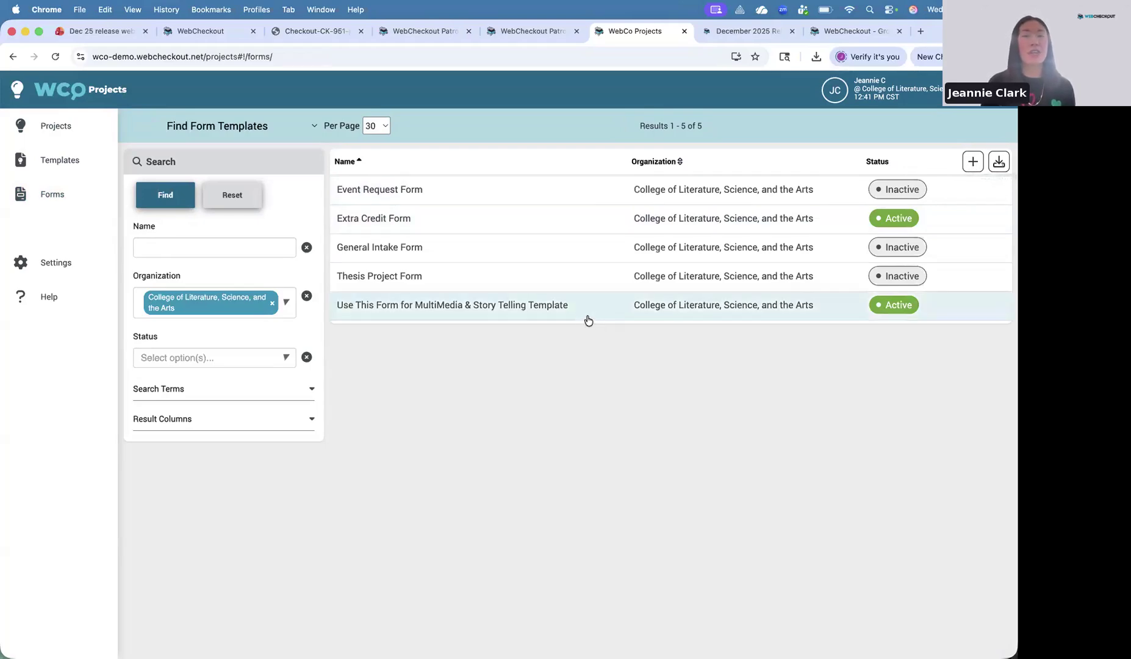
left_click(513, 251)
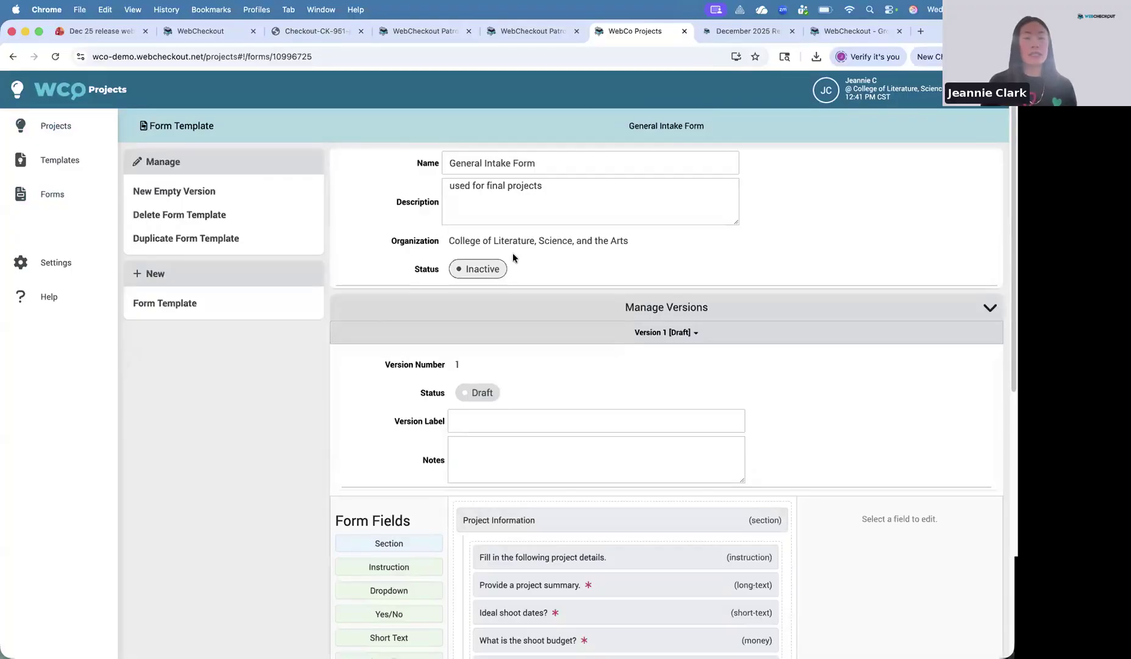
Add an instruction field above the project summary question in the Project Information section and label it "Read this!"
scroll(513, 255, "down", 6)
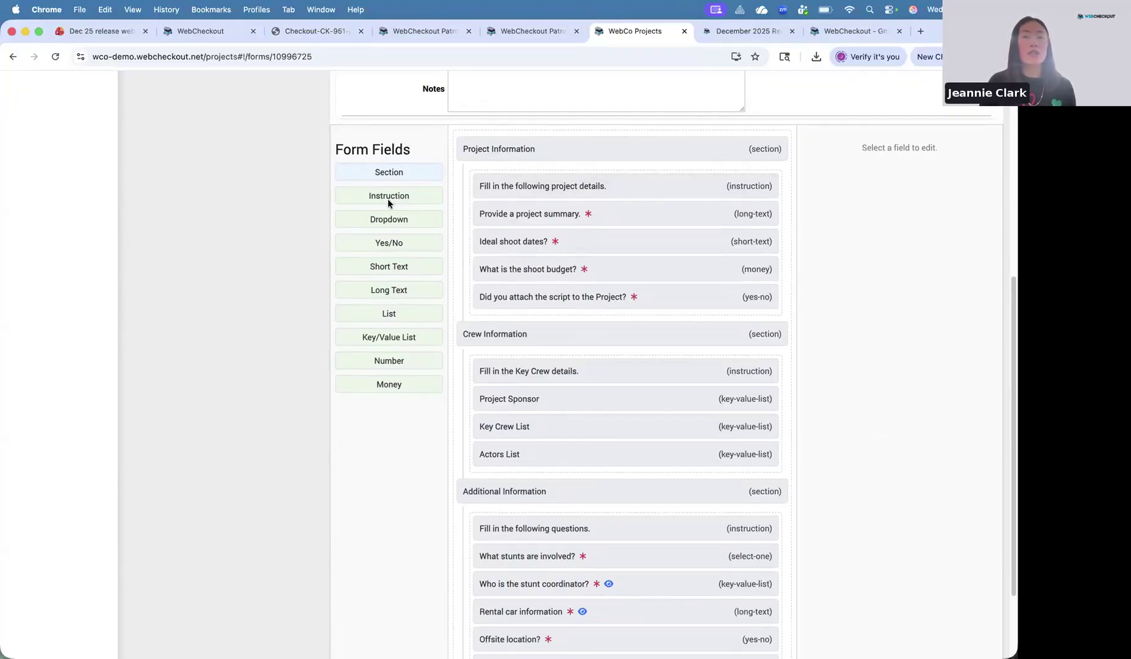
left_click_drag(387, 196, 537, 212)
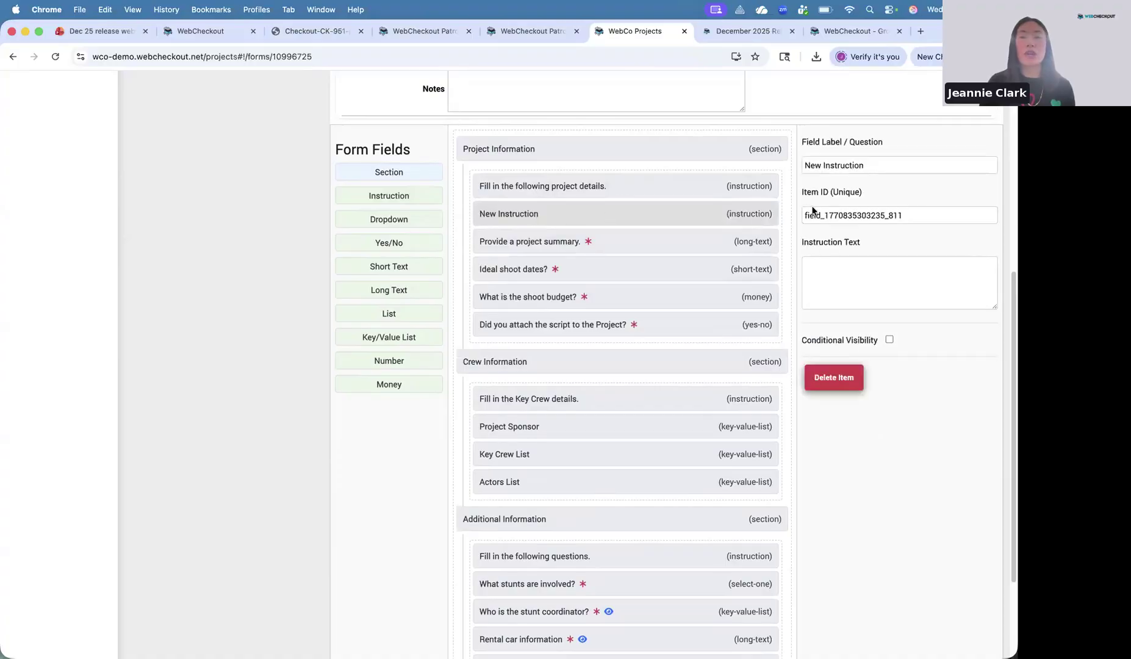
double_click(847, 166)
left_click(846, 166)
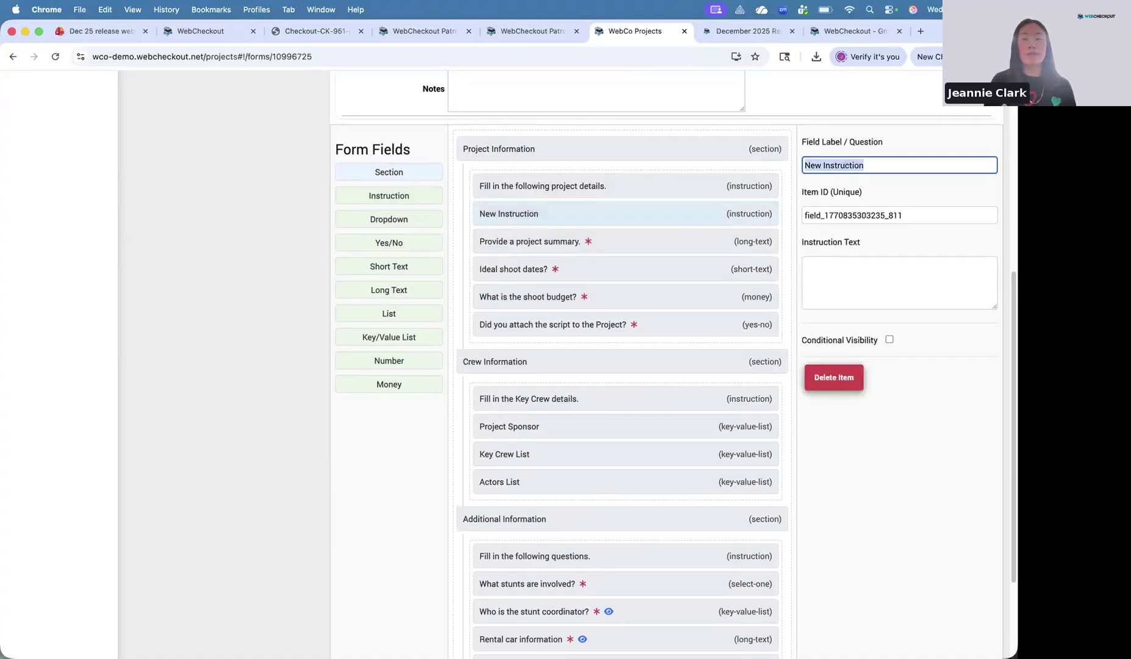
type("Read this@")
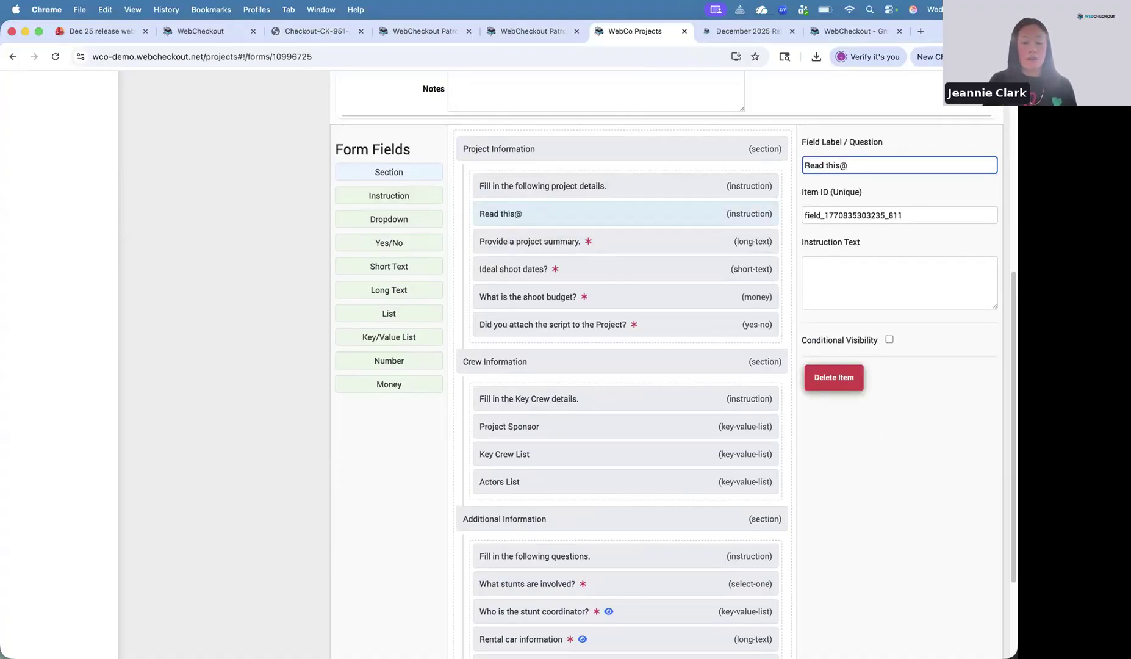
key("BackSpace")
type("!")
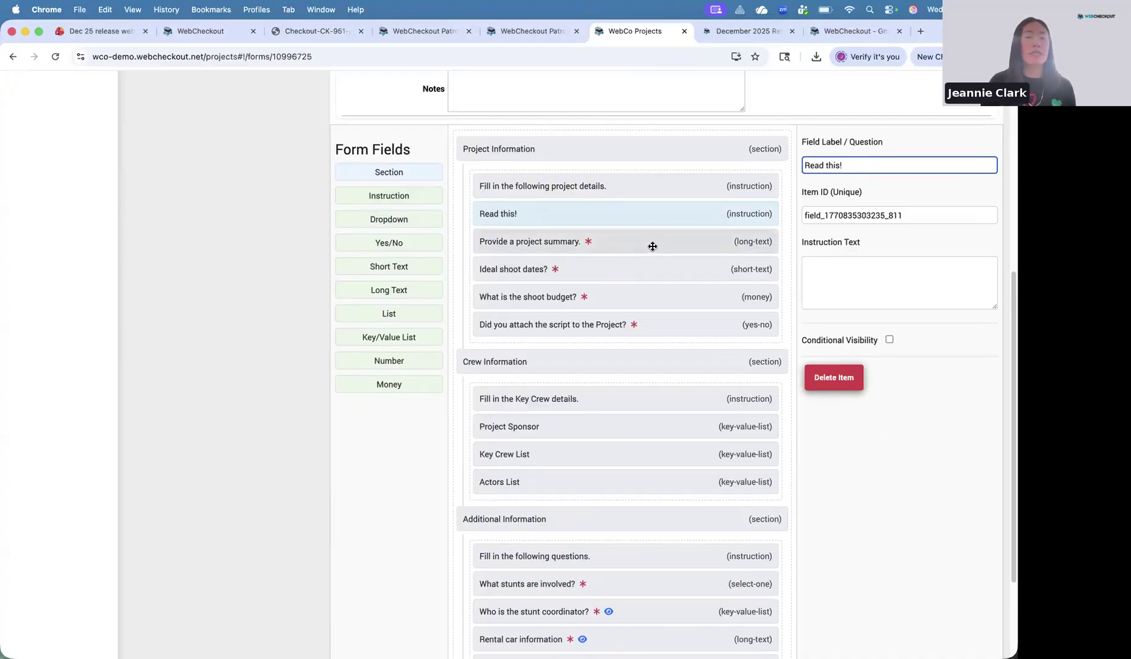
Open the "What stunts are involved?" question in the Additional Information section to view its options, and return to the projects list
scroll(548, 427, "down", 3)
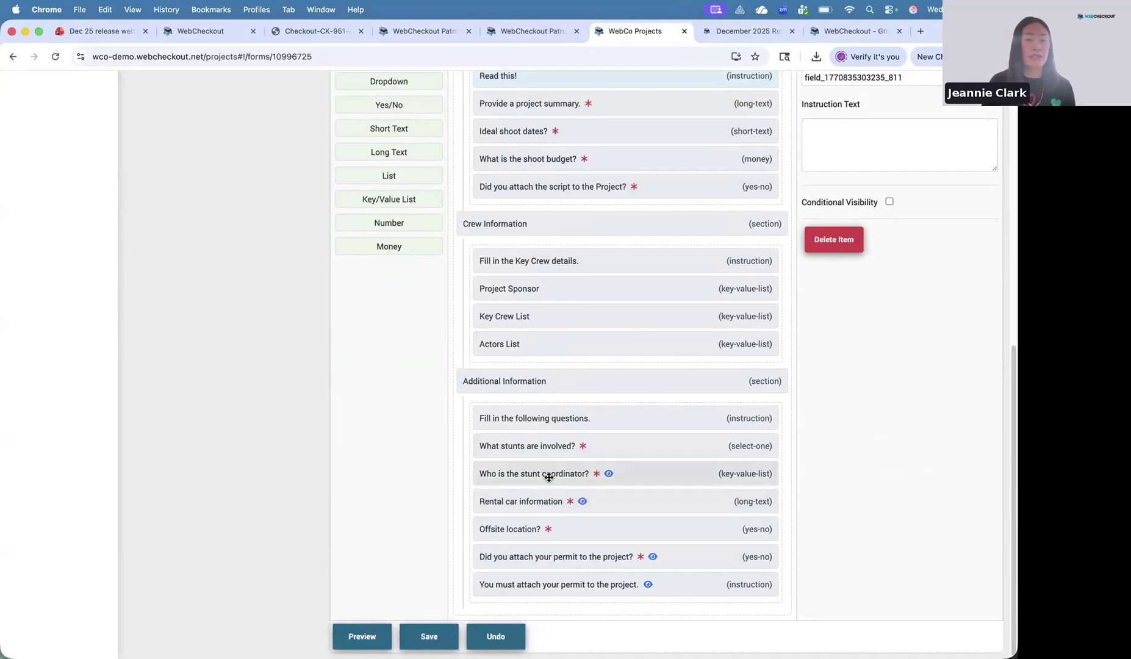
left_click(547, 444)
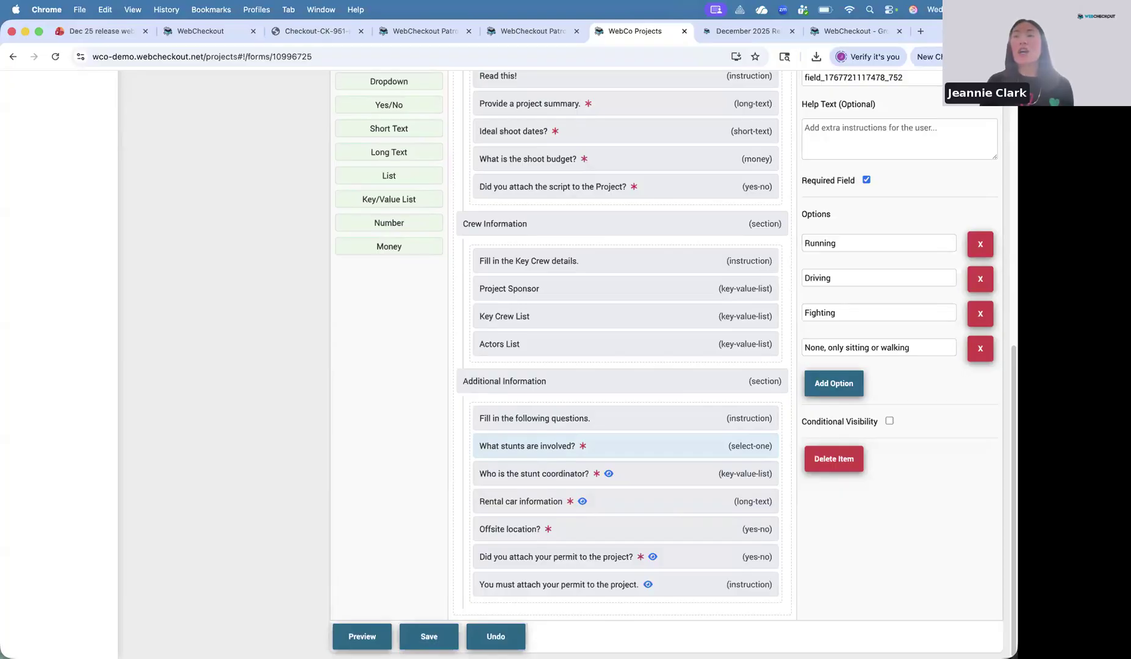
scroll(490, 348, "up", 2)
scroll(492, 339, "up", 10)
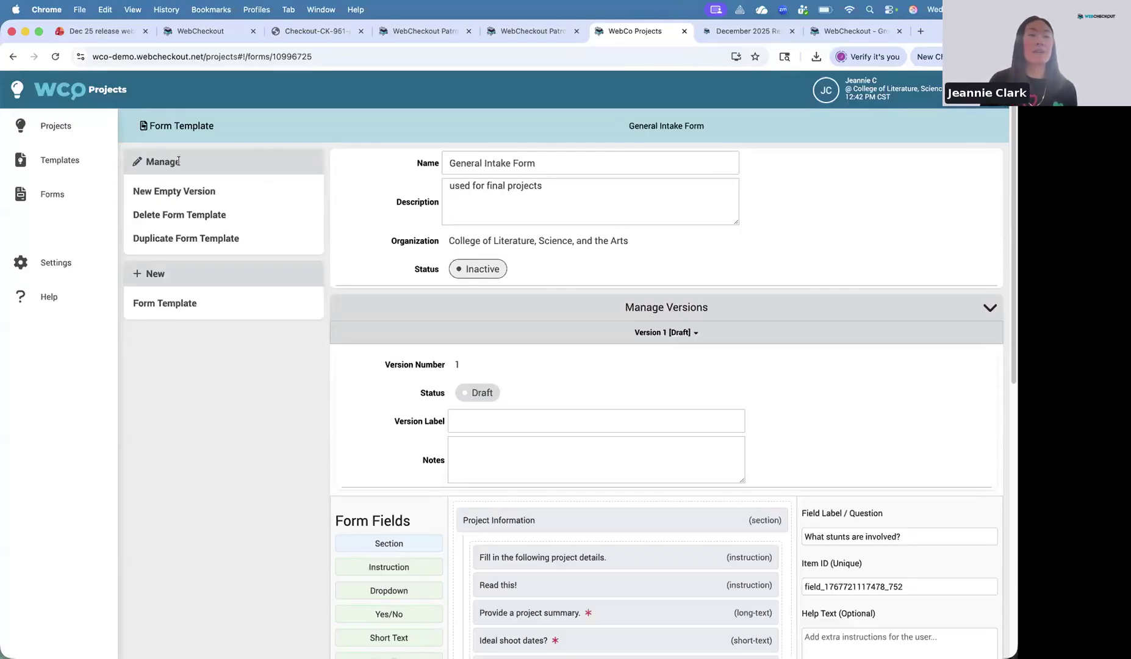
left_click(74, 126)
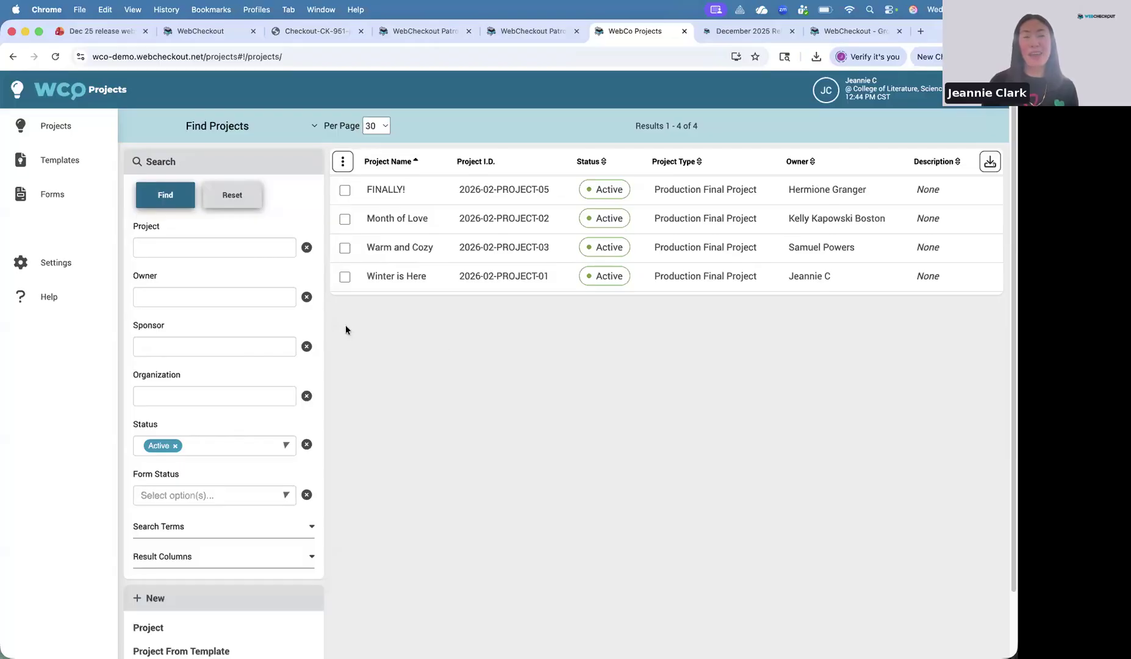
Switch to the release webinar presentation and advance to the June 2026 Roadmap Considerations slide
left_click(110, 34)
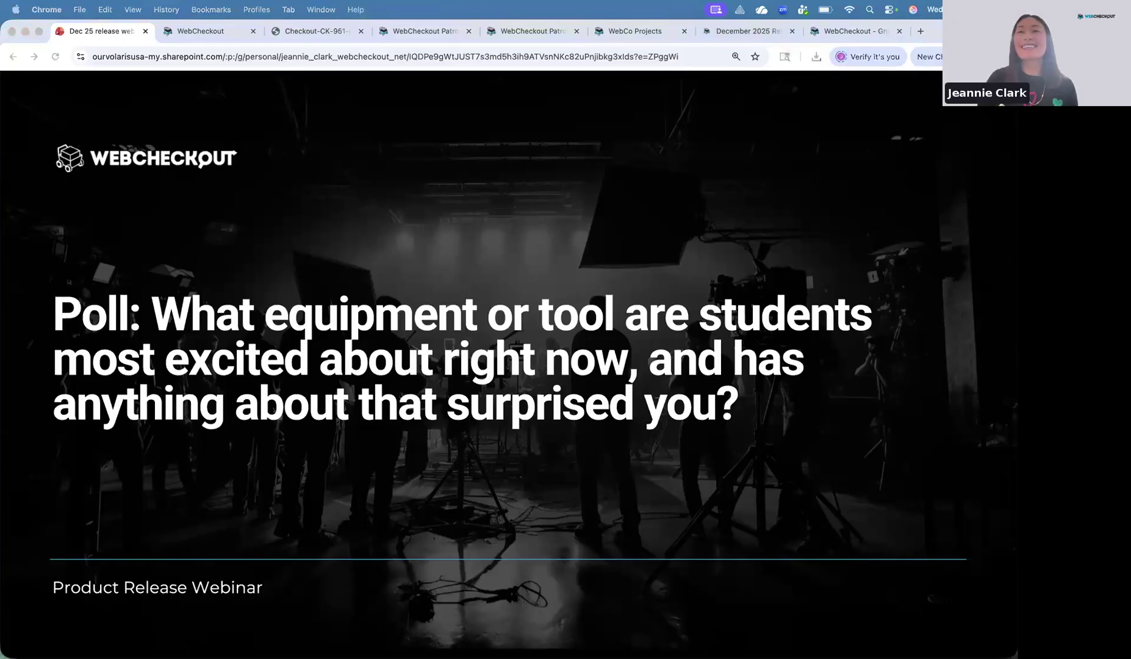
key("Right")
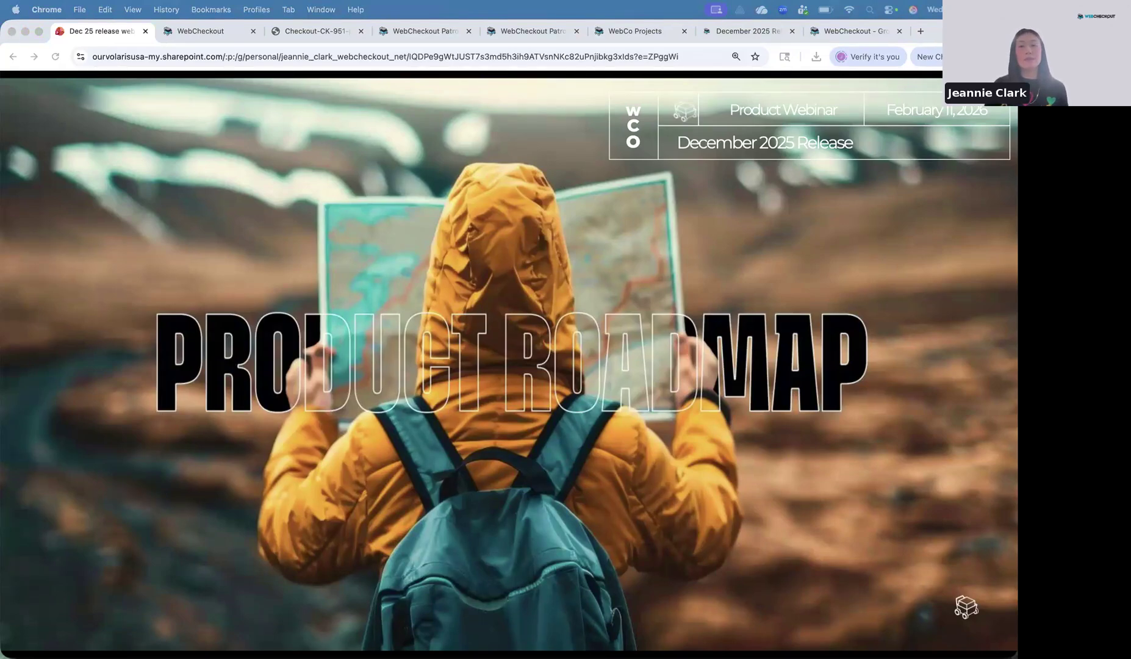
key("Right")
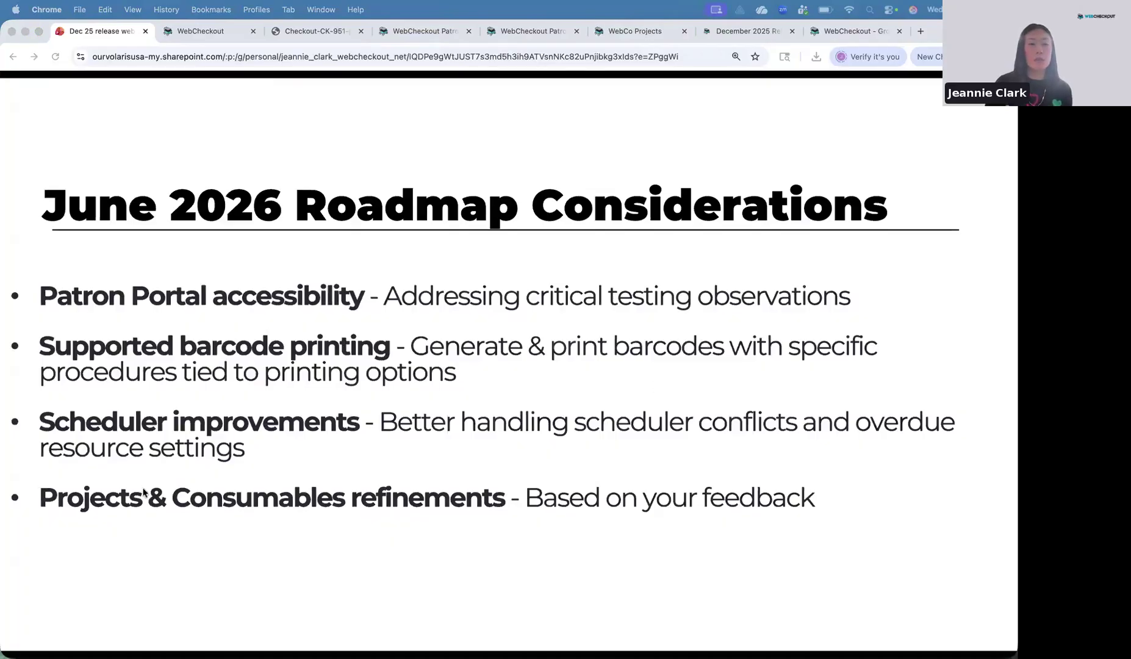
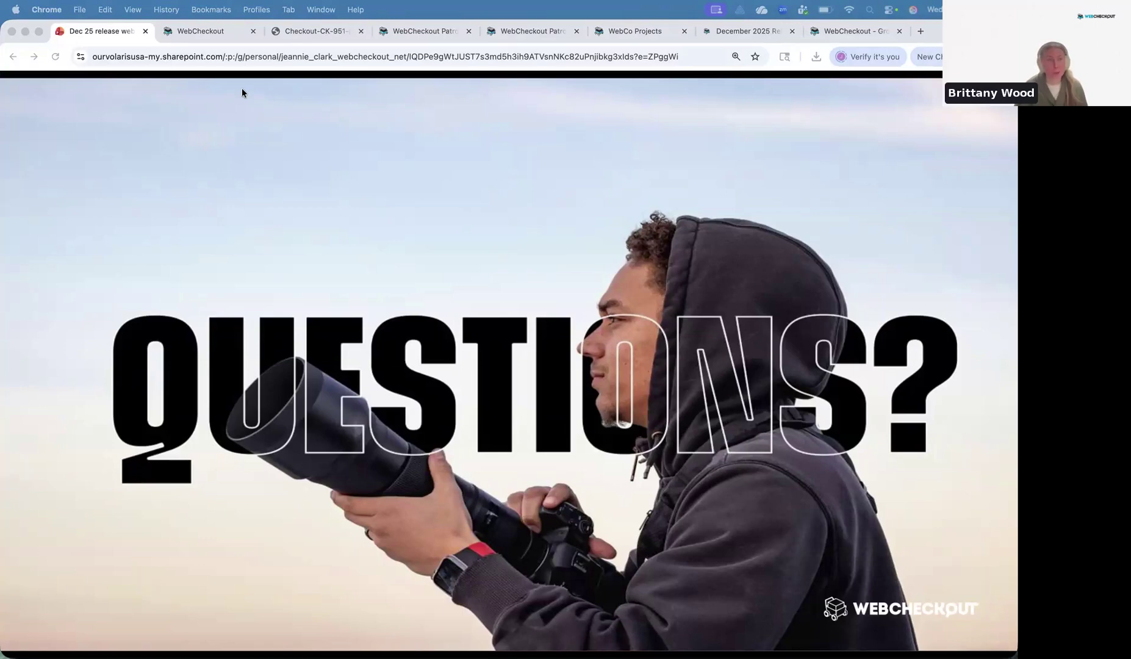
Switch to WebCheckout, view the Manage Consumables list, and show the resource commands with the page enlarged
left_click(212, 36)
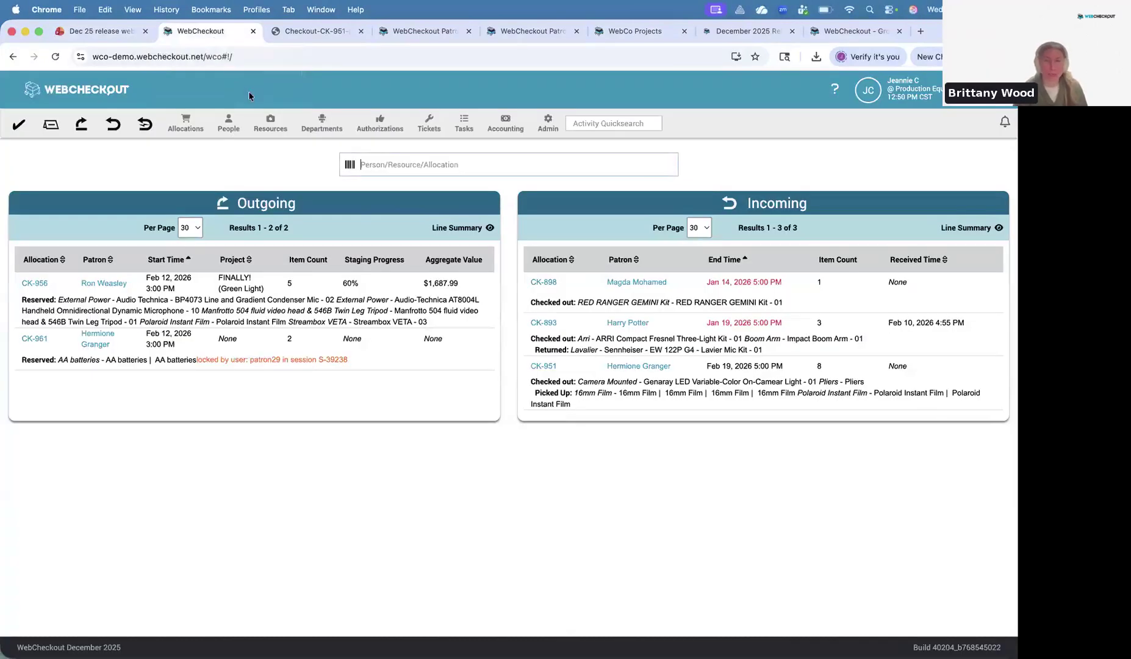
left_click(278, 126)
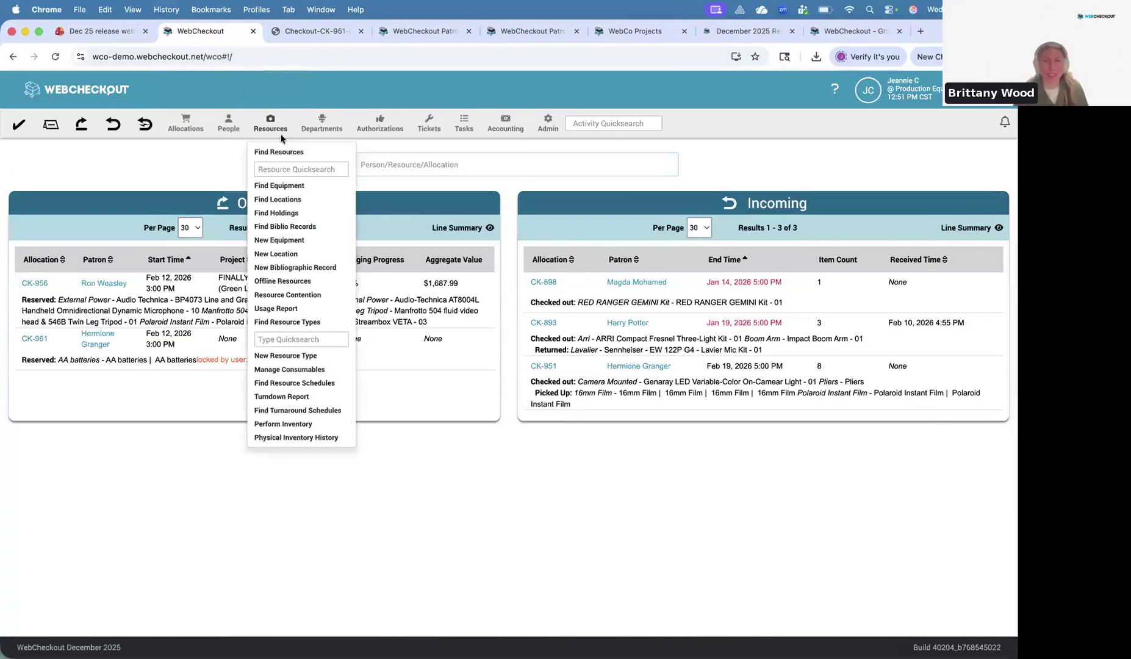
left_click(279, 371)
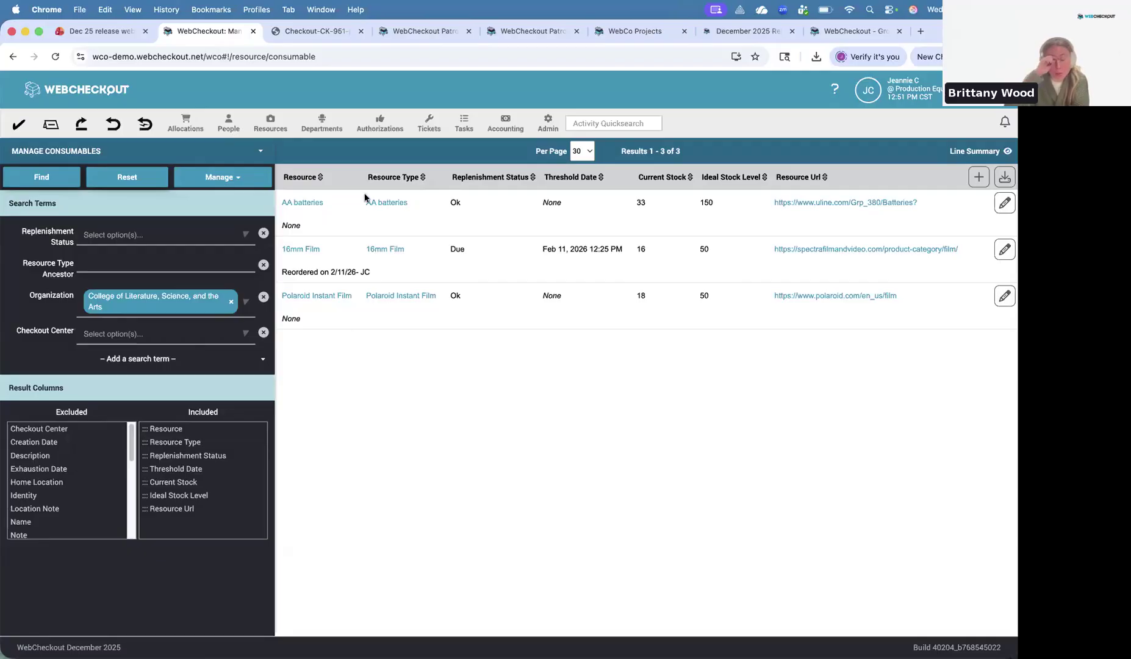
left_click(278, 125)
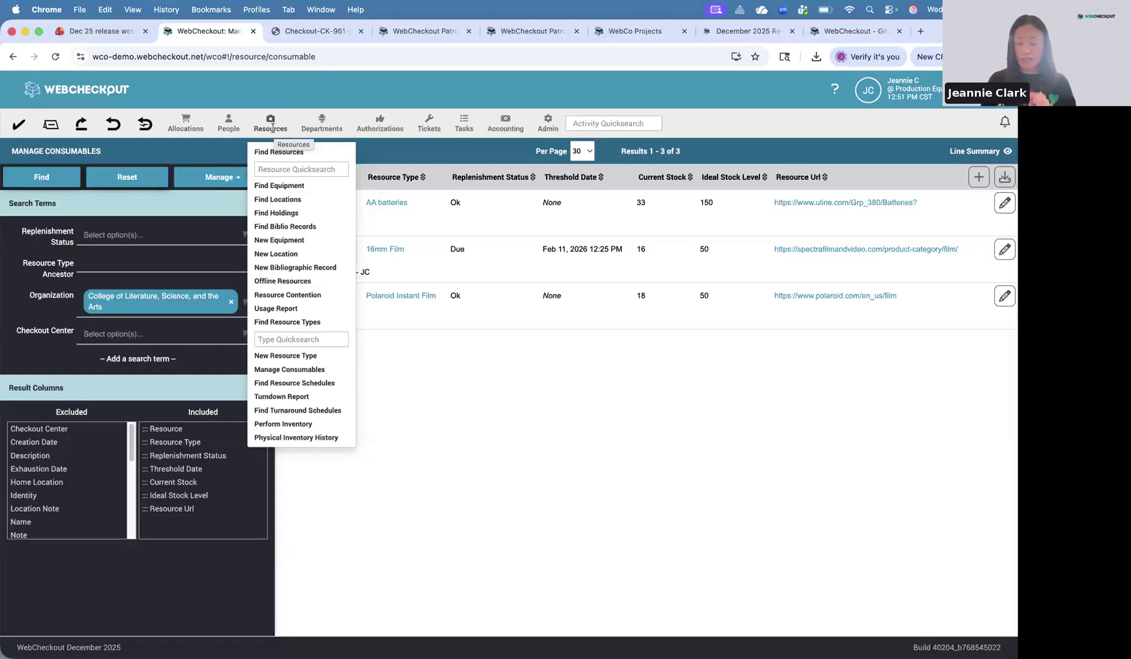
key("super+equal")
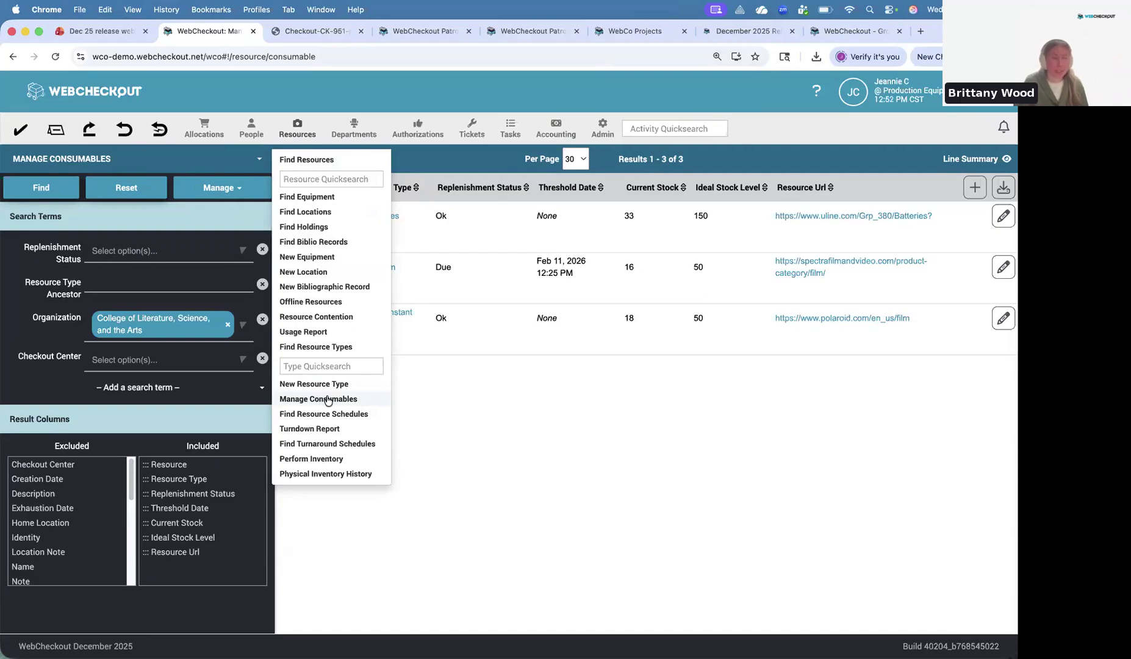
Switch to WebCo Projects and open the Thesis Project Form from the list of form templates
left_click(644, 33)
left_click(37, 202)
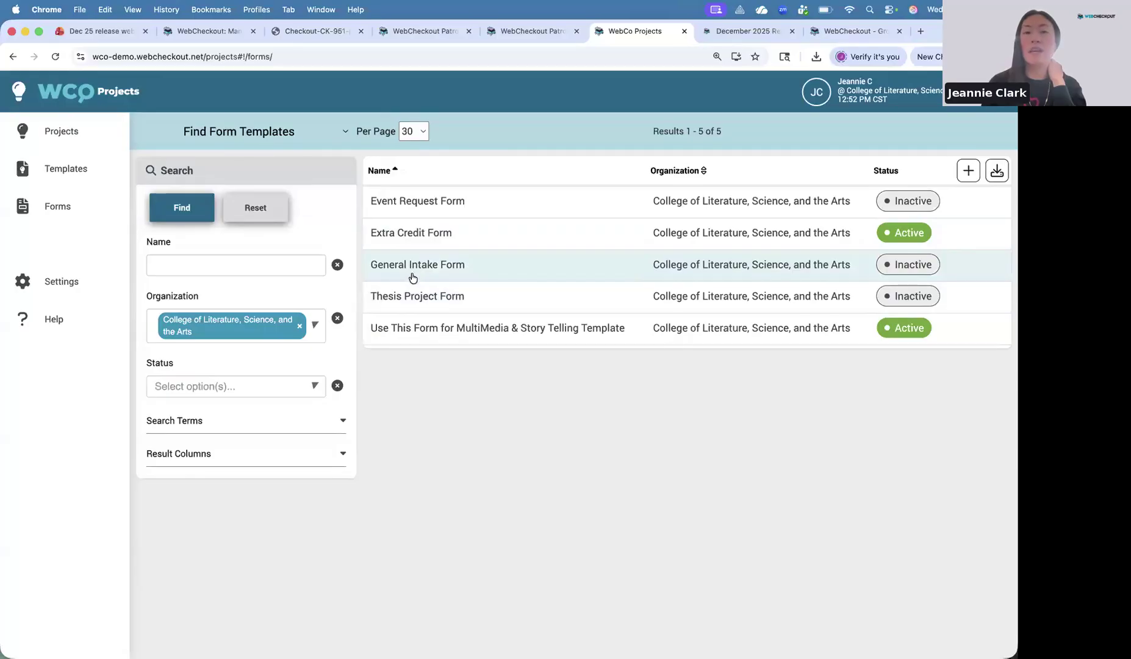
left_click(409, 295)
scroll(542, 401, "down", 3)
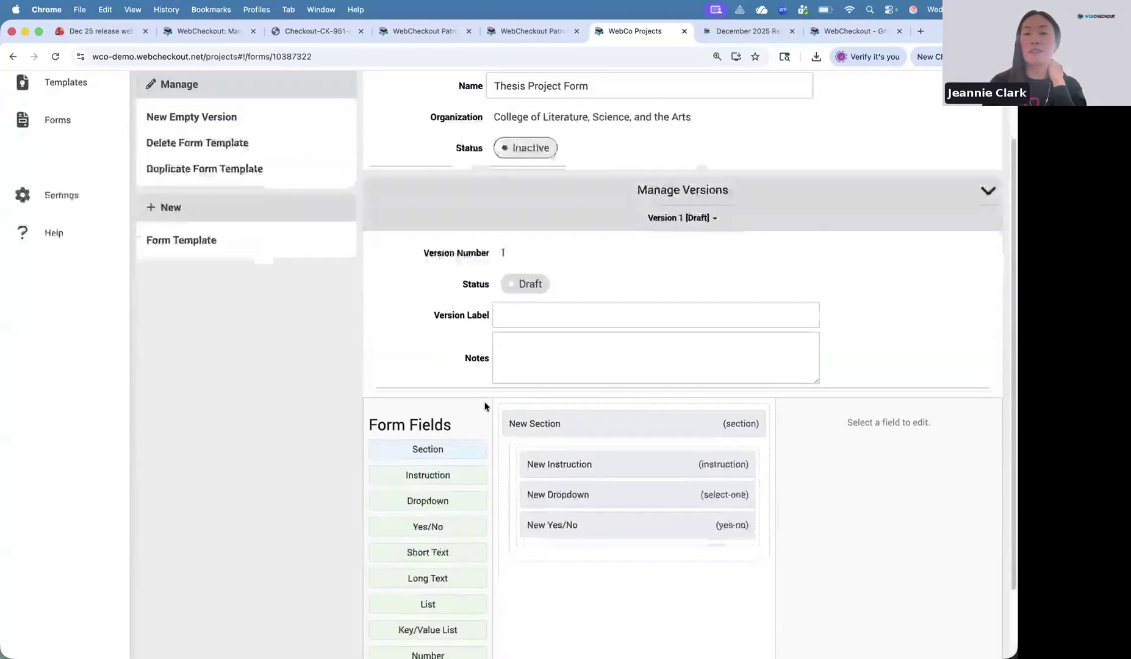
Change the label of the instruction field in the form's section to "Whatever you want displayed!"
left_click(571, 392)
double_click(817, 365)
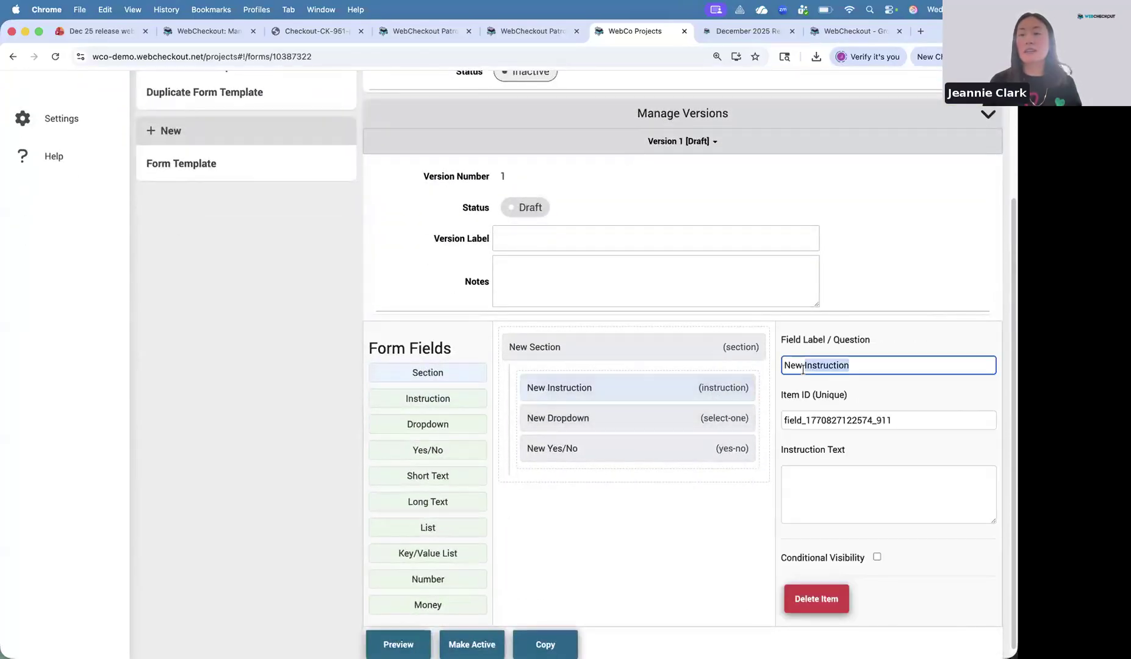
left_click(803, 366)
triple_click(803, 366)
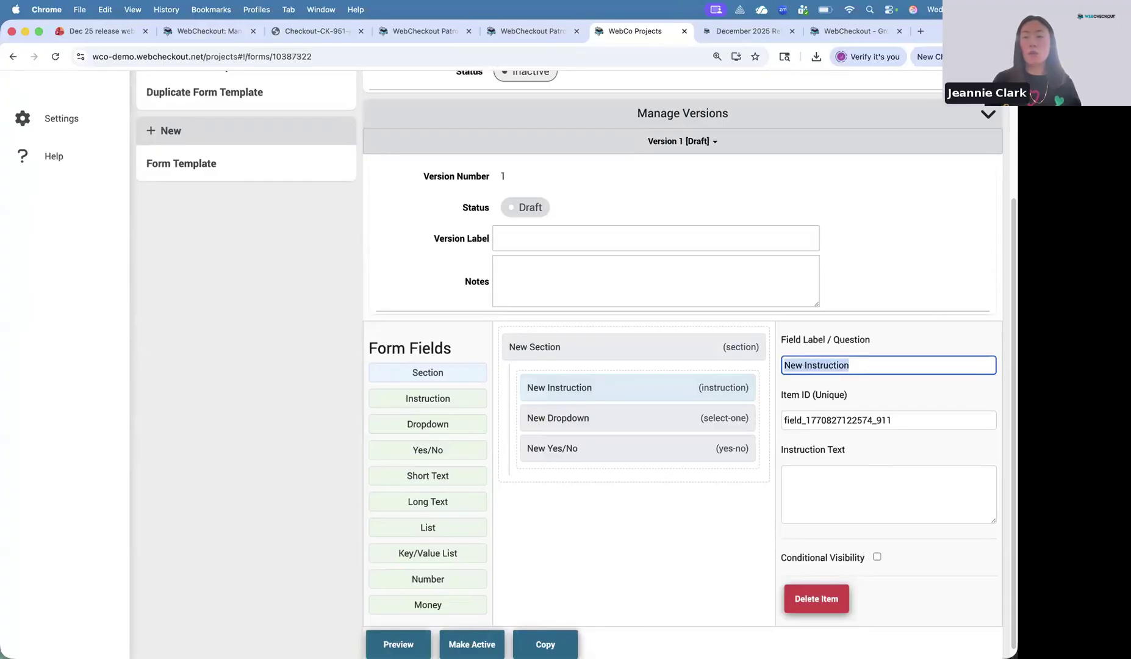
type("Whatever y")
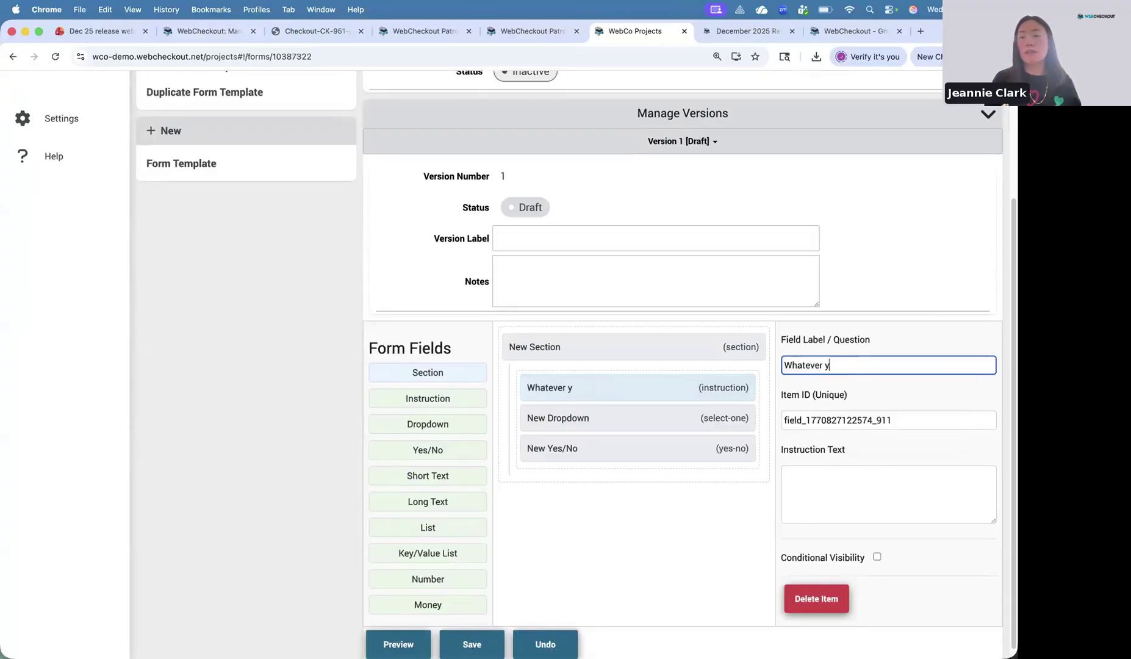
type("ou want disp")
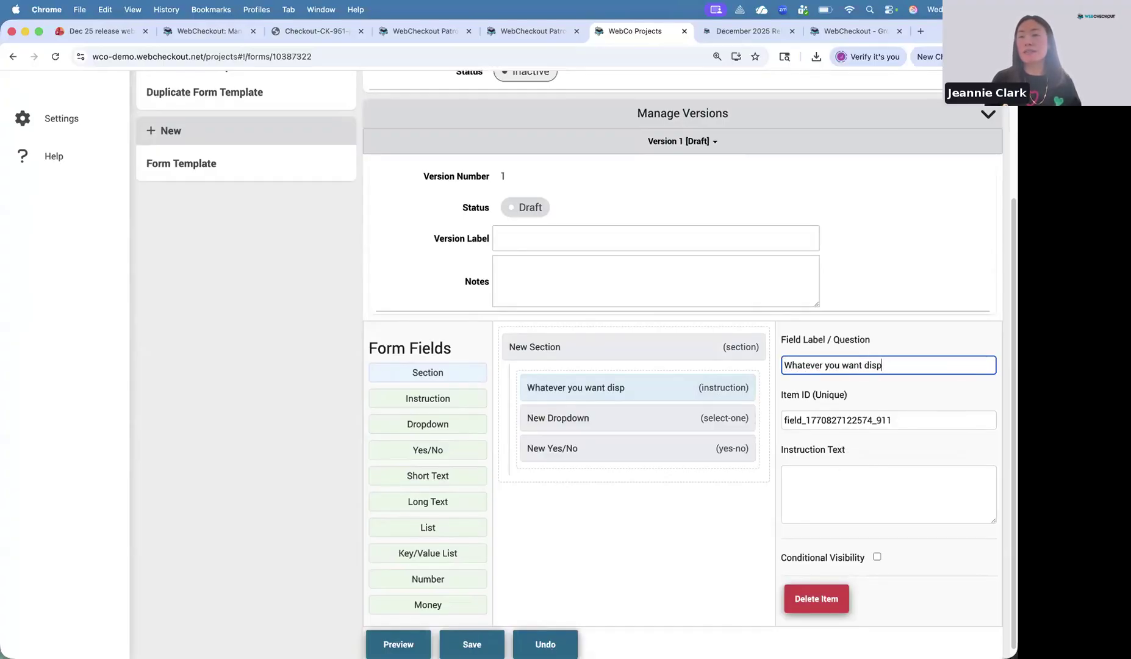
type("layed!")
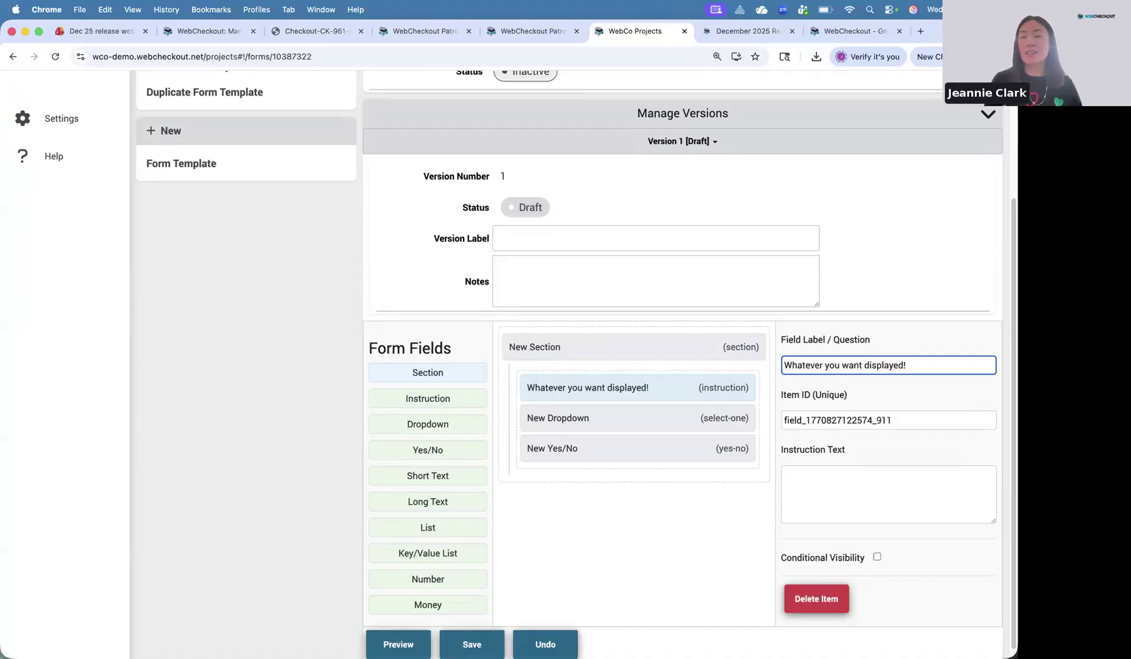
Add two blank options to the New Dropdown field of the Thesis Project Form
left_click(567, 422)
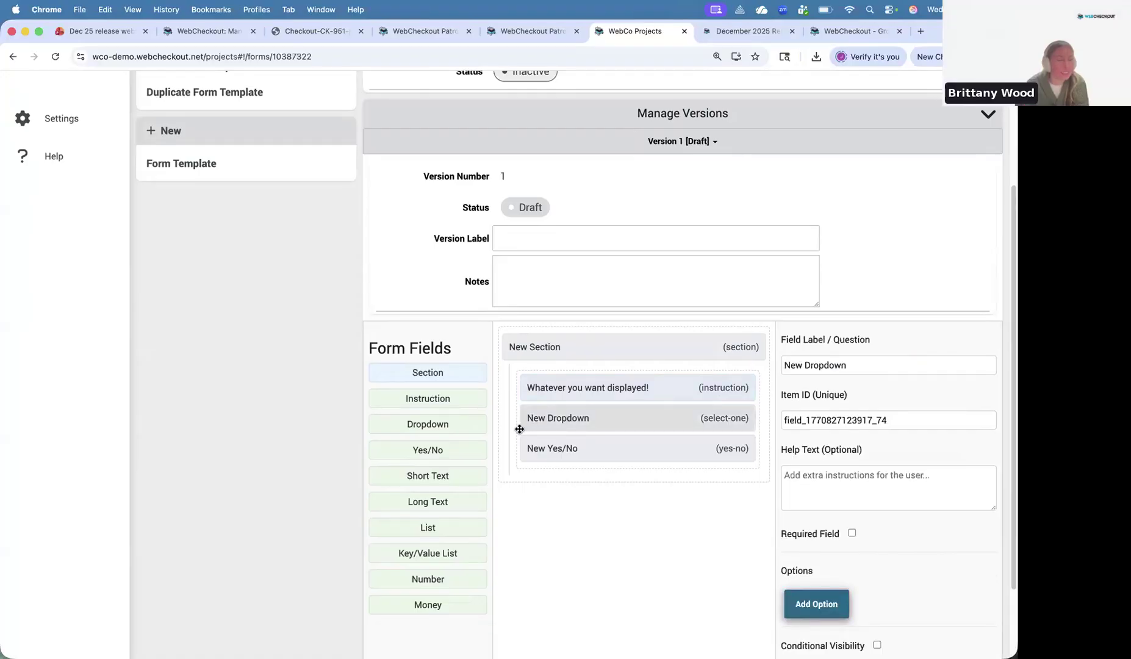
left_click(815, 602)
scroll(821, 549, "down", 3)
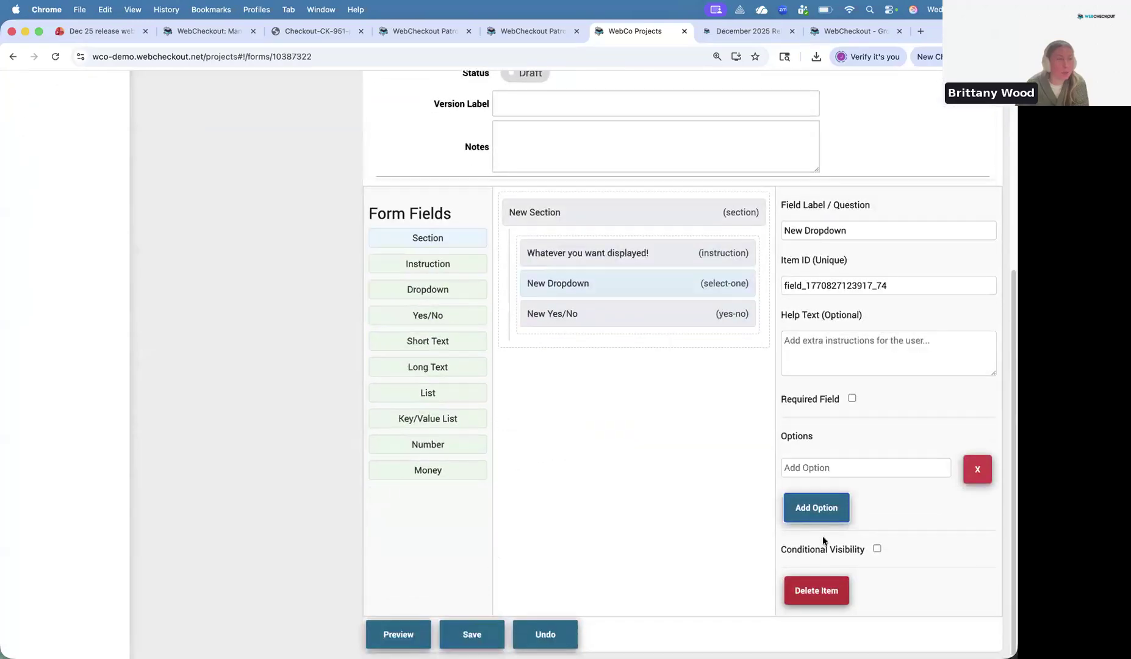
left_click(817, 513)
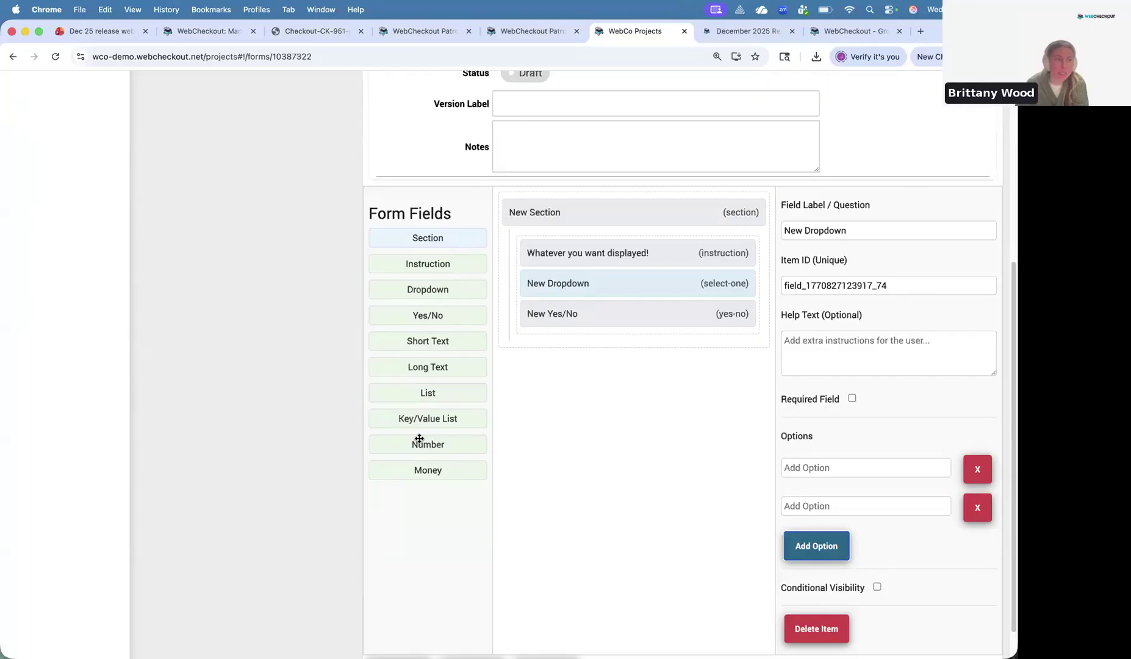
scroll(419, 438, "up", 5)
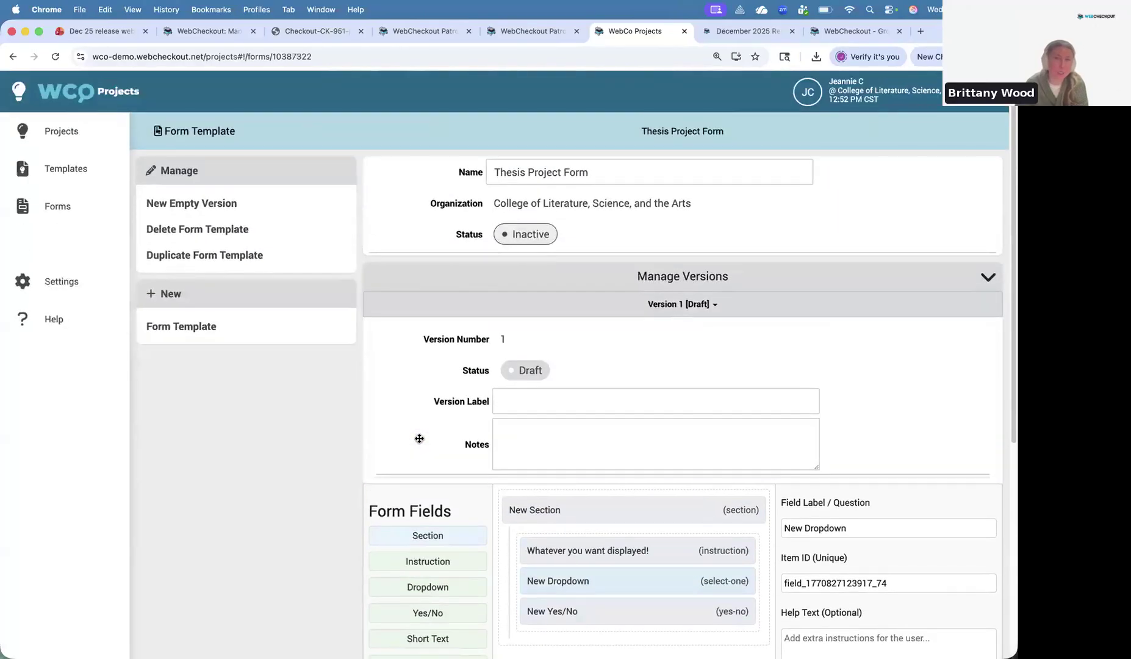
Switch to the Patron Portal and open the patron's list of projects
left_click(386, 34)
scroll(223, 153, "up", 5)
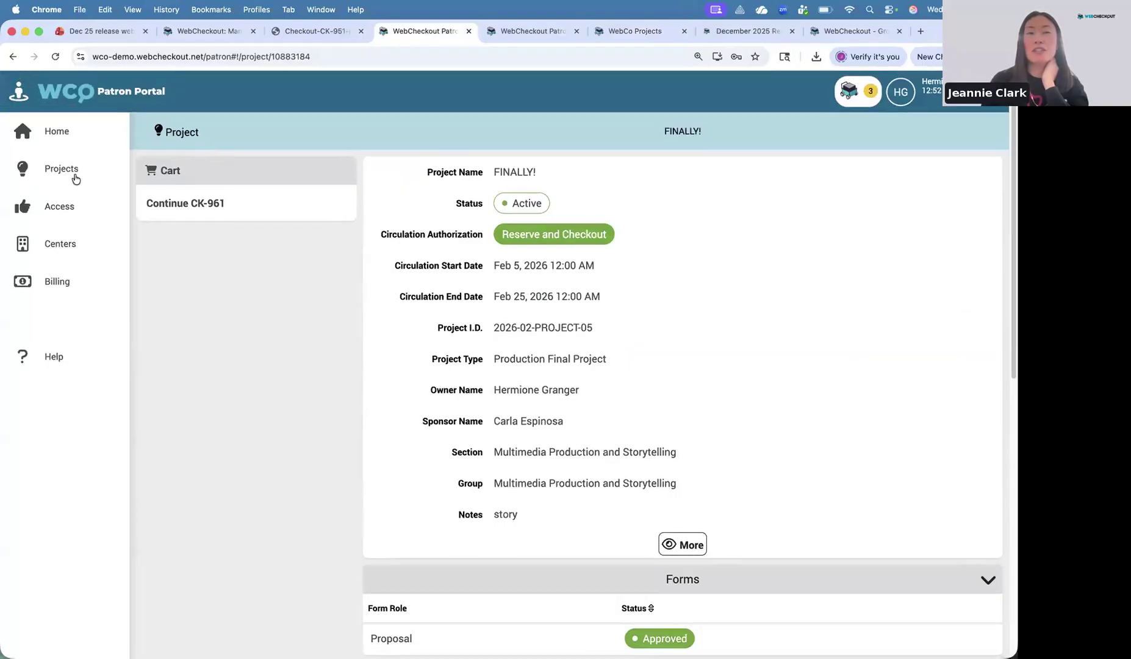
left_click(75, 177)
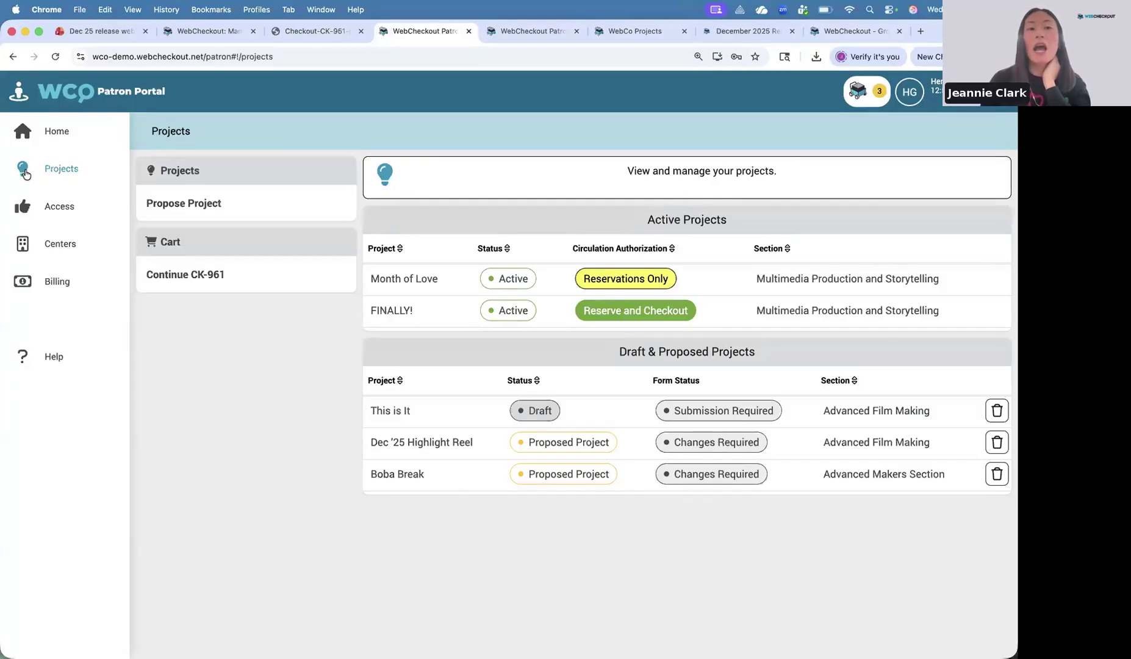
Start a project proposal to view the available sections, and close the dialog without choosing one
left_click(174, 206)
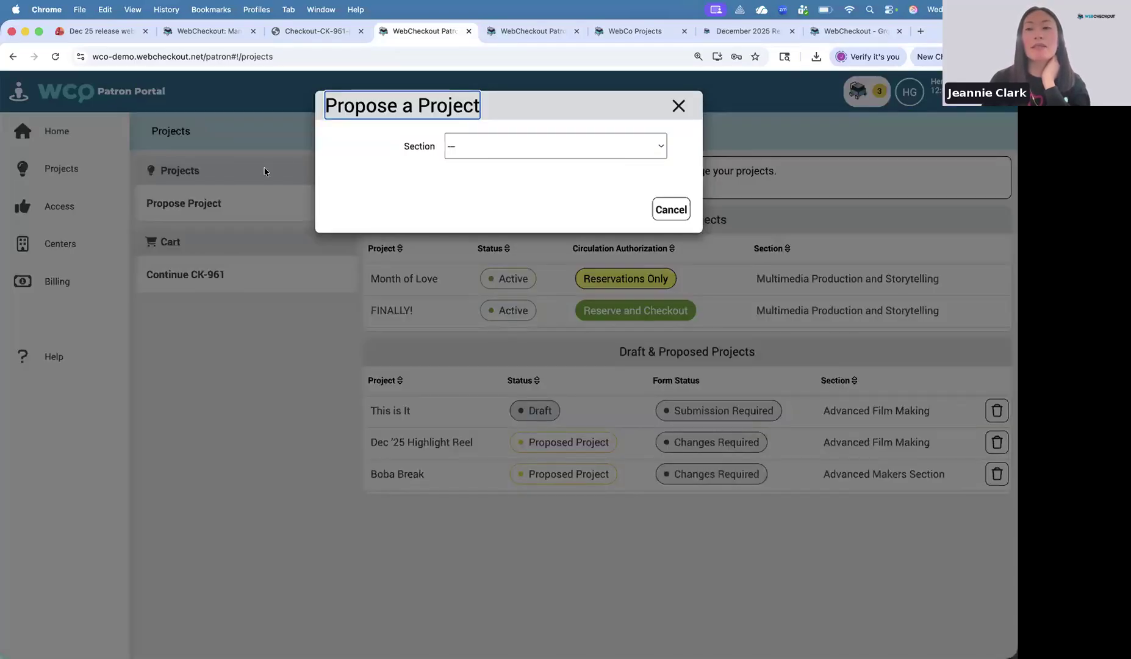
left_click(489, 160)
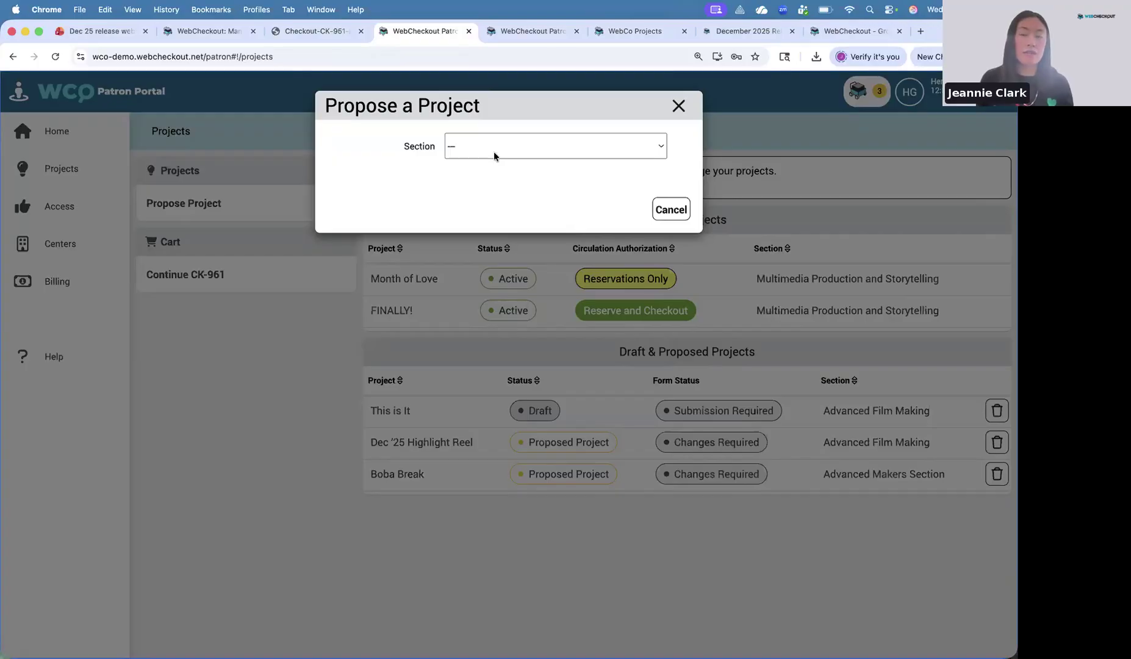
left_click(495, 147)
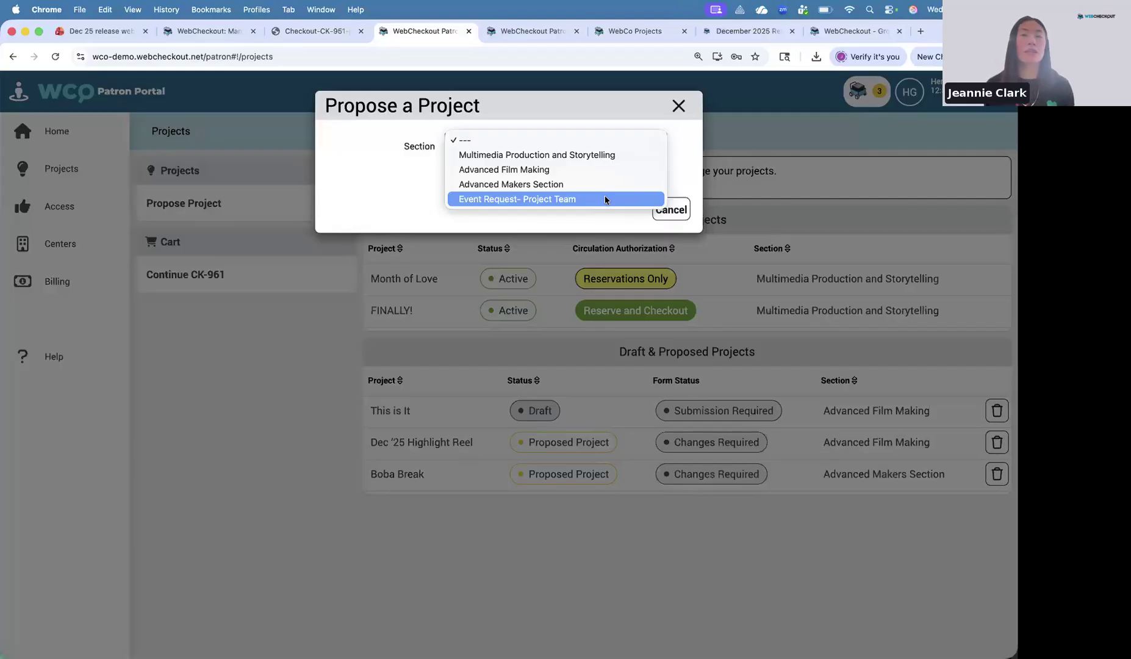
left_click(679, 110)
left_click(679, 110)
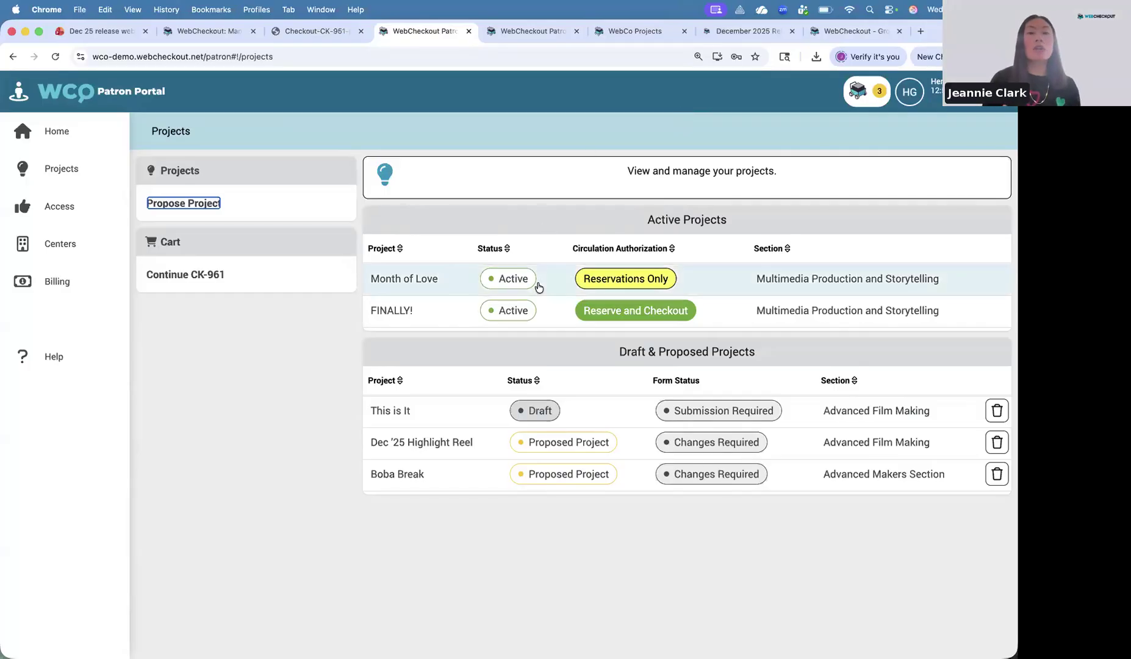
Open the active FINALLY! project and download its attachments Script.docx and This is an attachment.docx
left_click(435, 317)
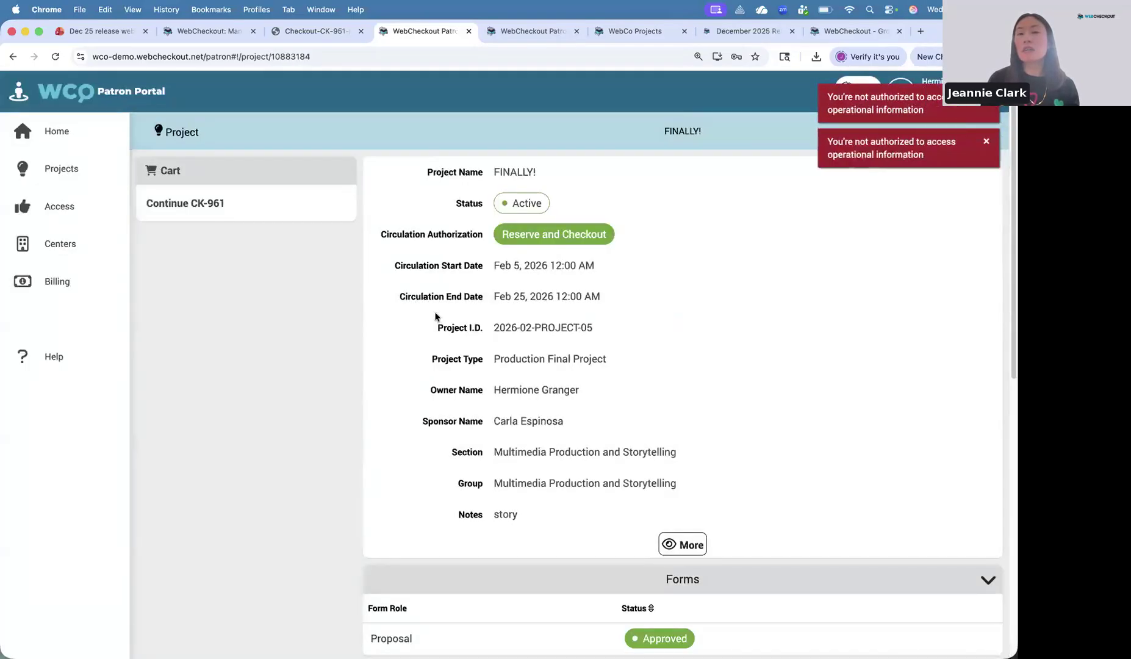
scroll(606, 255, "down", 5)
scroll(606, 255, "down", 5)
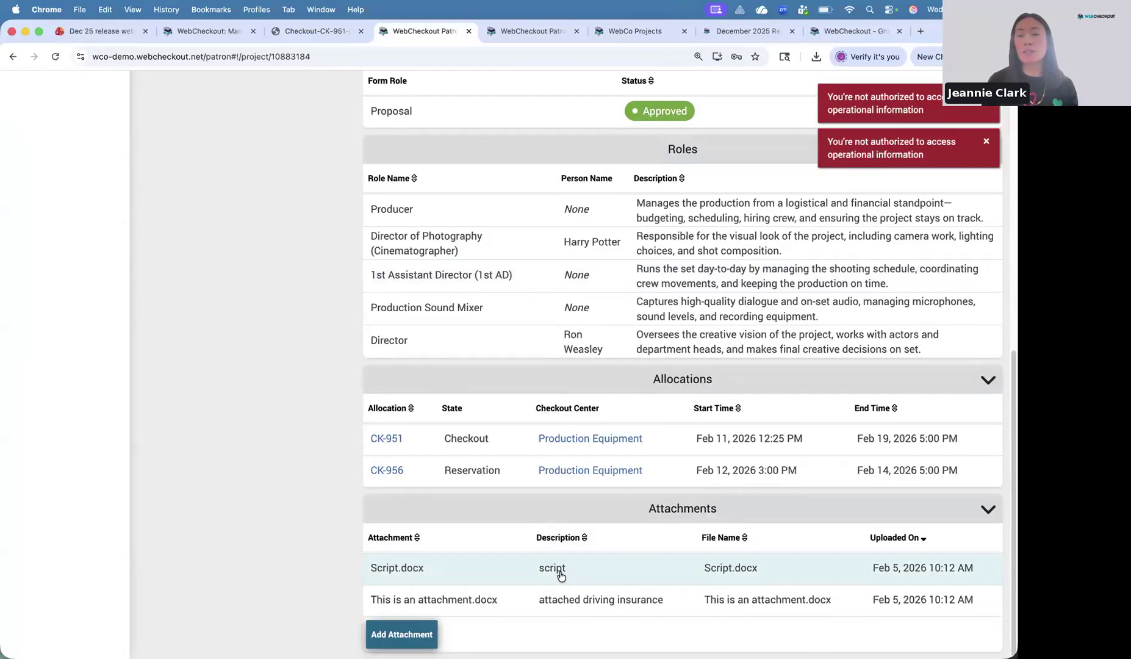
left_click(421, 578)
left_click(431, 604)
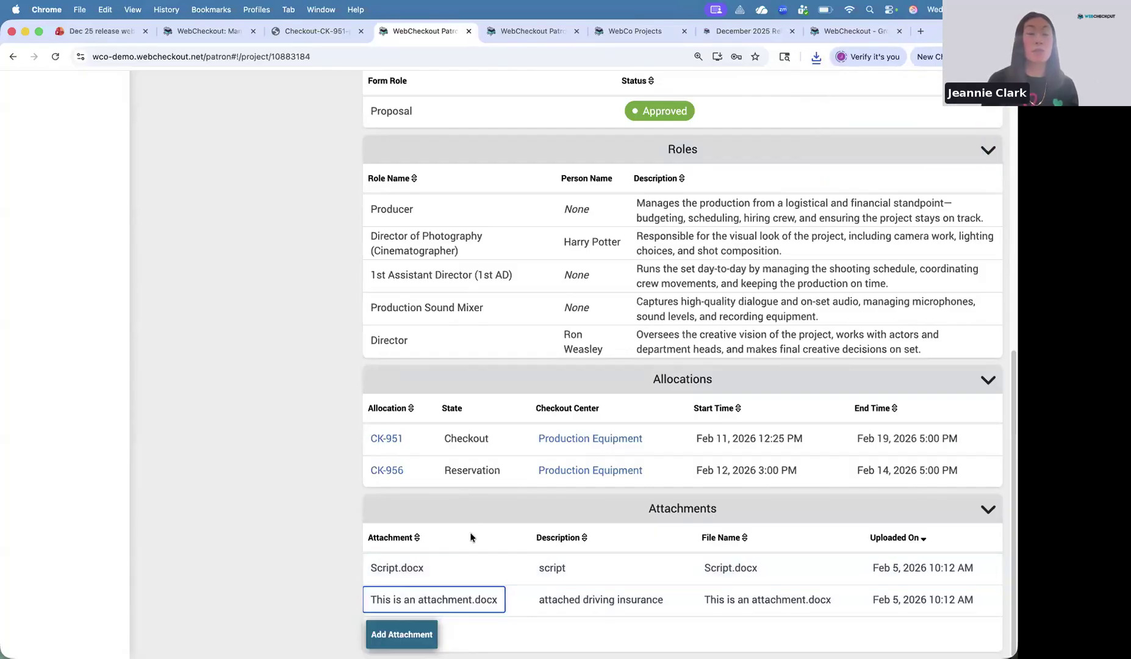
Open the approved Proposal form of the FINALLY! project to view the reviewer's summary and the answers
scroll(550, 434, "up", 5)
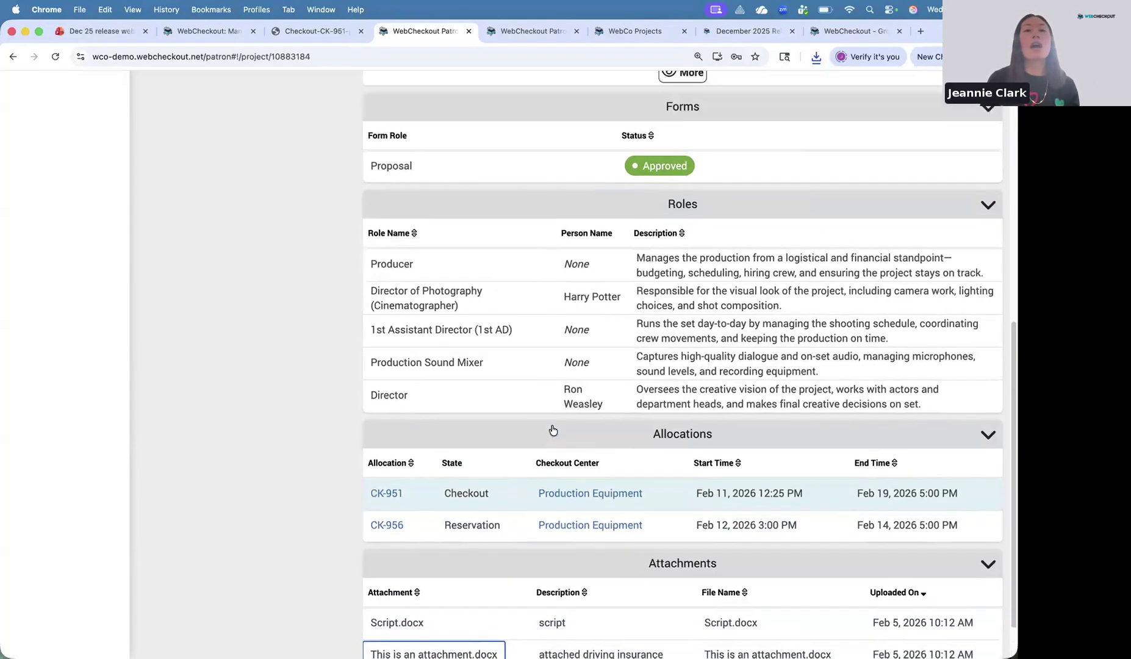
left_click(656, 248)
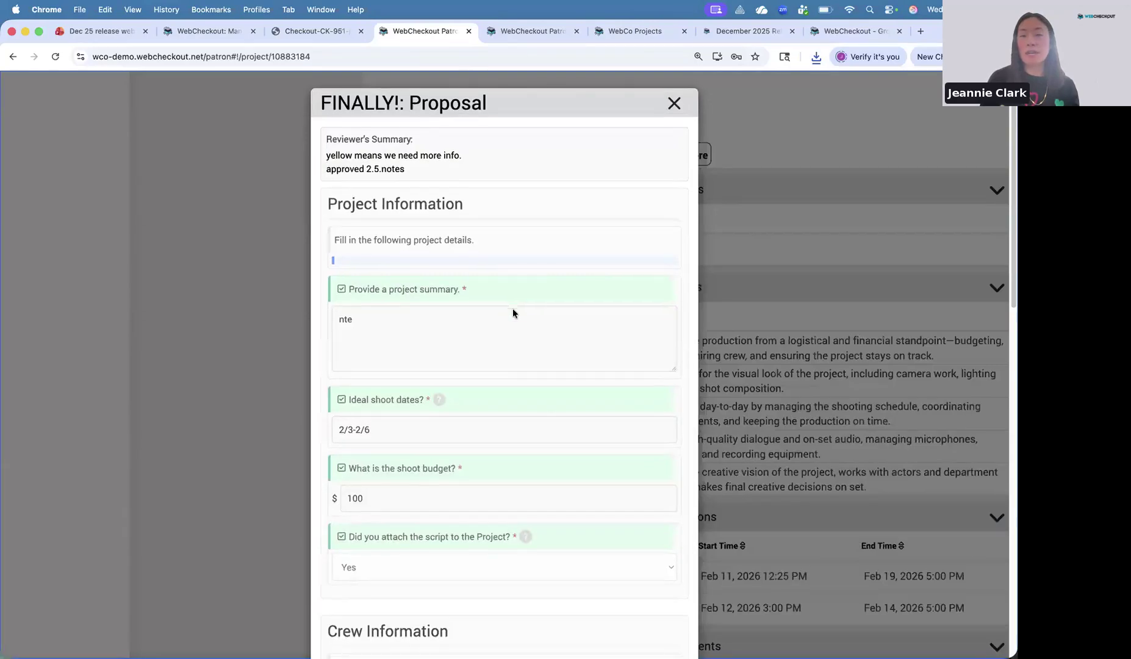
Look through the Project Information and Crew Information answers in the FINALLY! proposal, and close the form
scroll(513, 310, "down", 3)
scroll(513, 313, "down", 1)
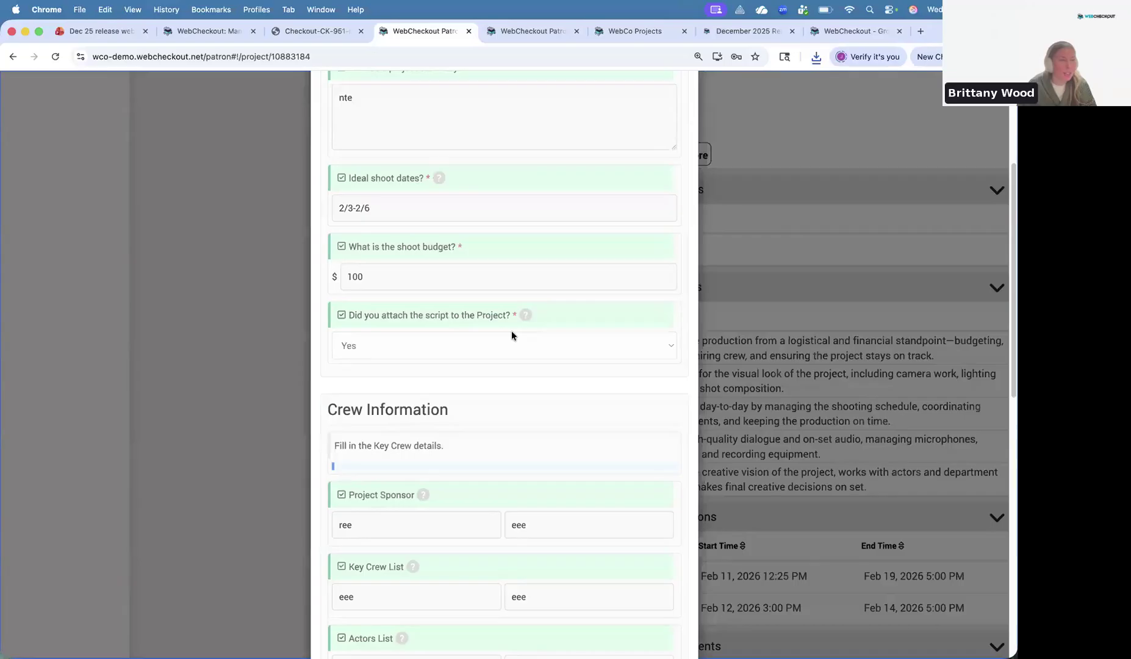
scroll(531, 320, "up", 5)
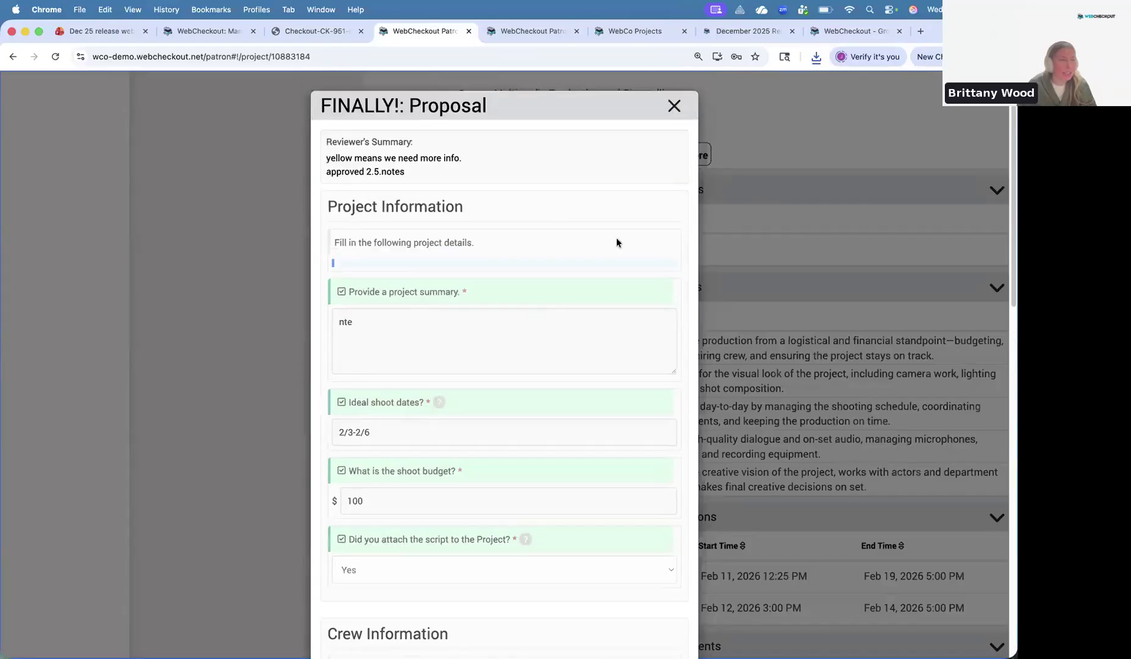
left_click(674, 106)
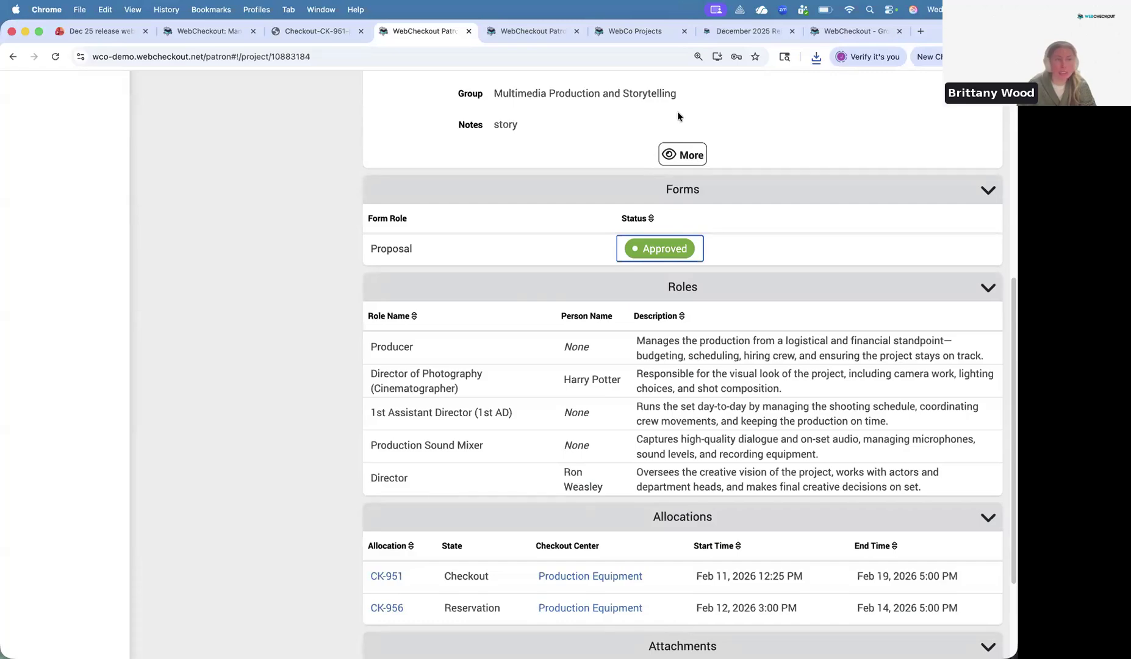
Examine the FINALLY! project's roles, allocations and attachments, and check its section and project name fields
scroll(479, 244, "down", 3)
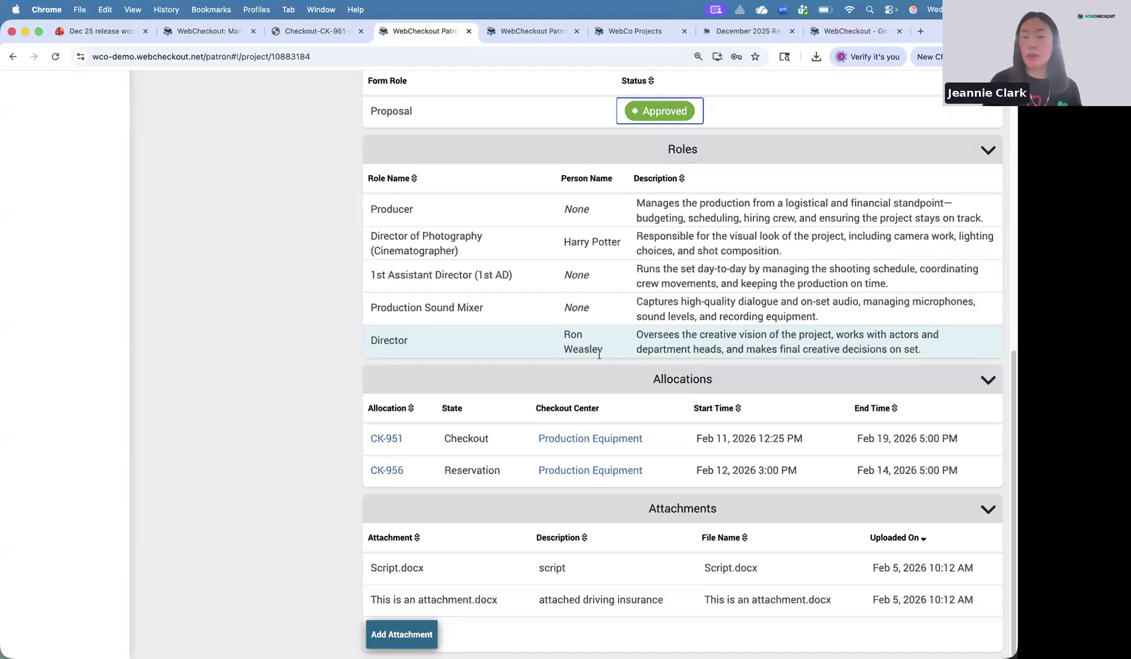
scroll(599, 354, "up", 10)
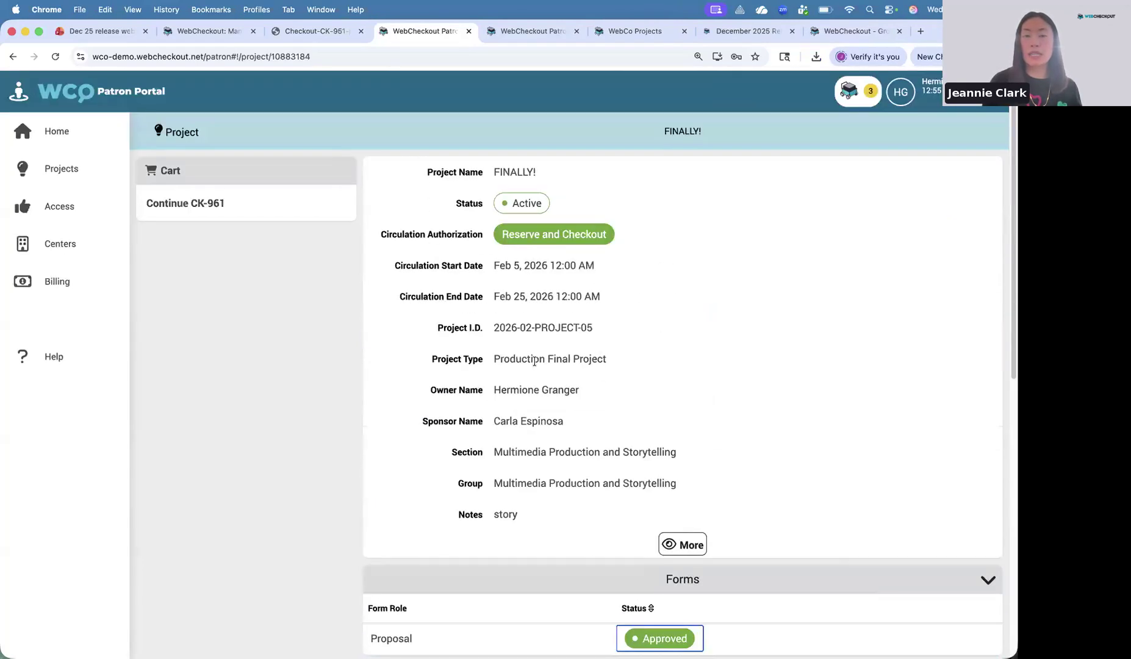
left_click(644, 458)
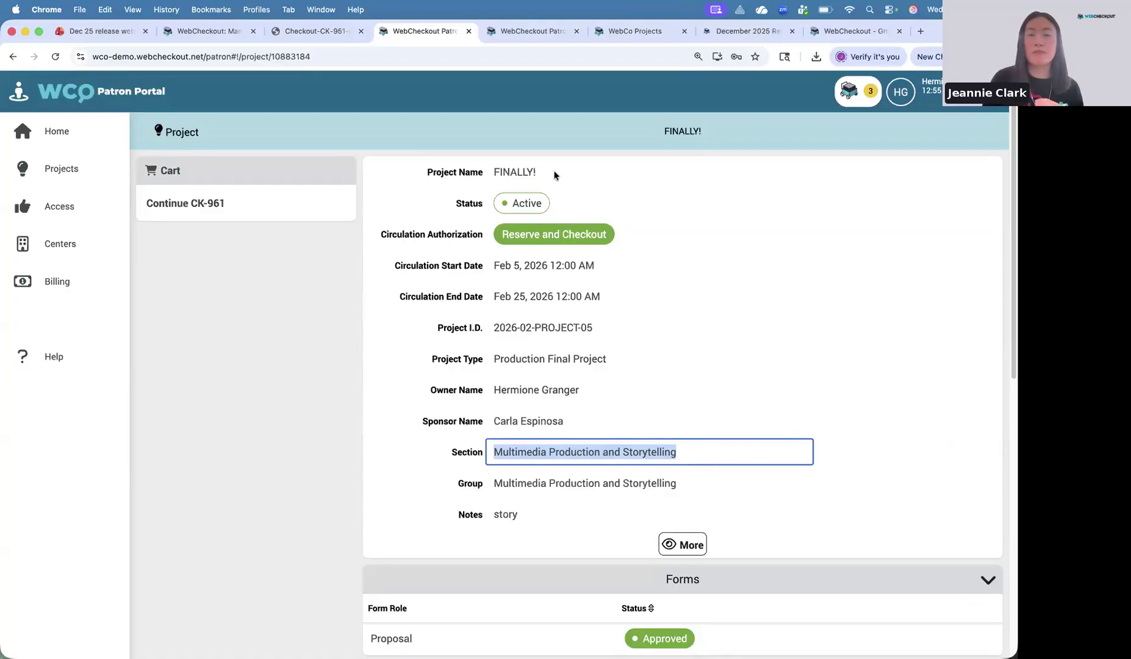
left_click(494, 173)
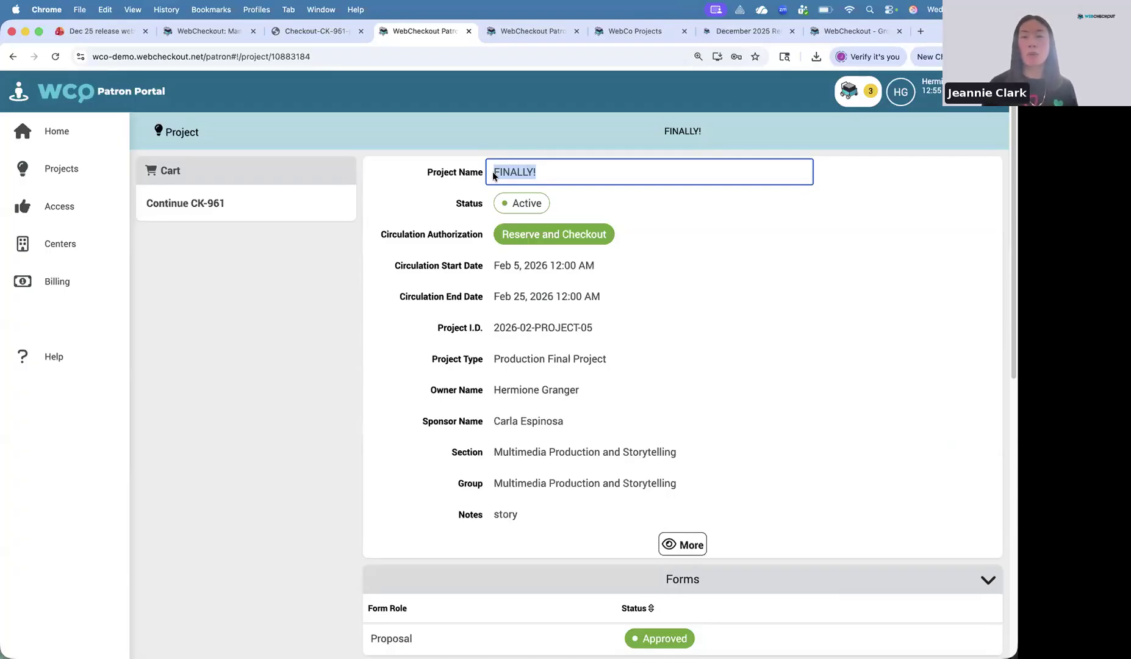
scroll(503, 160, "down", 1)
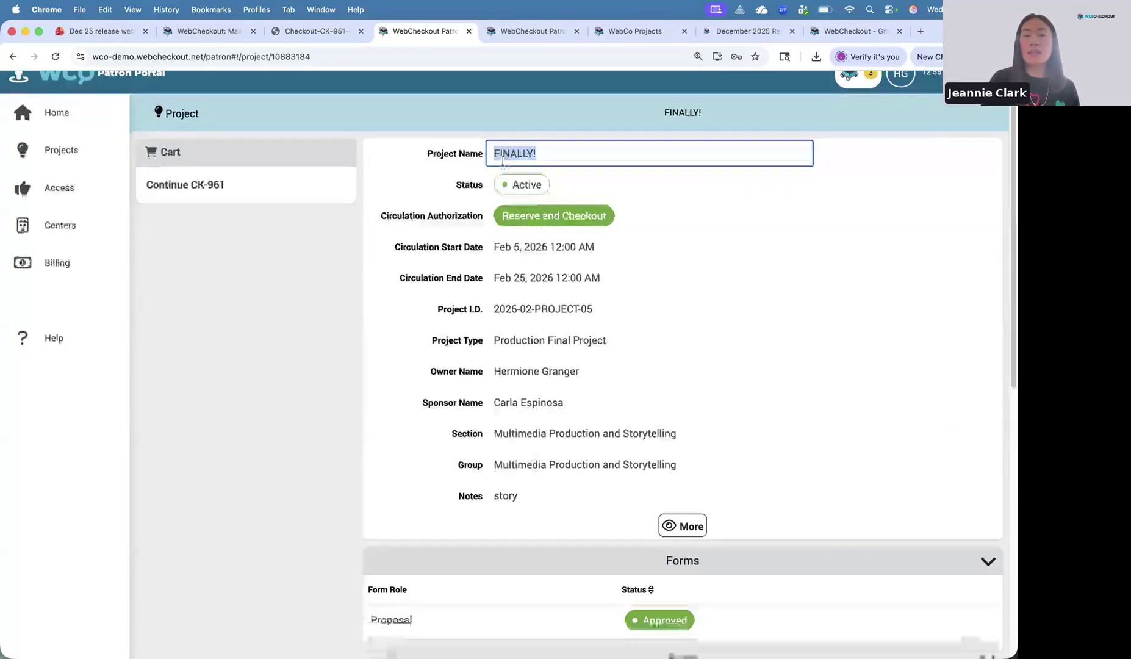
scroll(504, 157, "down", 5)
Switch to the other patron's portal session, cancel the open project proposal, and open the active FINALLY! project
left_click(527, 39)
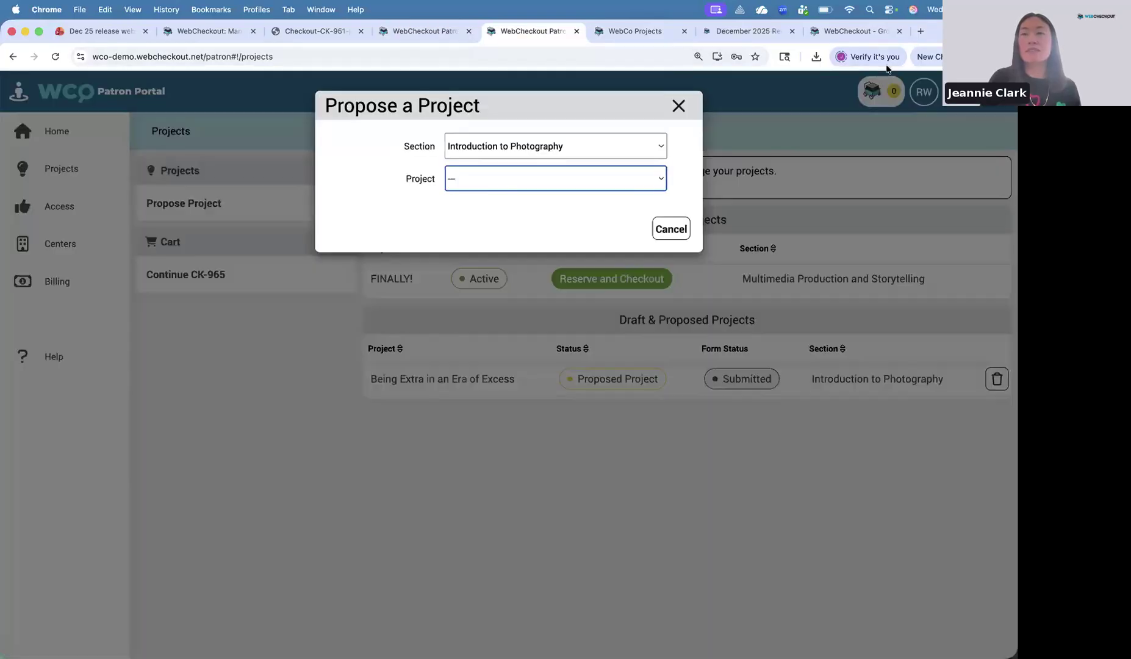
left_click(684, 230)
left_click(428, 283)
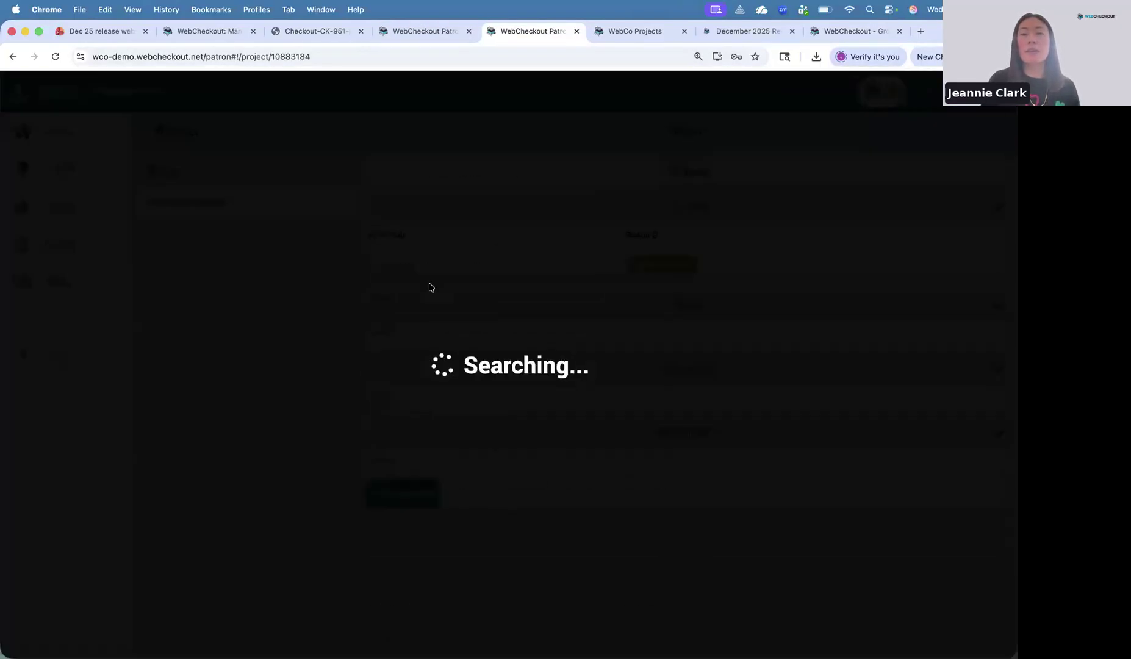
Examine the roles, allocations and attachments available to this patron in the FINALLY! project, and return to the webinar slides
scroll(435, 308, "down", 1)
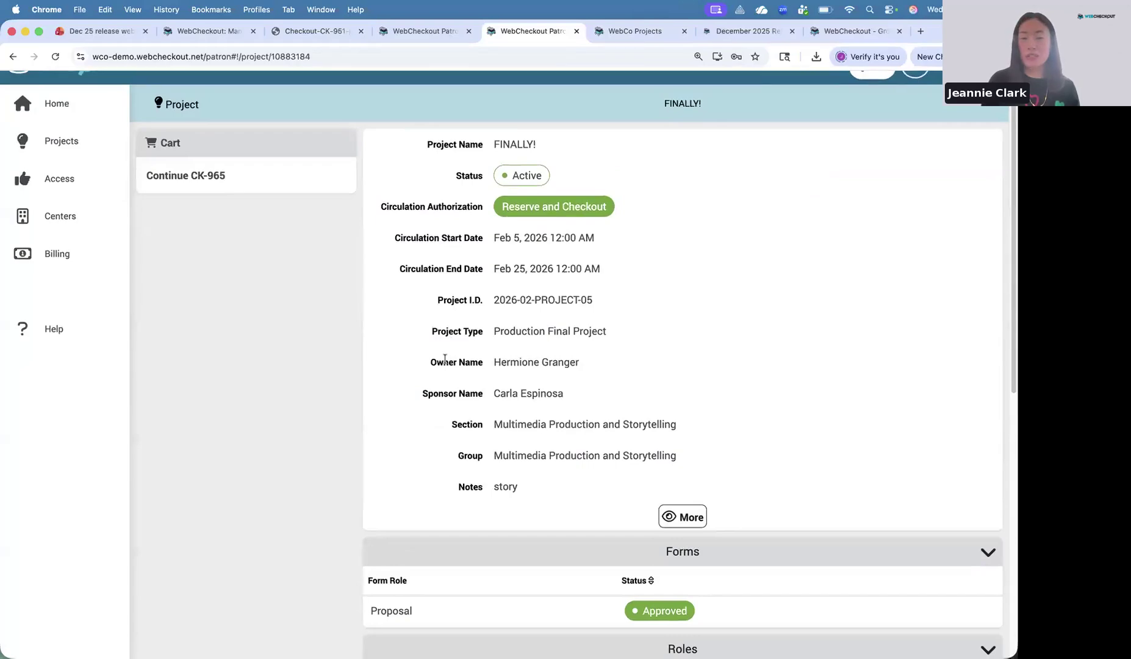
scroll(445, 359, "down", 7)
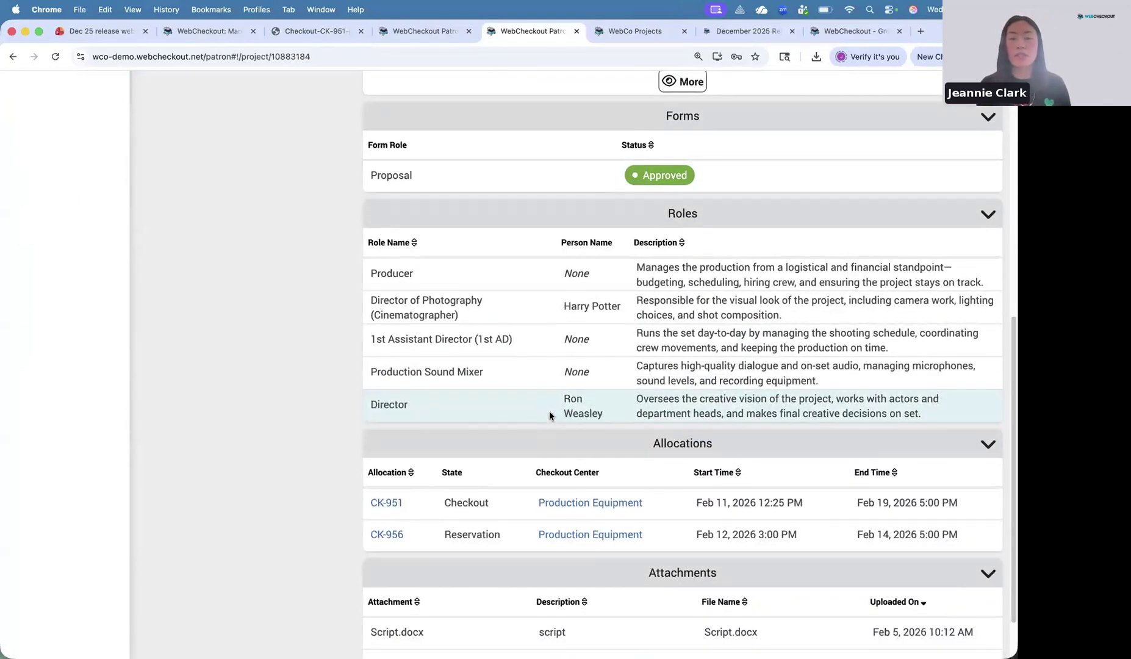
scroll(500, 561, "down", 1)
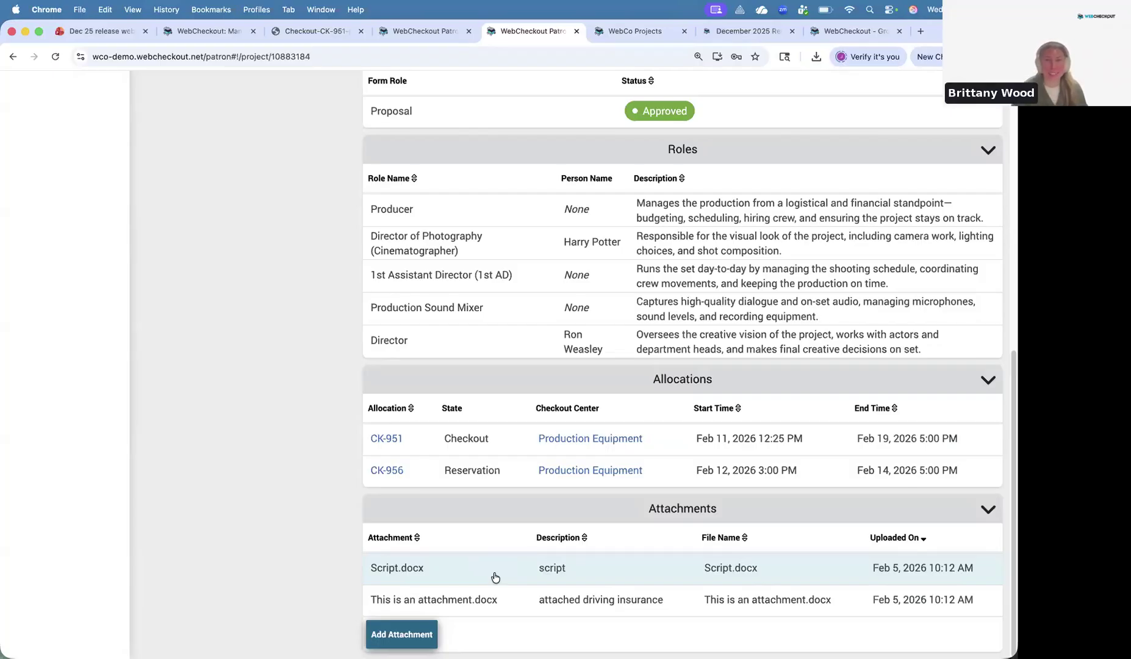
scroll(294, 522, "up", 5)
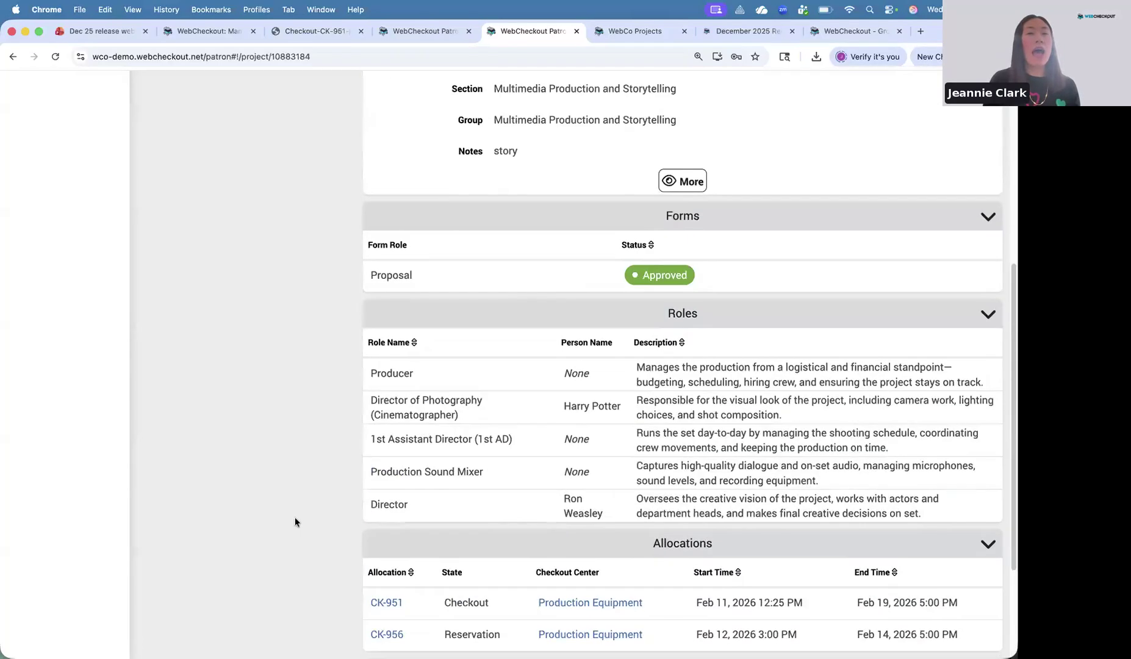
scroll(295, 522, "up", 5)
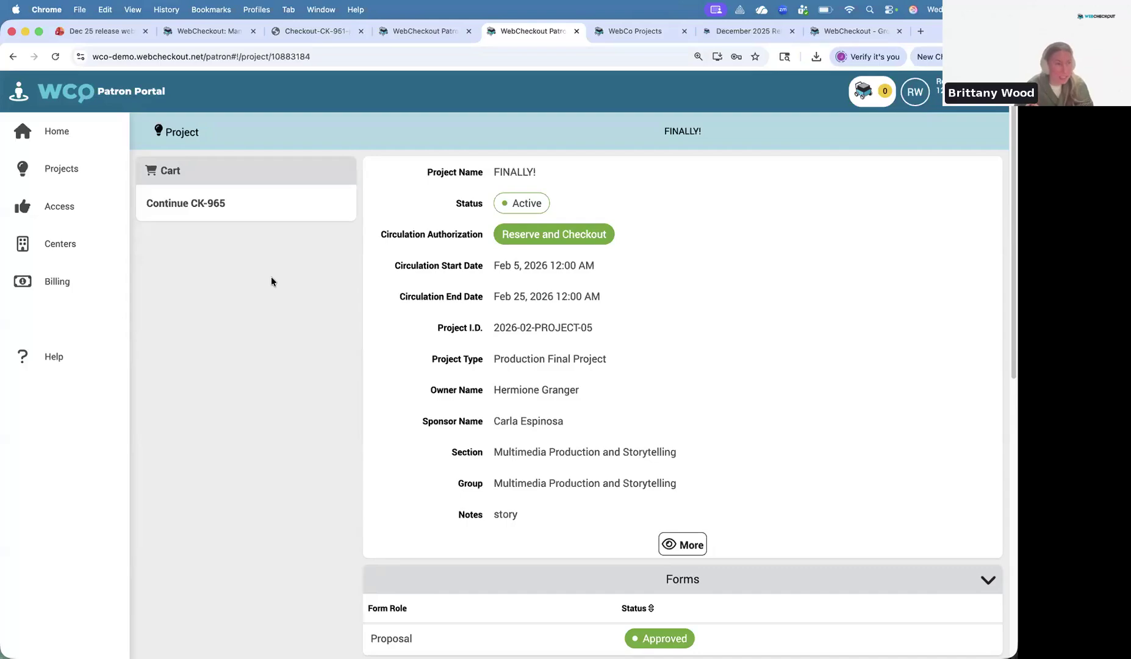
left_click(110, 31)
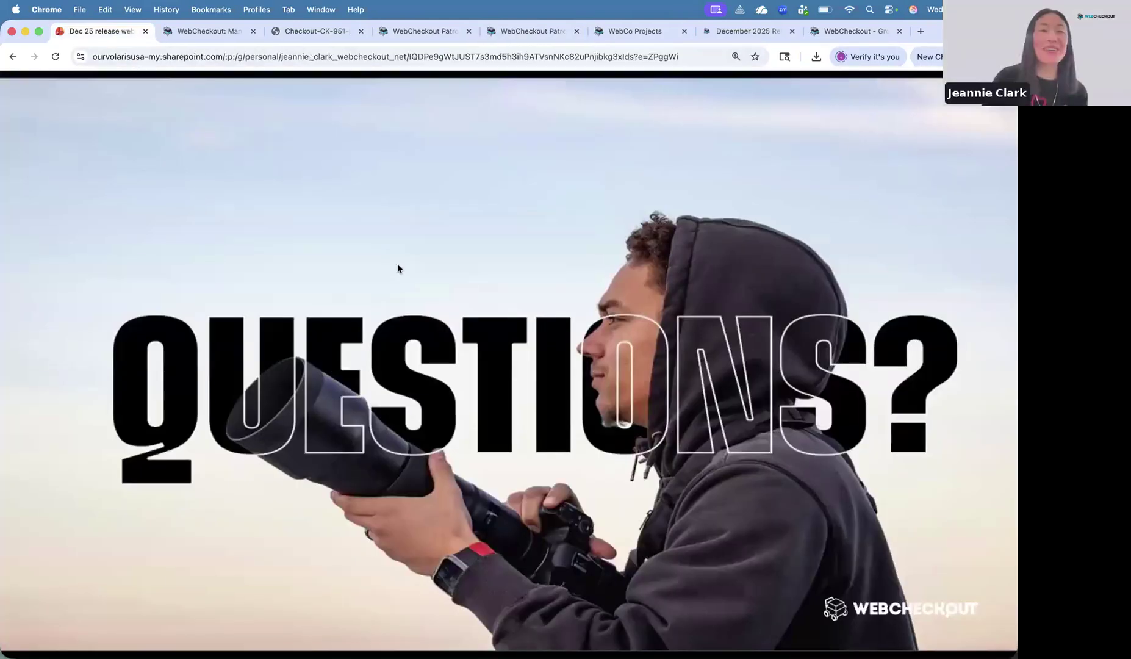